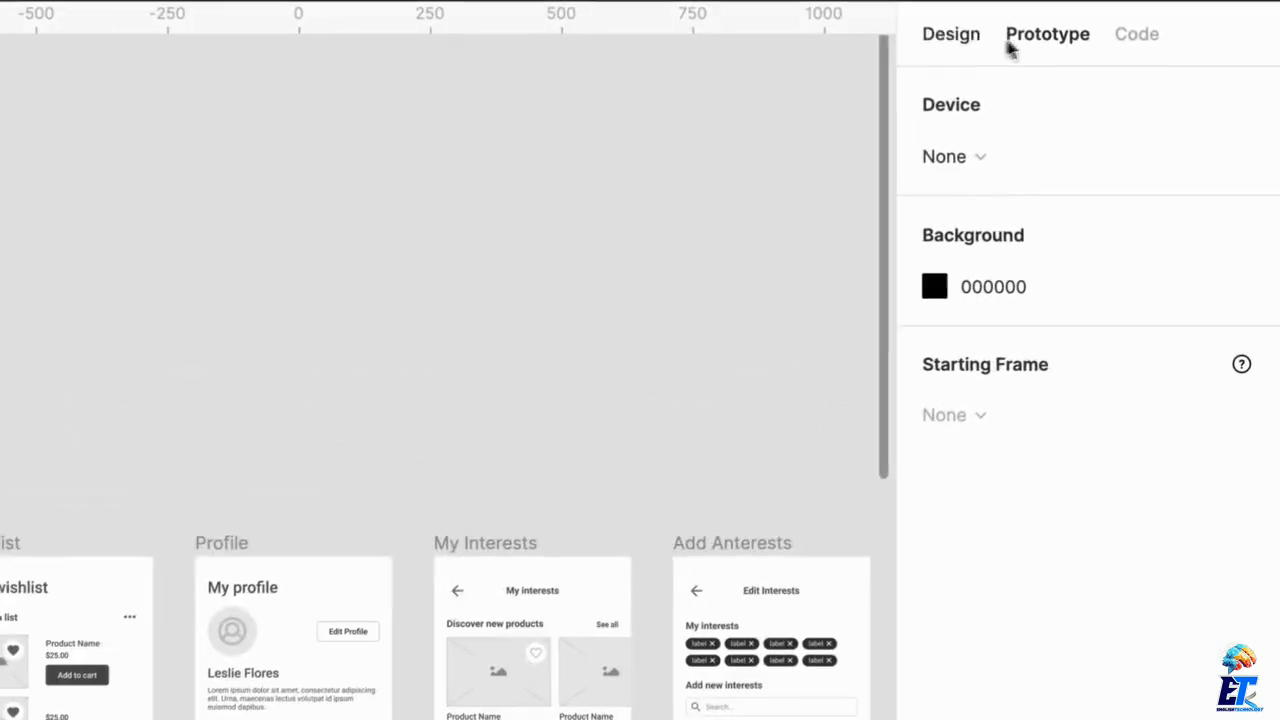
Compare the Home frame's design properties with its prototype interaction settings, and return to the general prototype settings
left_click(951, 38)
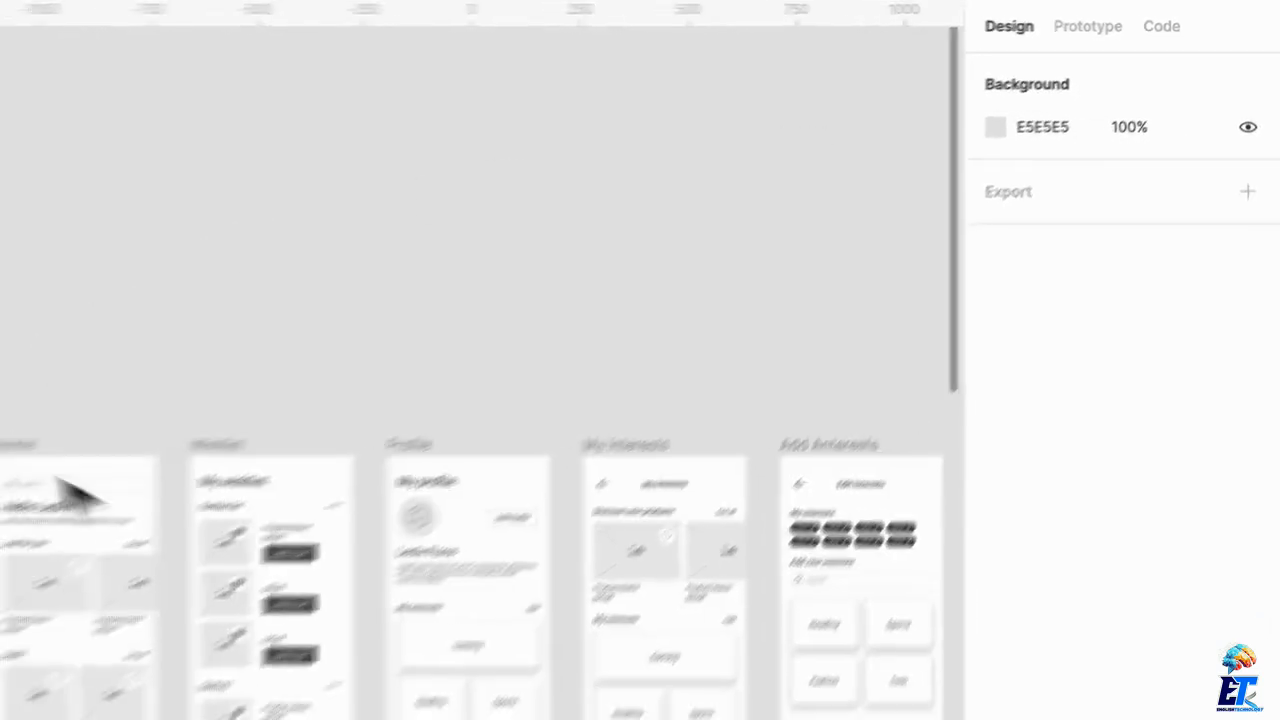
left_click(50, 477)
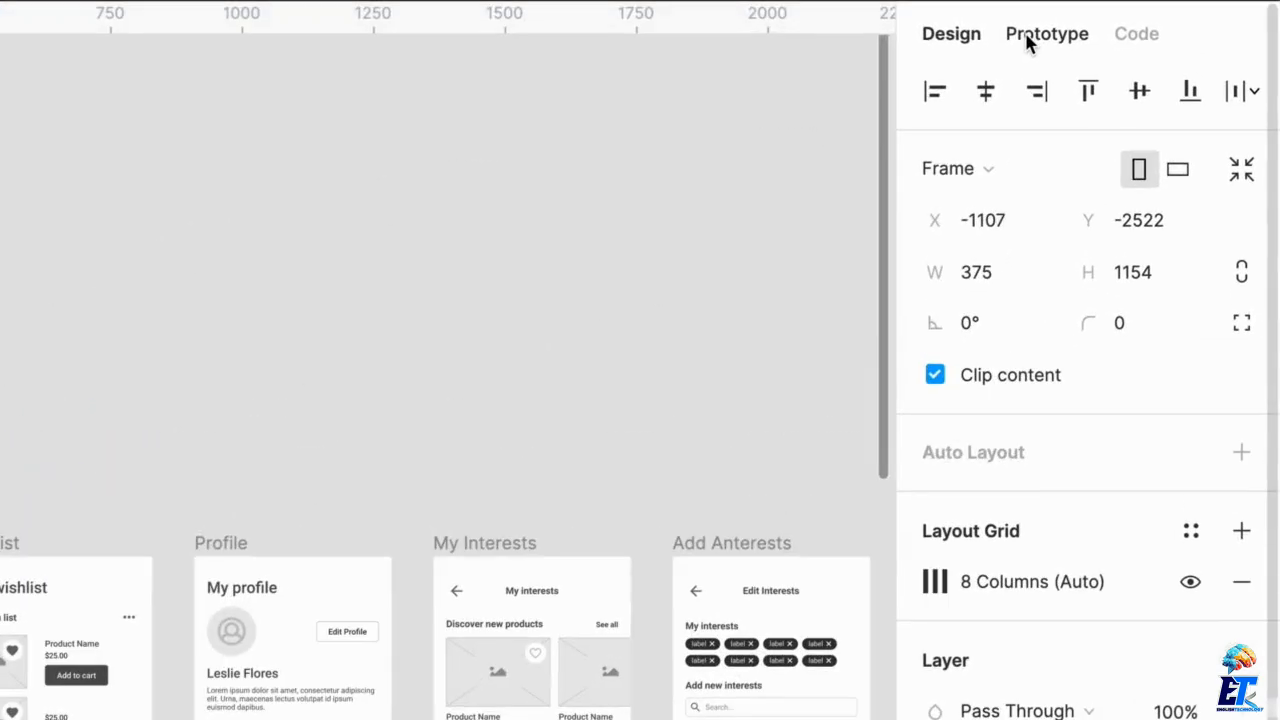
left_click(1030, 40)
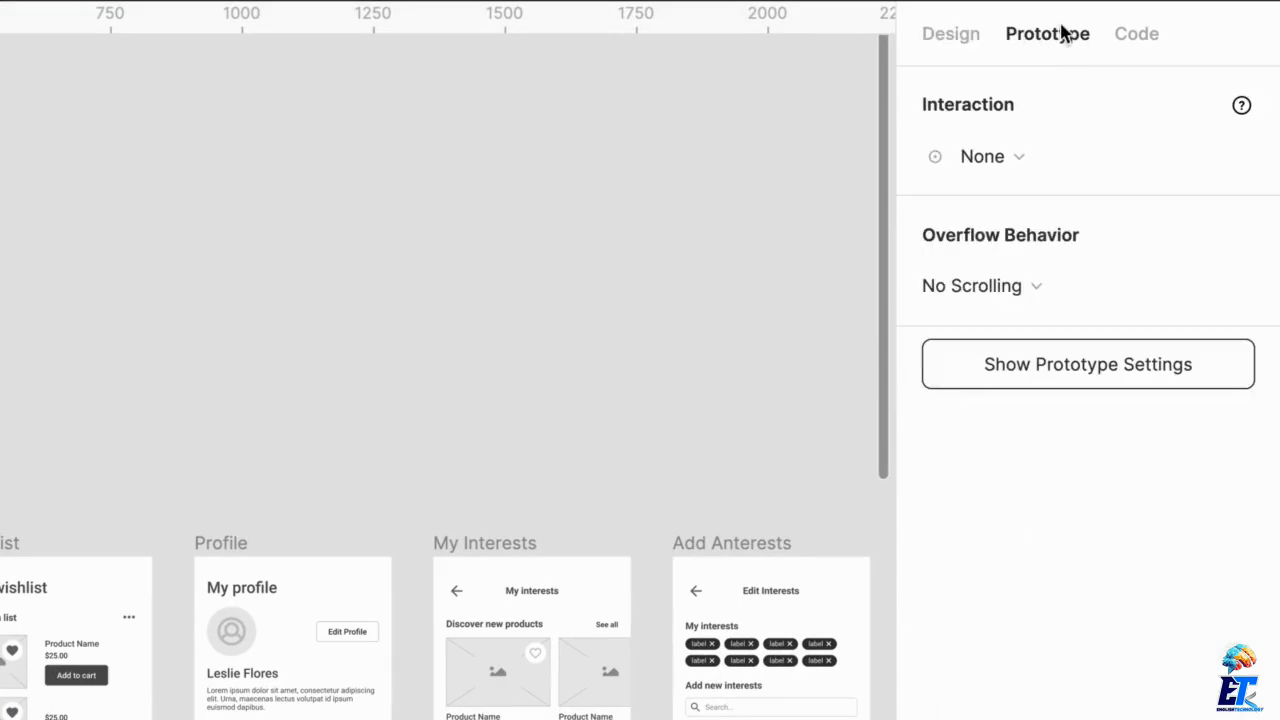
left_click(201, 391)
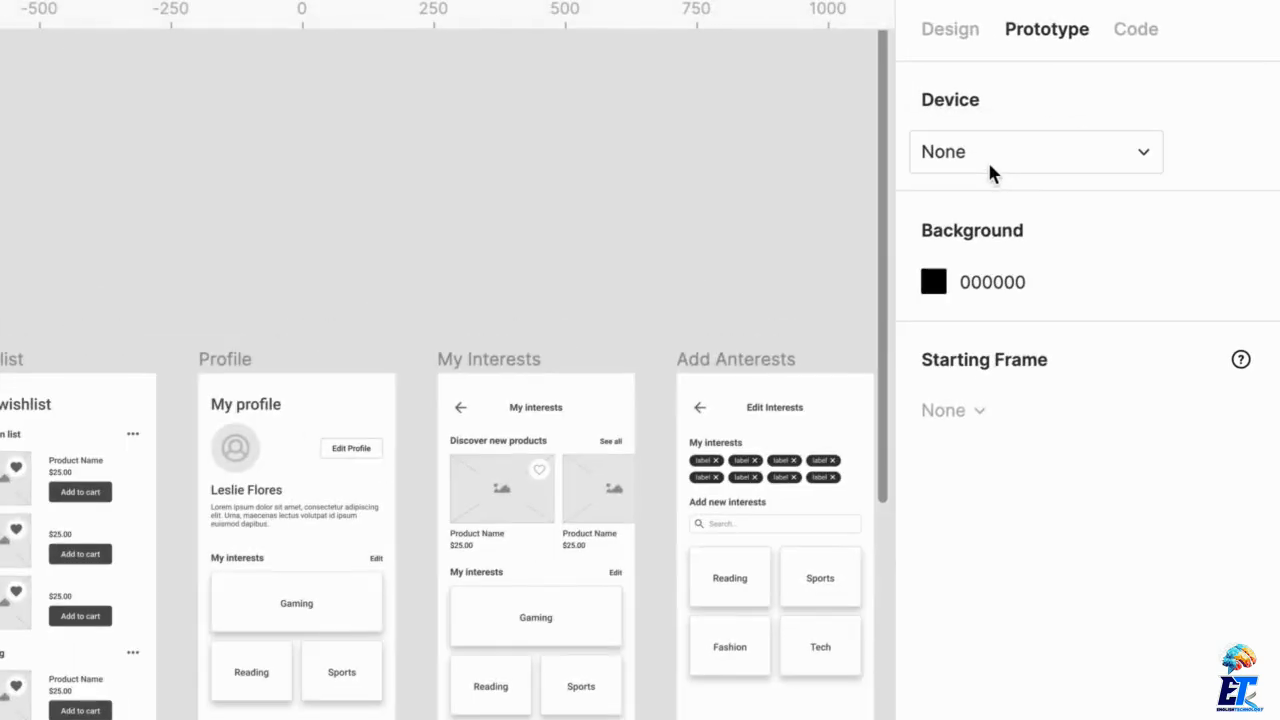
Set the prototype device to iPhone 11 Pro with the Space Grey model
left_click(987, 159)
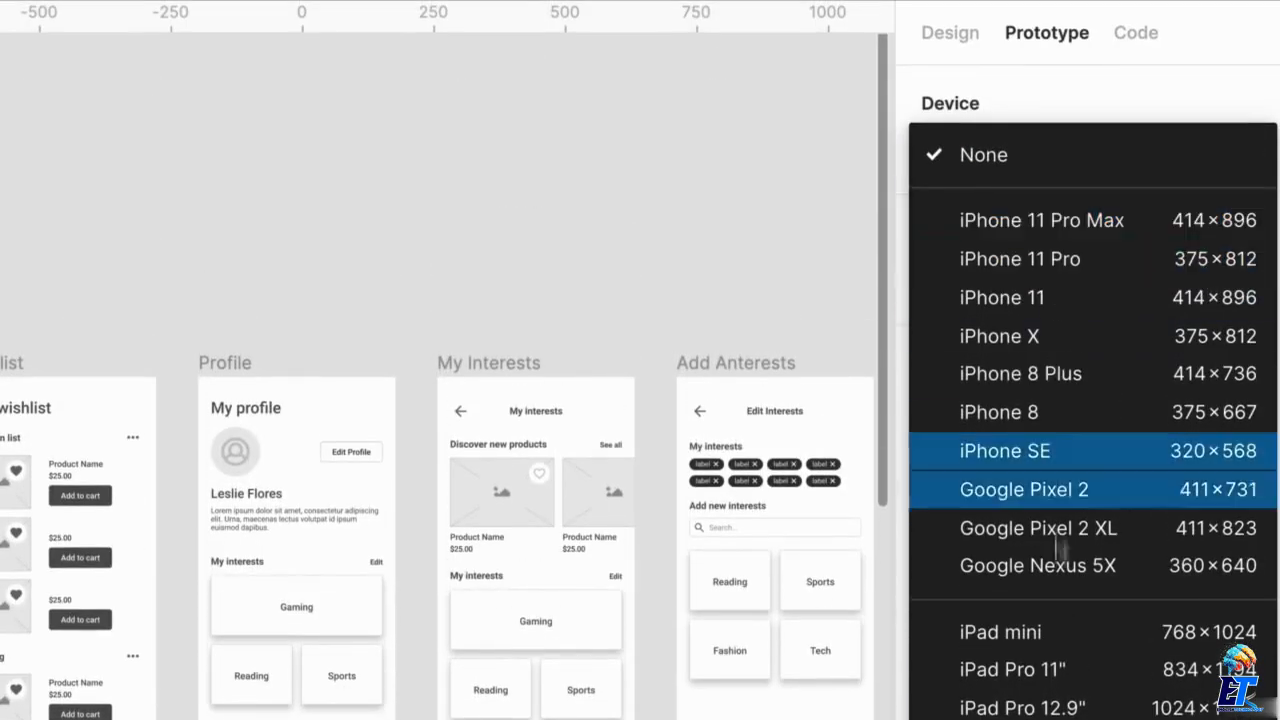
left_click(1030, 262)
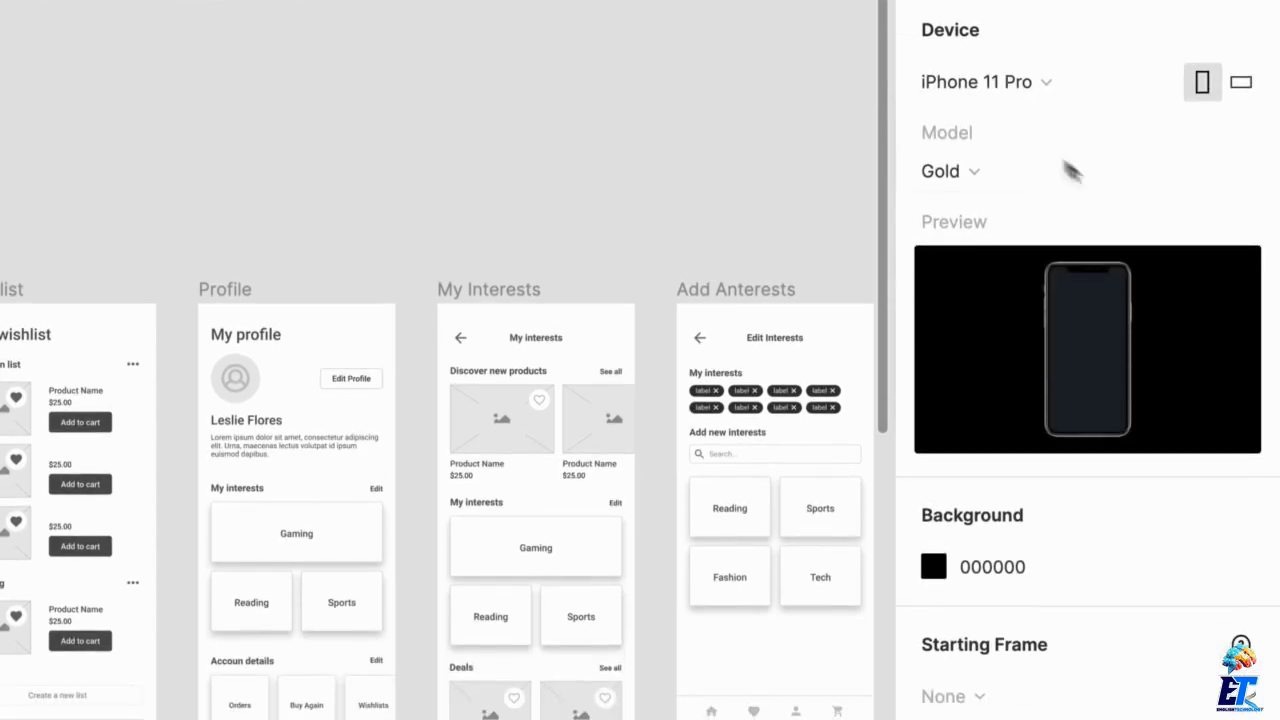
left_click(1057, 180)
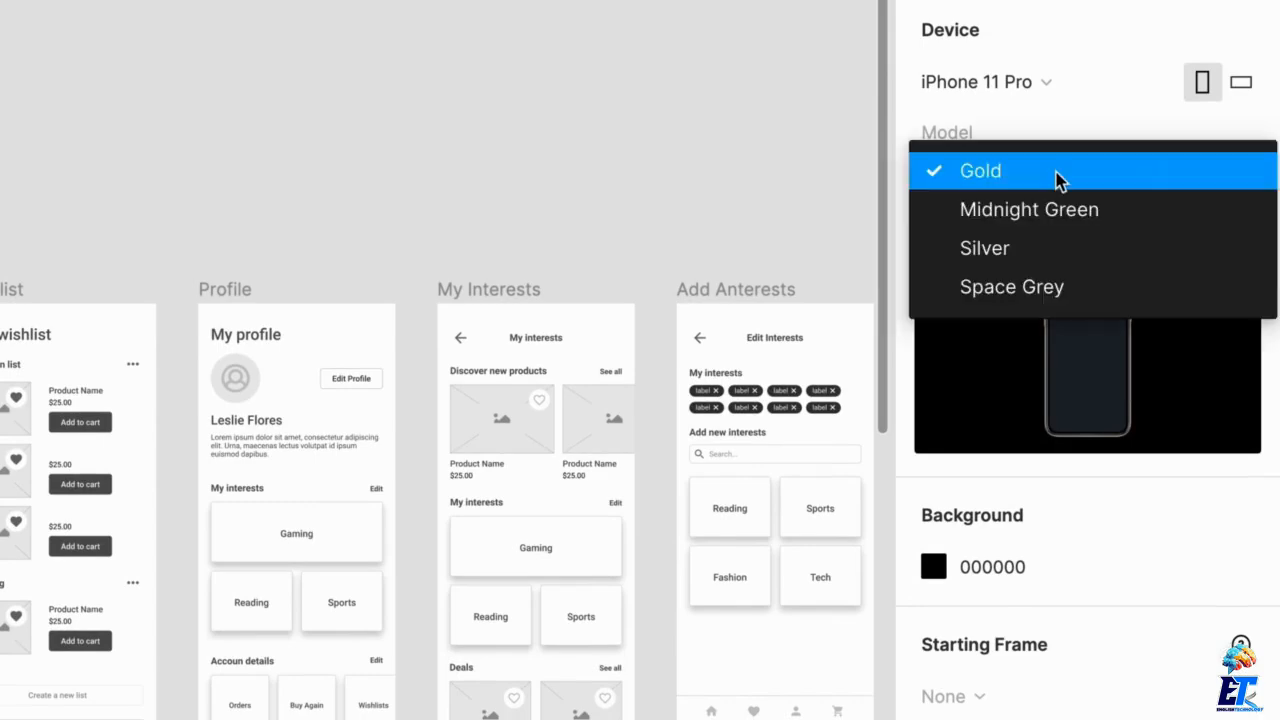
left_click(1036, 292)
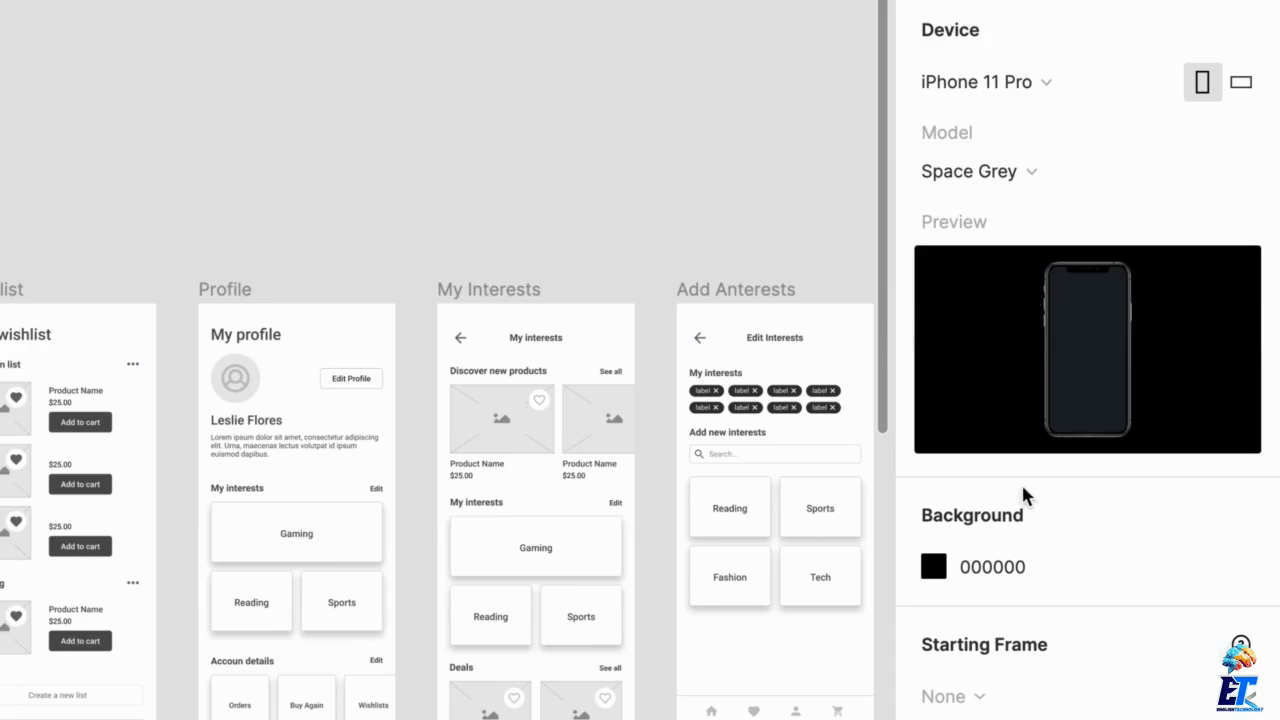
Set the prototype background colour to FFFFFF
left_click(1016, 568)
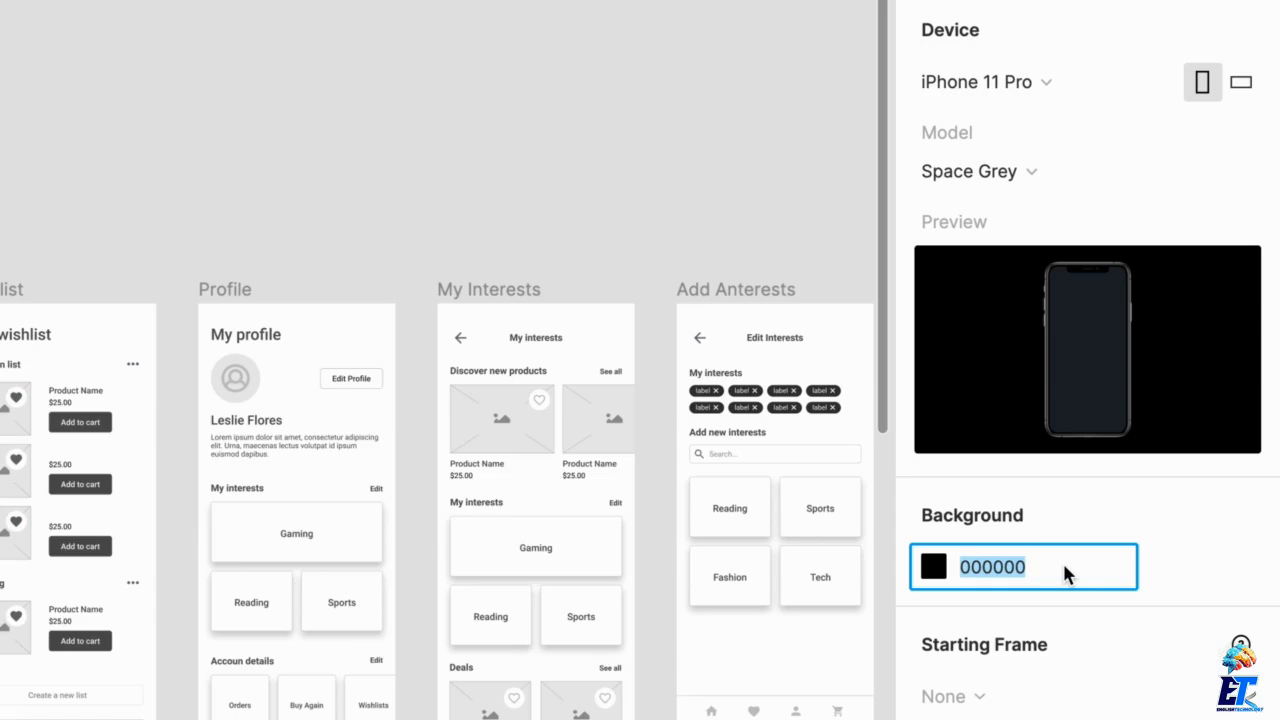
type("ffffff")
key("Return")
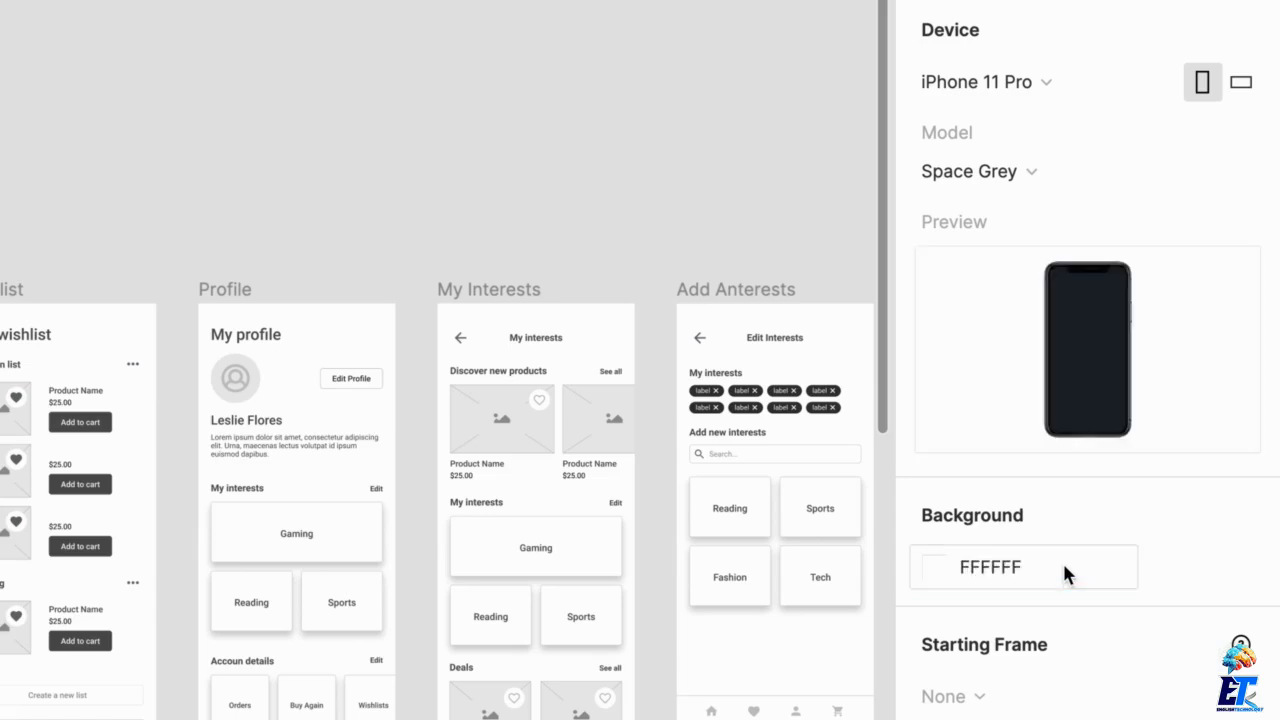
Set the prototype background colour to F9F9F9
left_click(1063, 572)
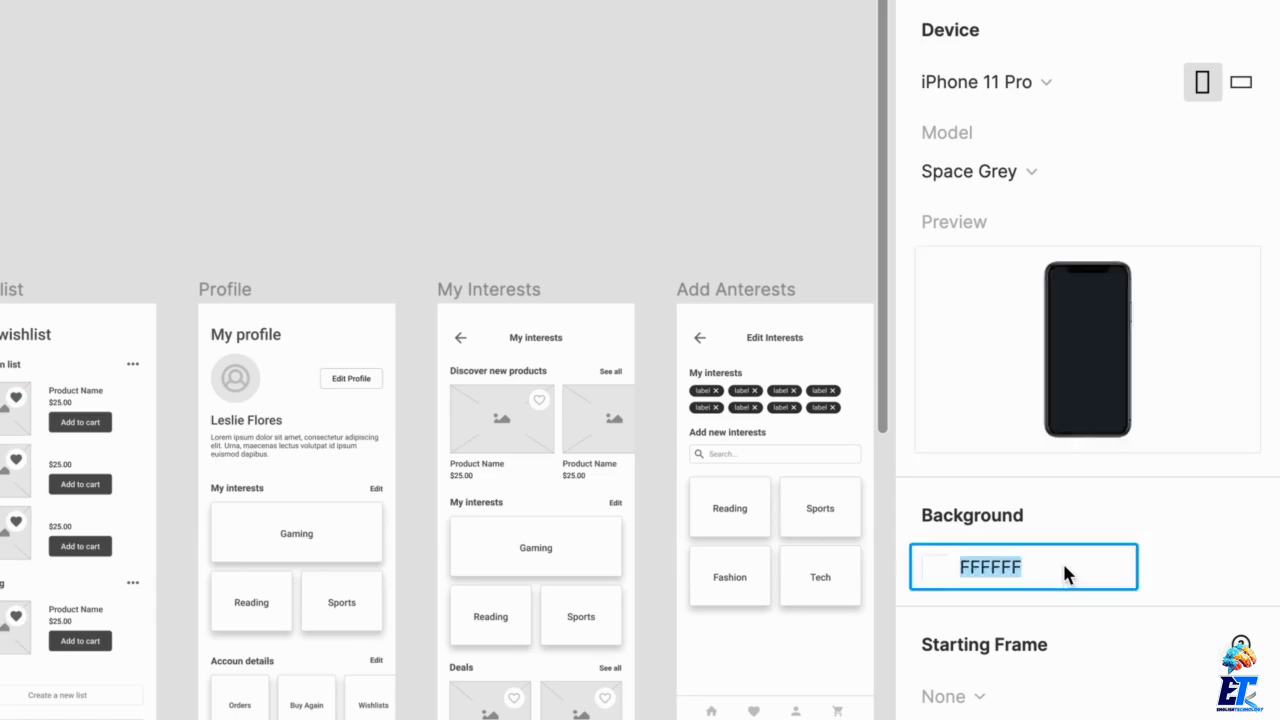
type("f9f9f9")
key("Return")
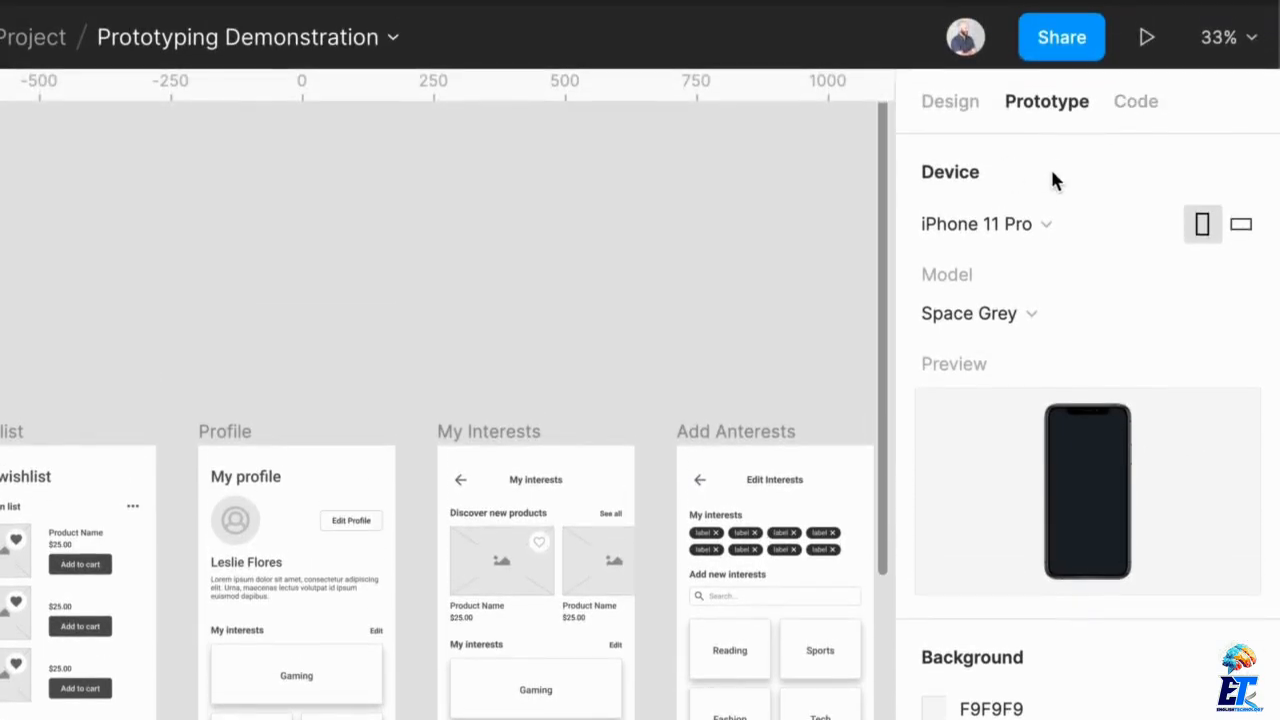
Present the prototype in the device frame and look through the Home screen from top to bottom
left_click(1146, 40)
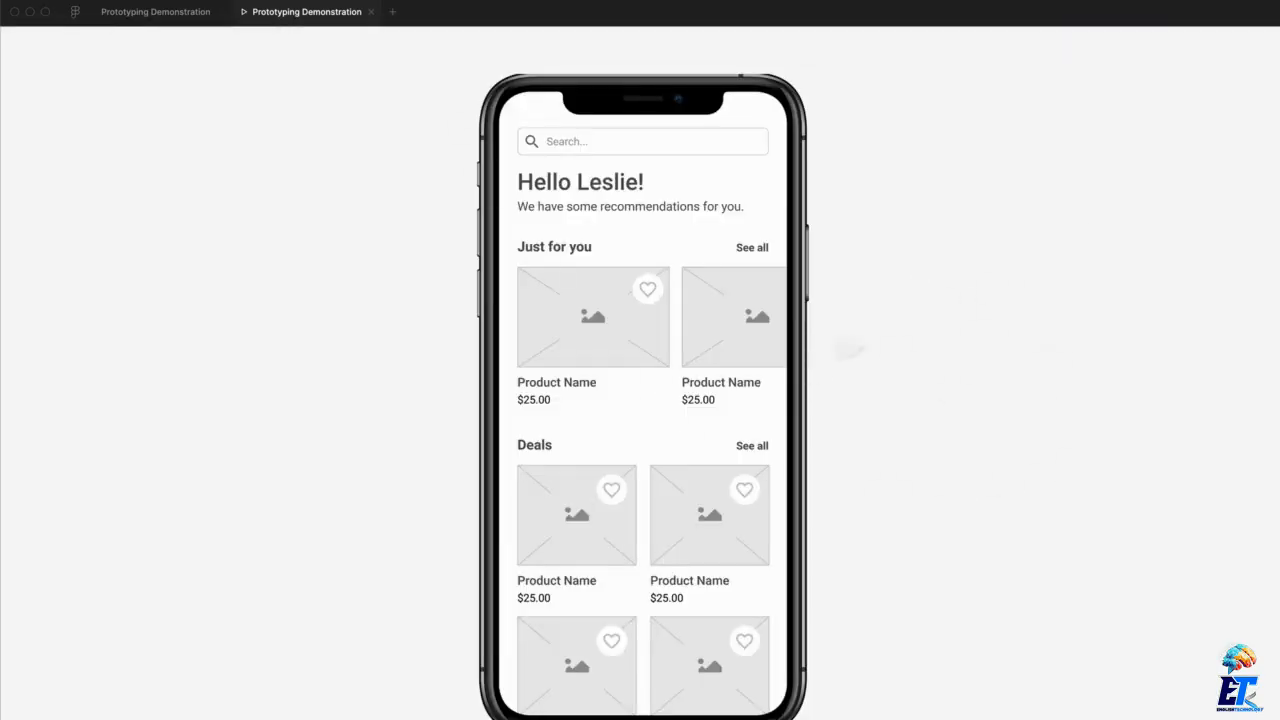
scroll(577, 209, "down", 3)
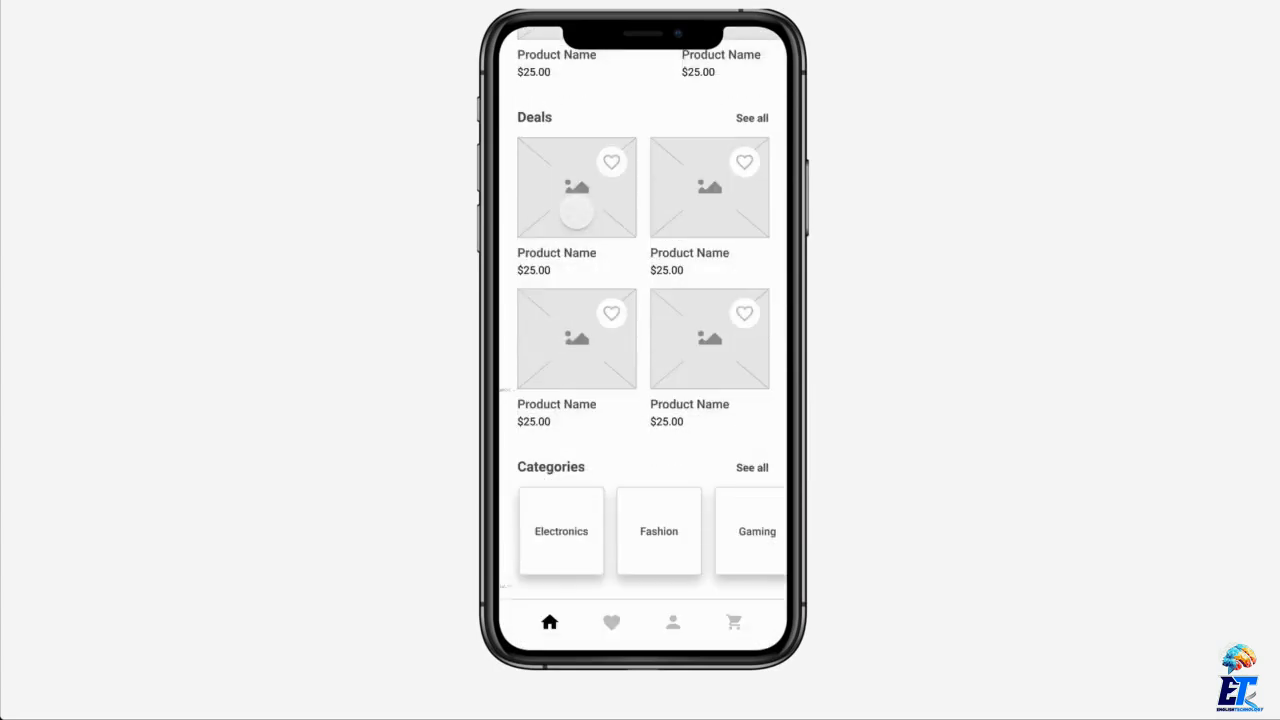
scroll(576, 213, "up", 3)
scroll(577, 213, "down", 3)
scroll(576, 211, "up", 3)
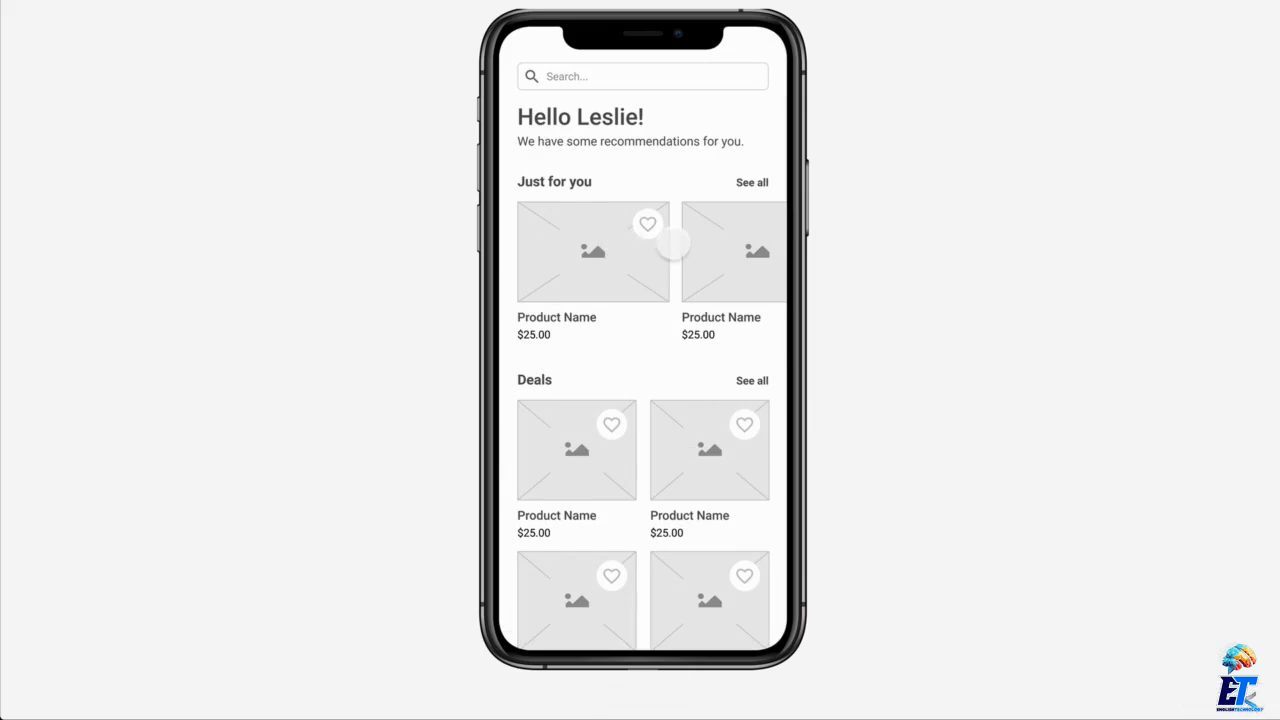
scroll(721, 291, "down", 3)
Page through the presented screens, including the wishlist, cart and search screens, and return to the Home screen
key("Right")
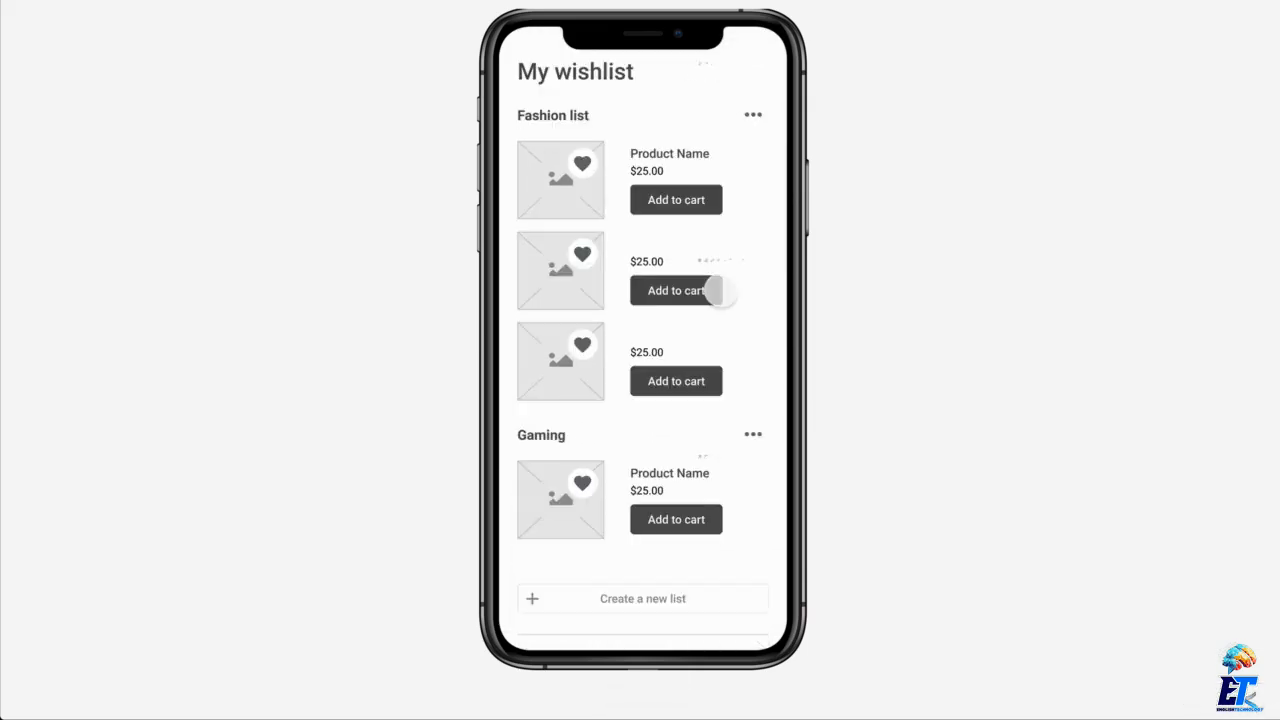
key("Left")
key("Right")
key("Right")
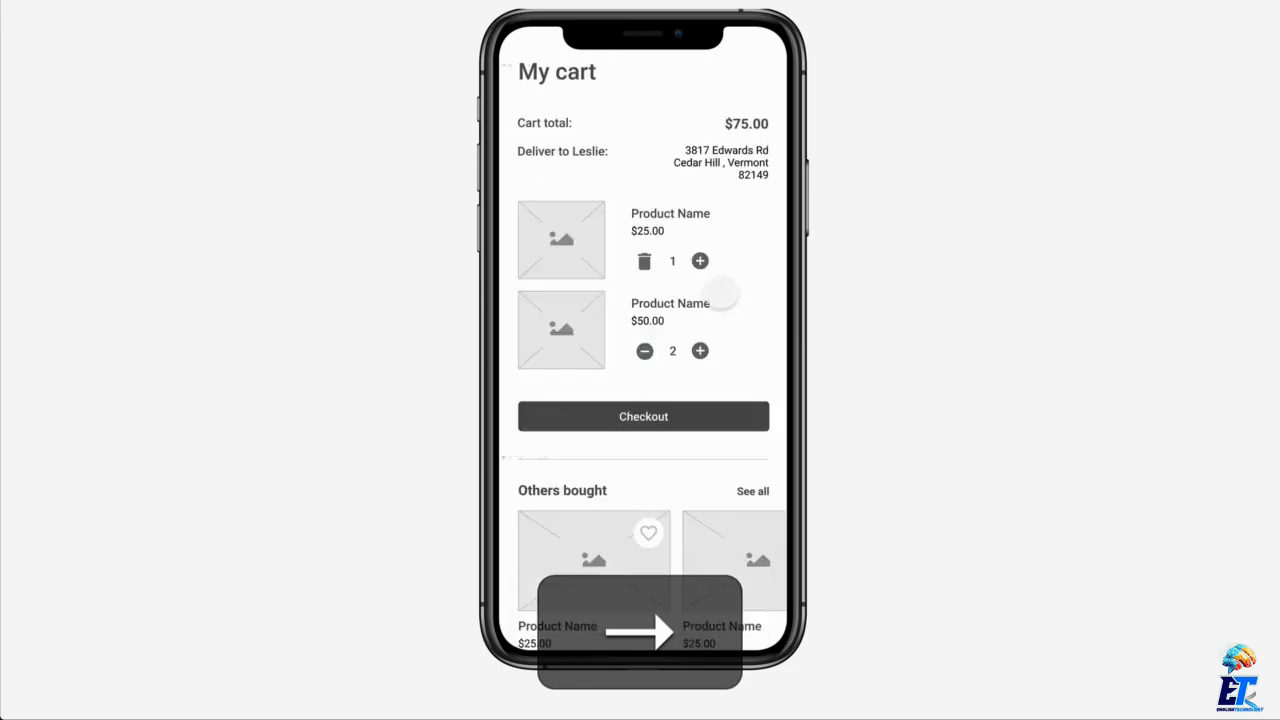
key("Right")
key("Left")
key("Right")
key("Right")
key("Right")
key("Right")
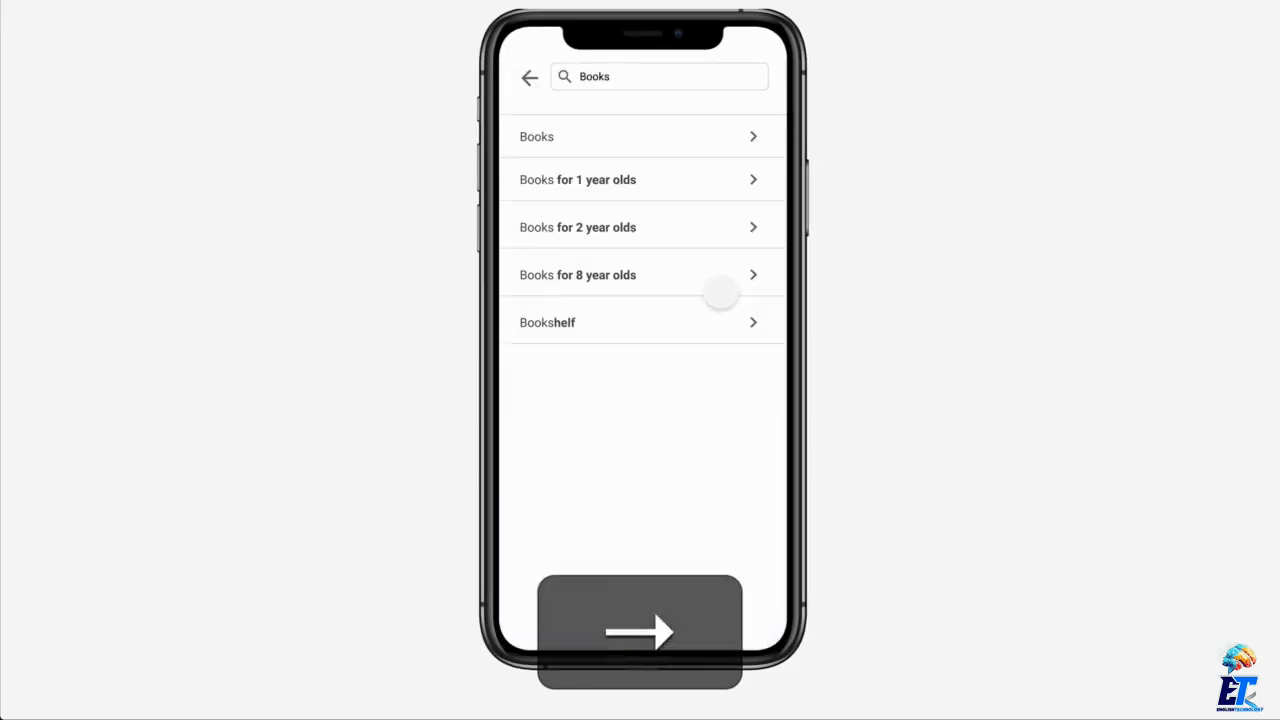
key("Left")
key("Left")
key("Left")
key("Left")
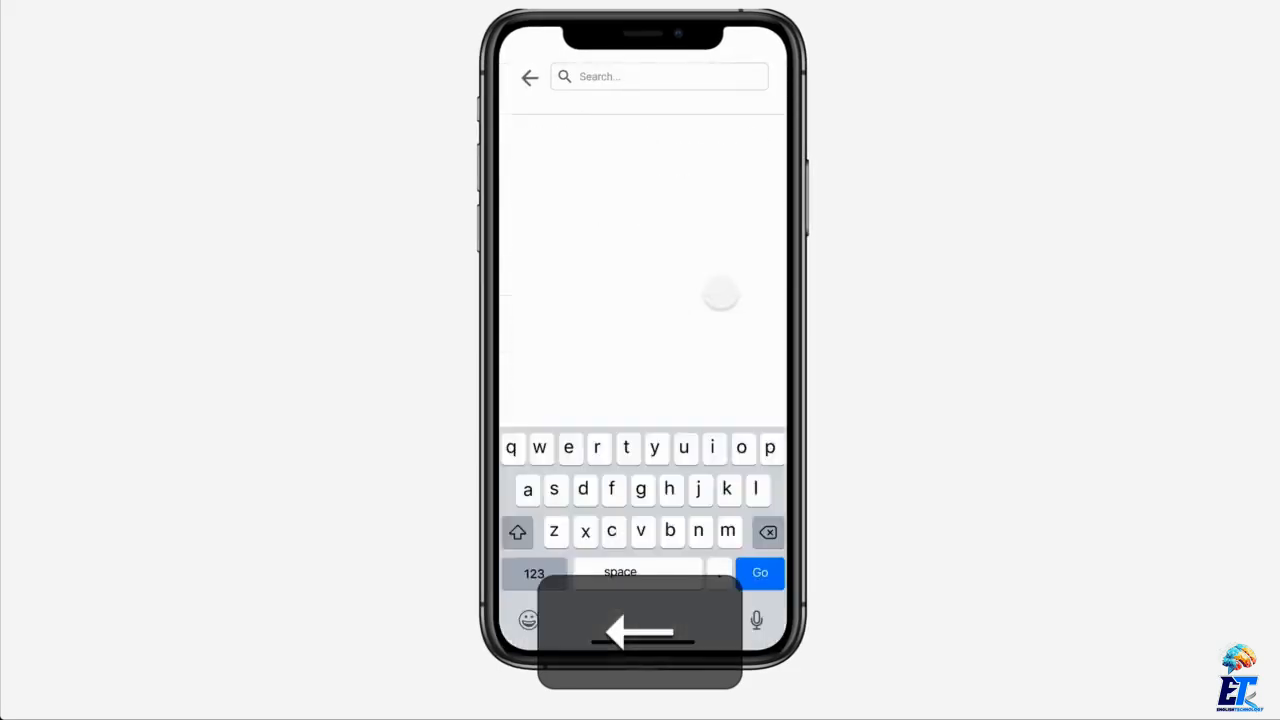
key("Left")
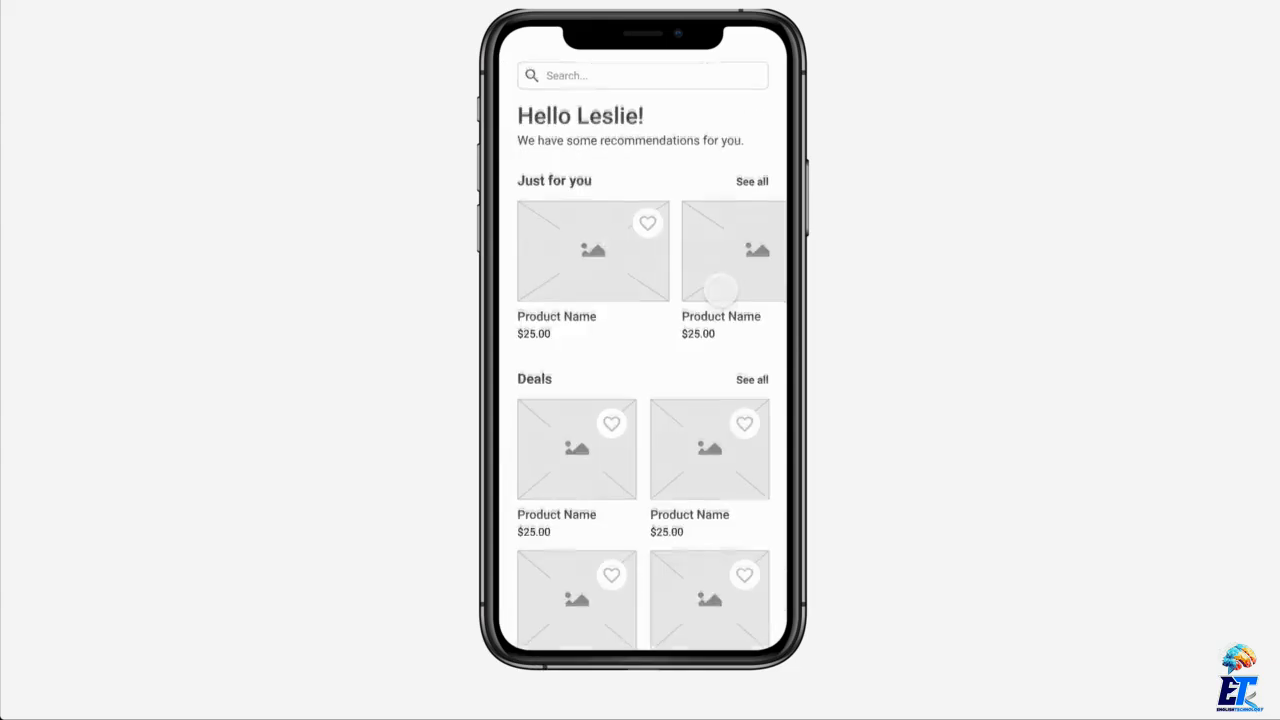
Close the prototype presentation, reopen it once and close it again to return to the design file
key("Escape")
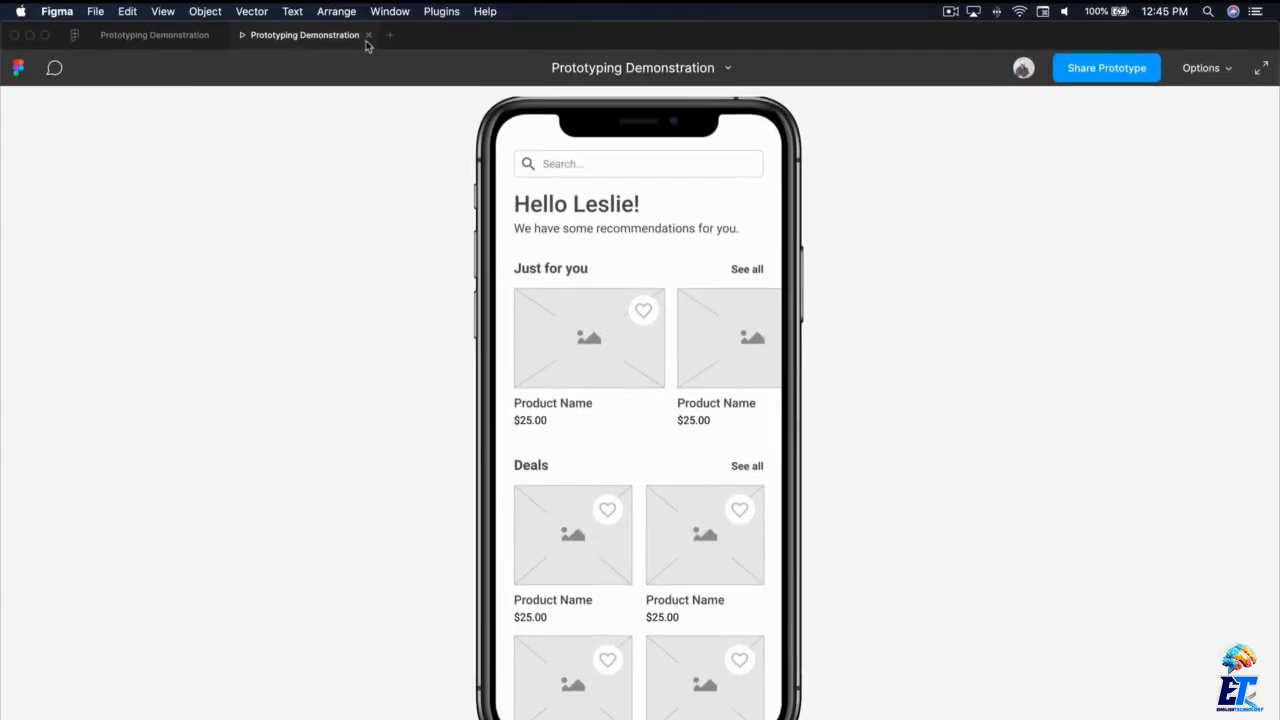
left_click(368, 40)
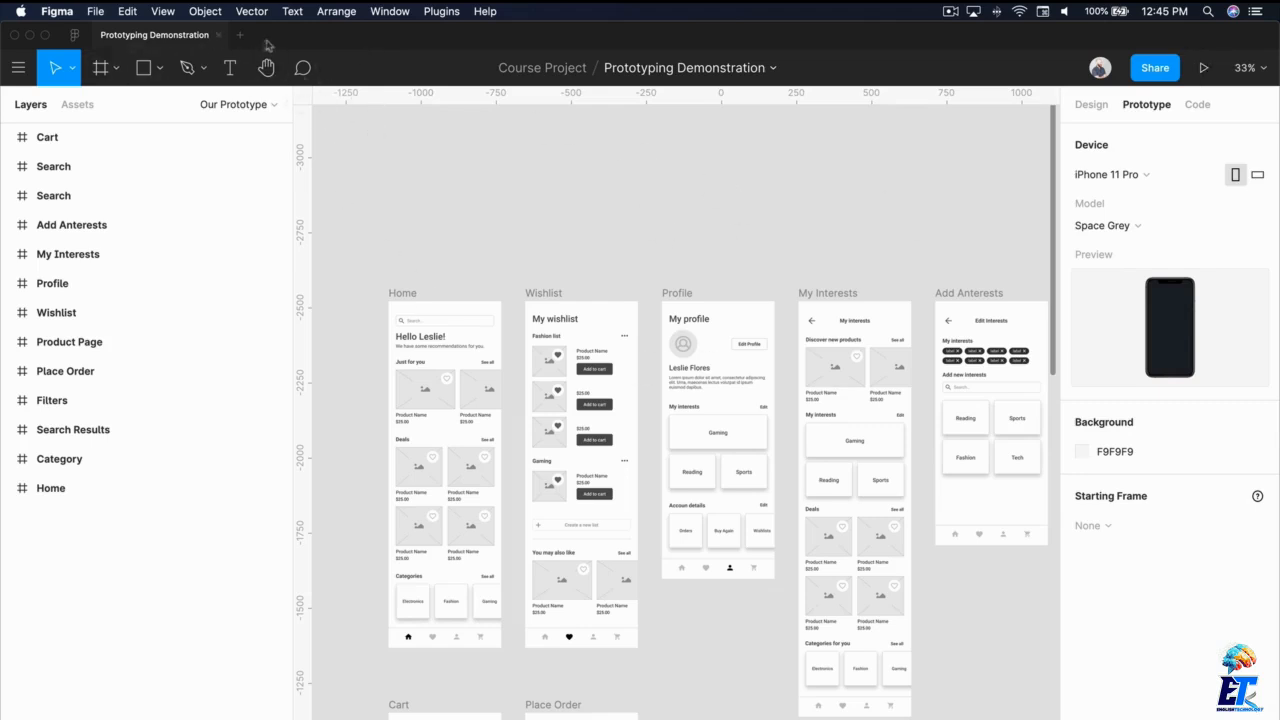
left_click(1207, 68)
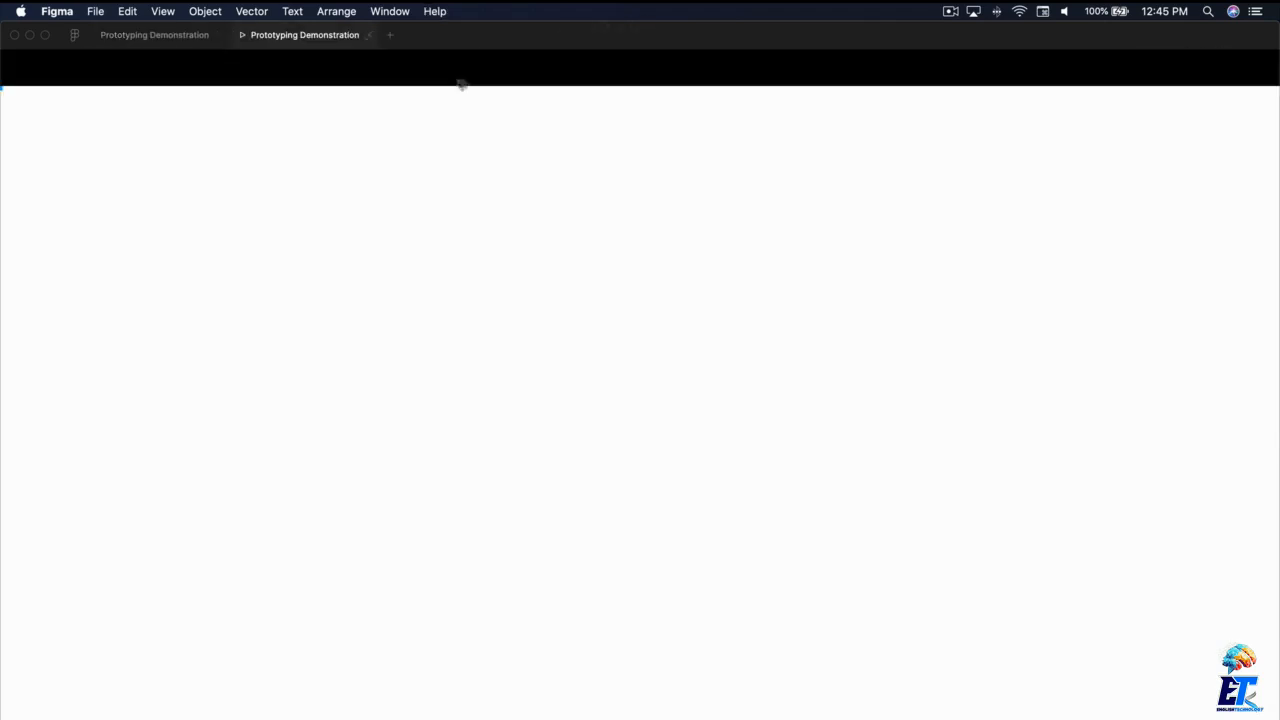
left_click(368, 36)
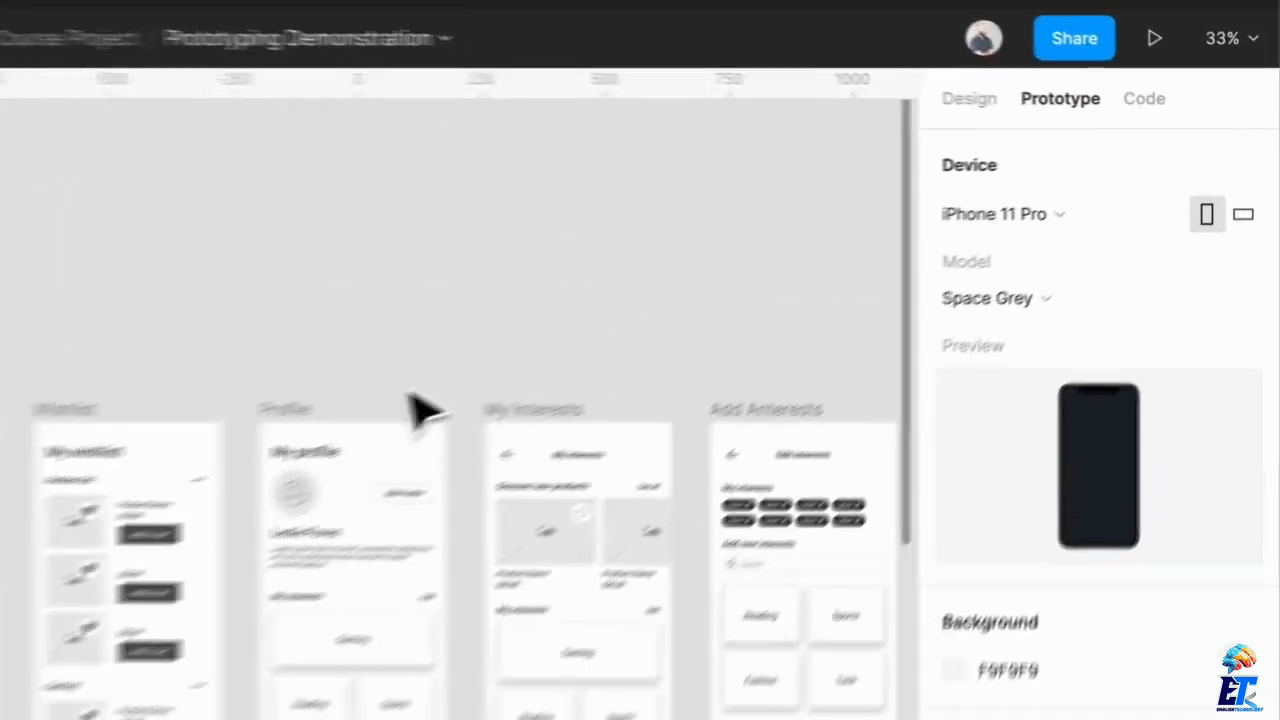
Switch the prototype device to landscape orientation and back to portrait
left_click(1240, 230)
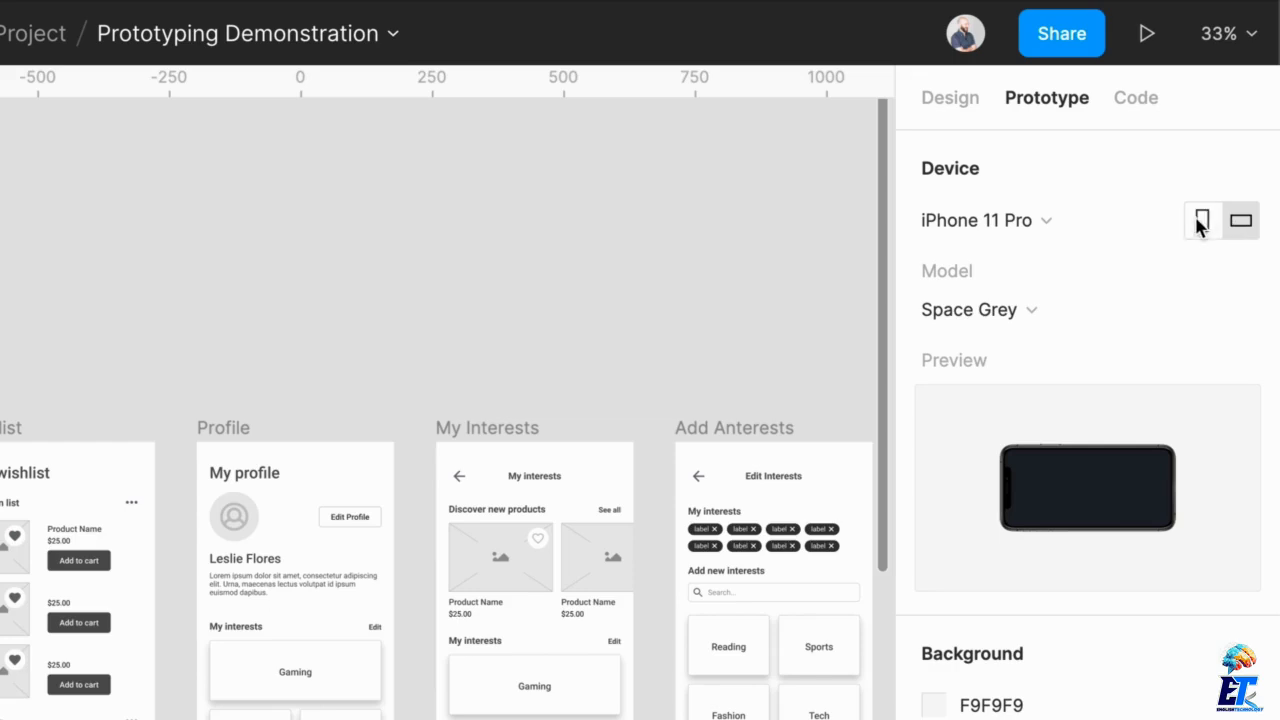
left_click(1202, 222)
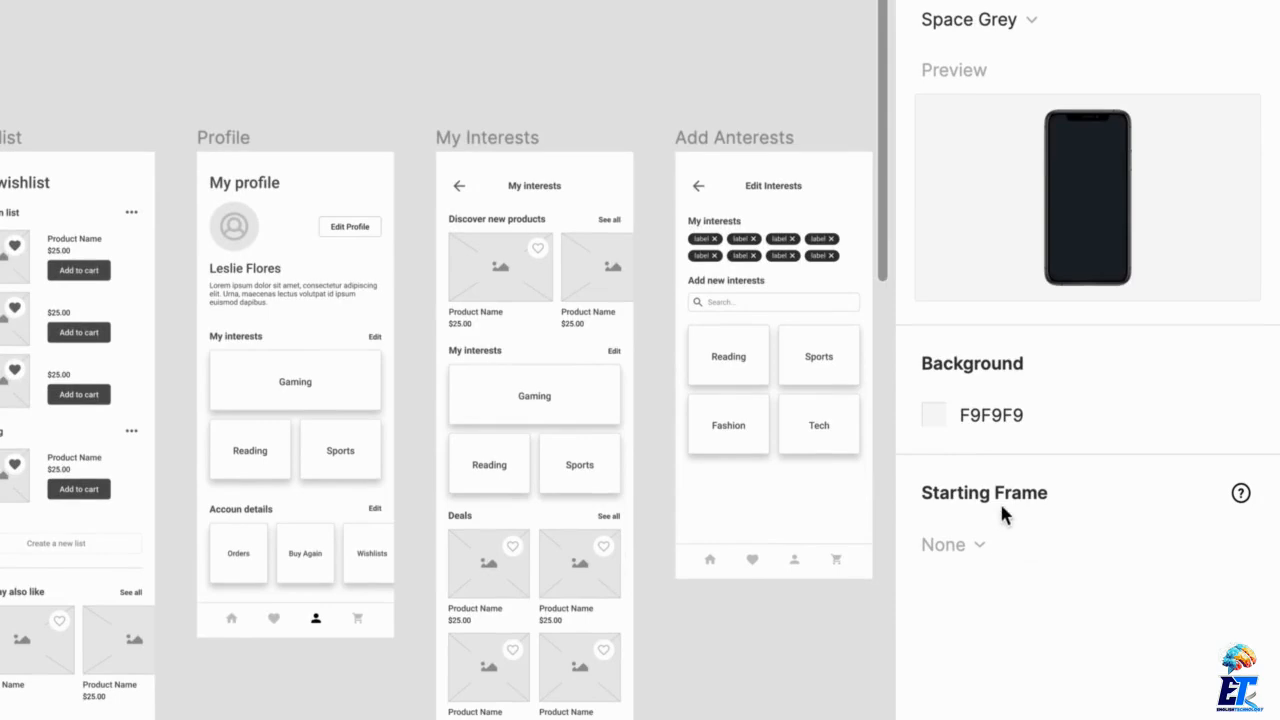
Read the Starting Frame hint and connect the Home frame to the Wishlist frame
mouse_move(1244, 484)
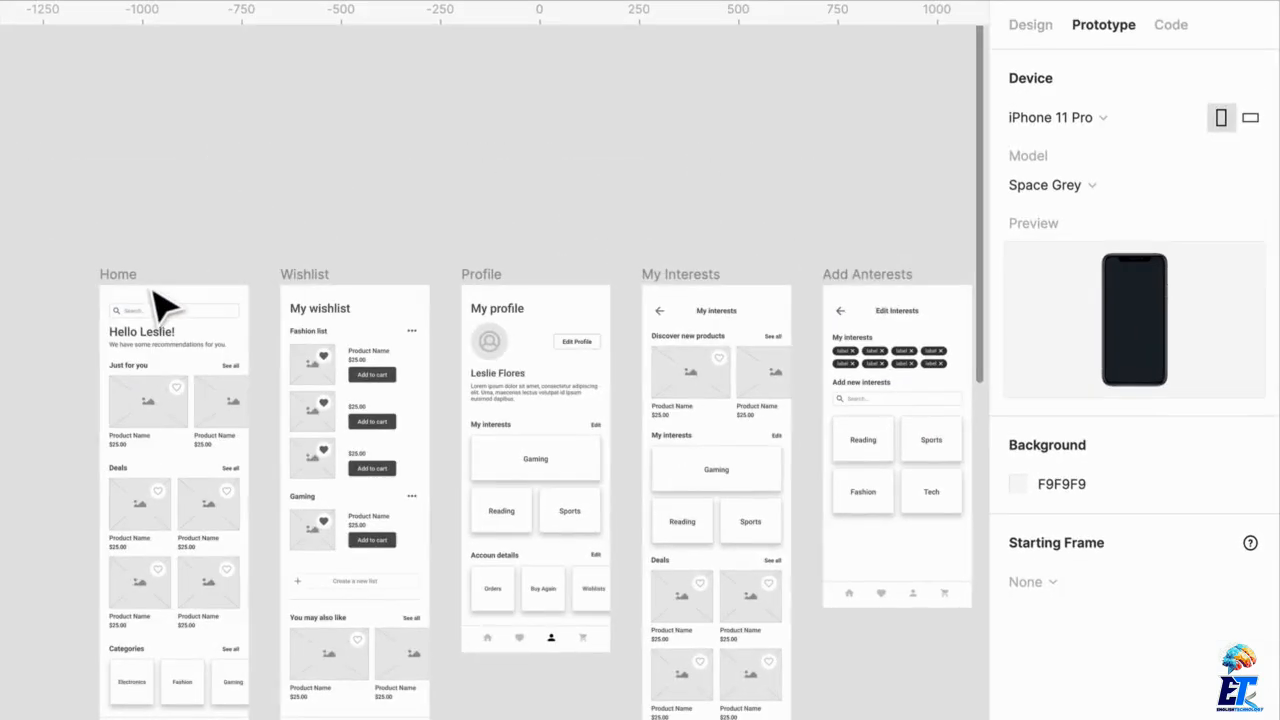
left_click(145, 300)
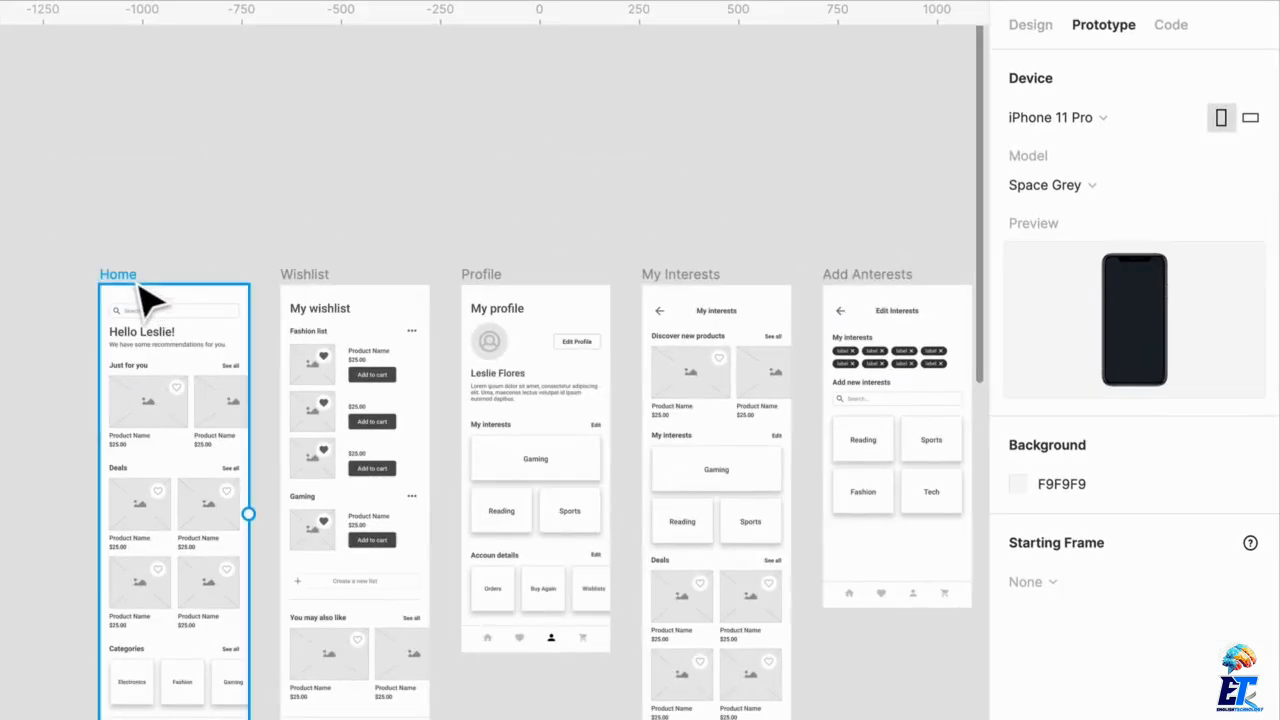
left_click(145, 300)
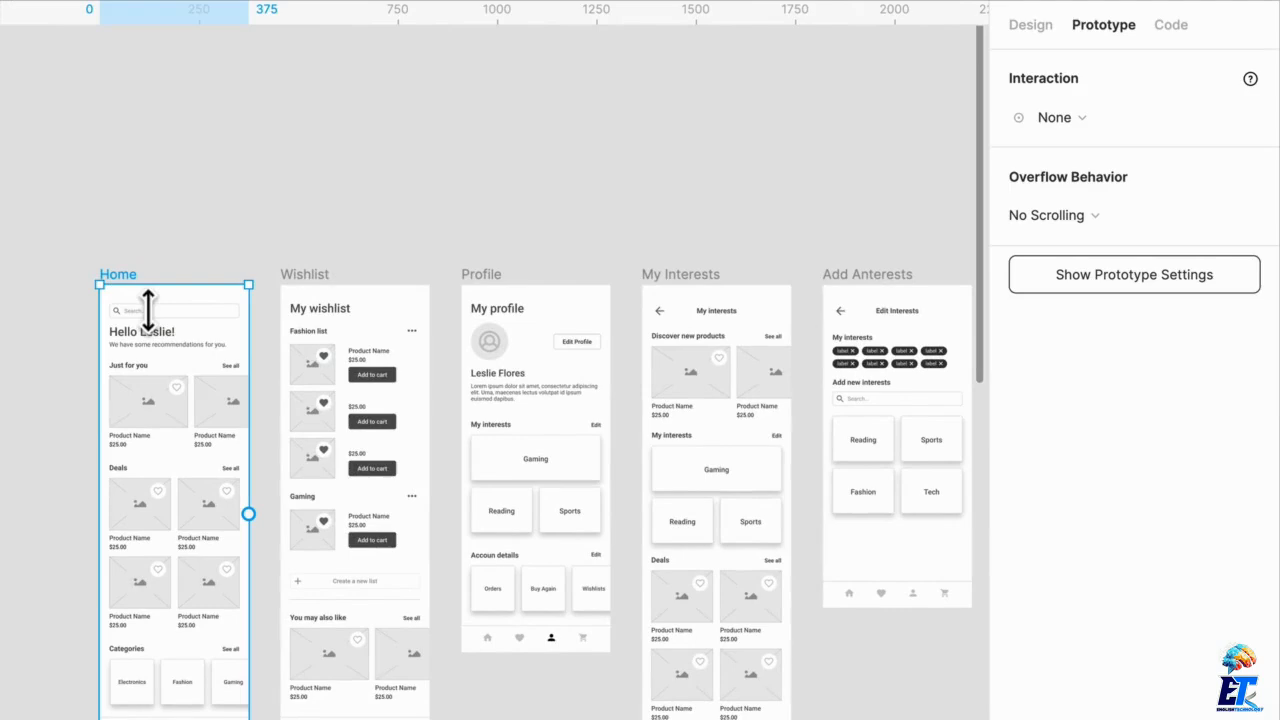
left_click(175, 272)
left_click(124, 275)
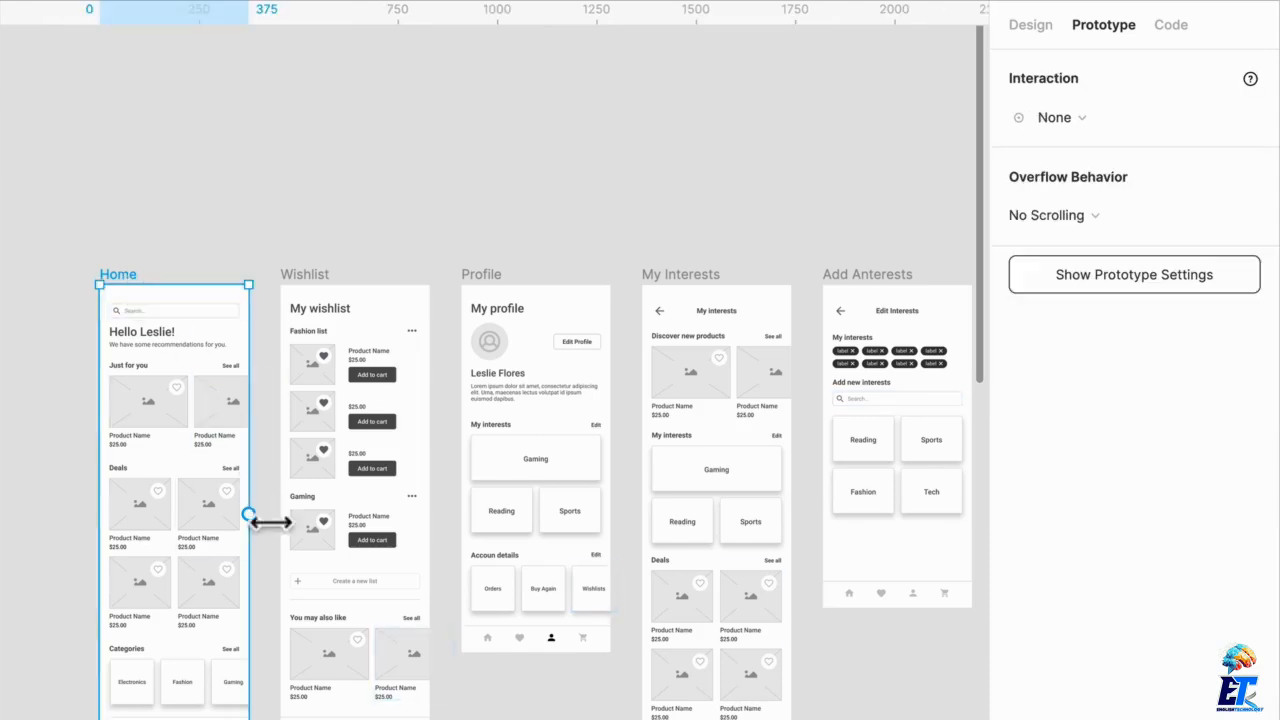
left_click_drag(248, 514, 320, 530)
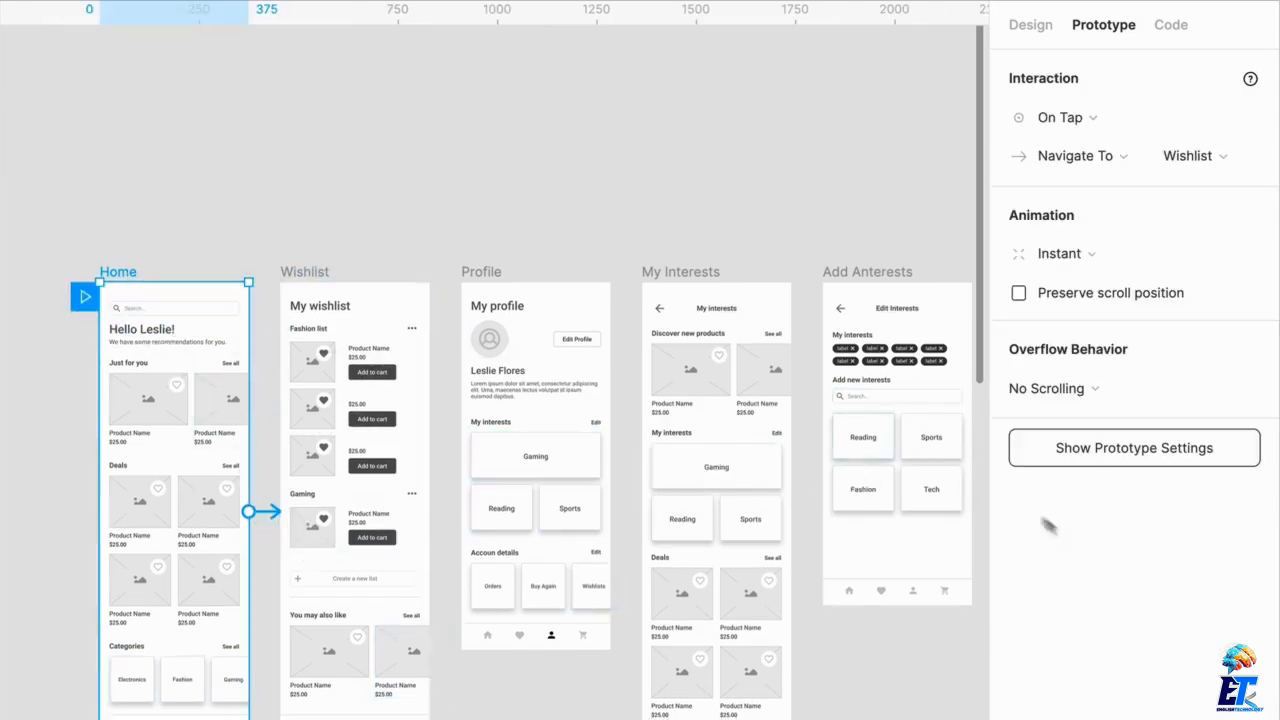
Show the prototype settings and review the starting frame choices, keeping Home selected
left_click(1108, 452)
left_click(1045, 584)
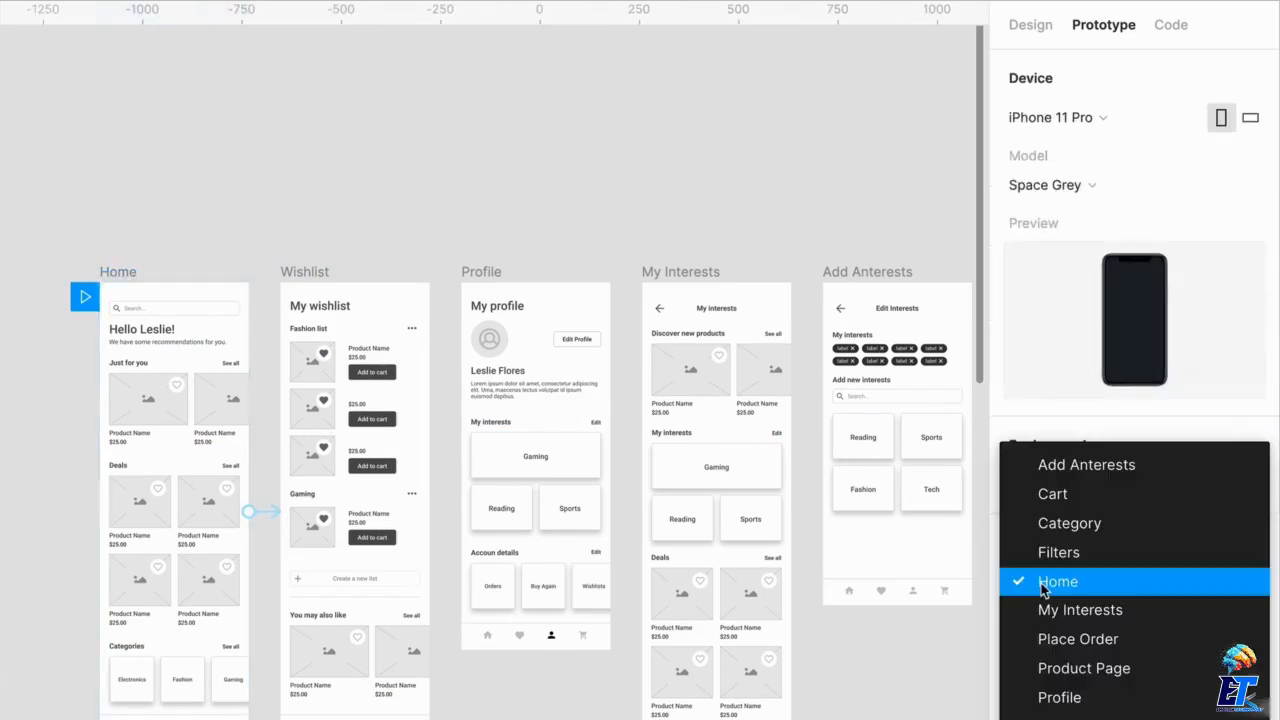
left_click(1067, 556)
left_click(1060, 578)
left_click(1057, 607)
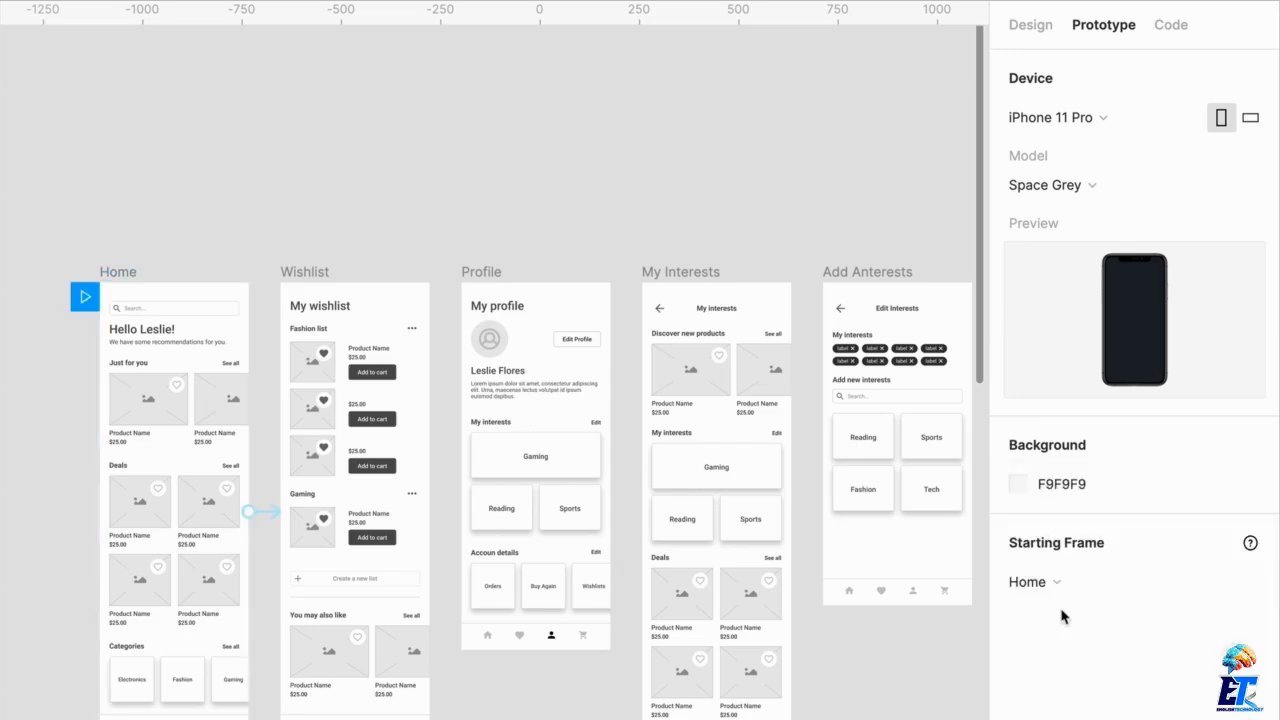
Delete the prototype connection from the Home frame to the Wishlist frame
left_click(268, 515)
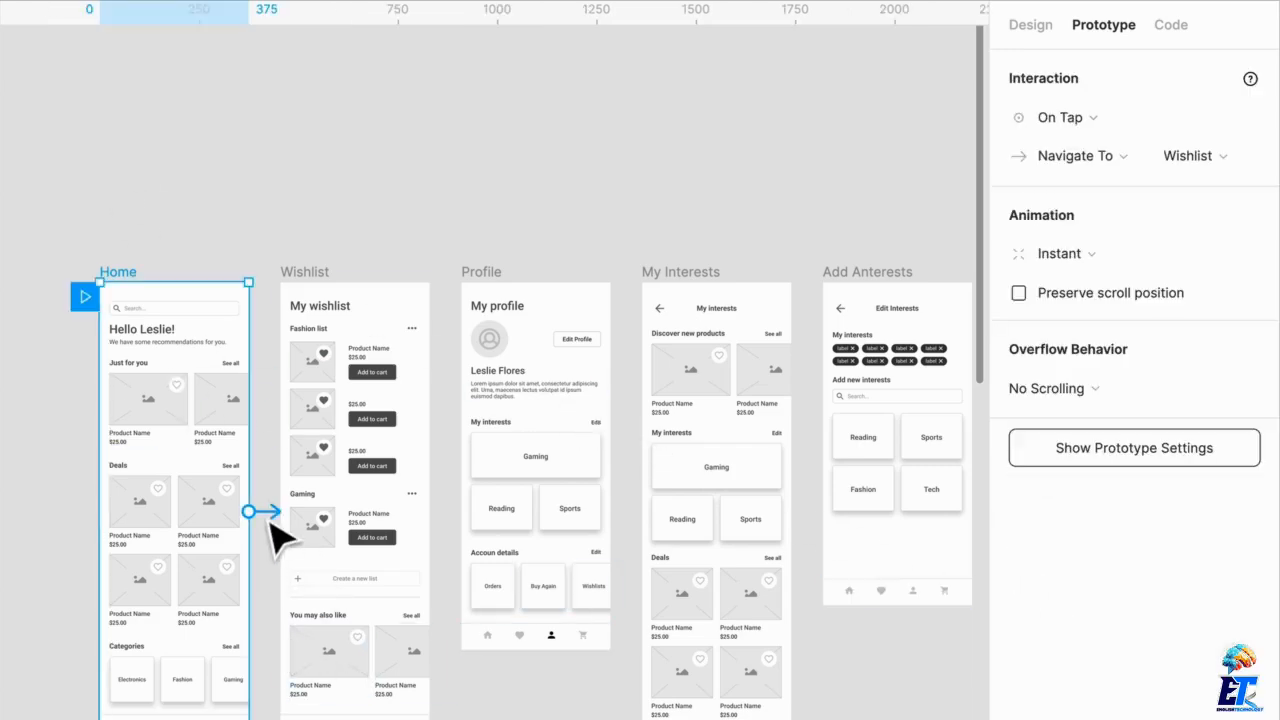
key("Delete")
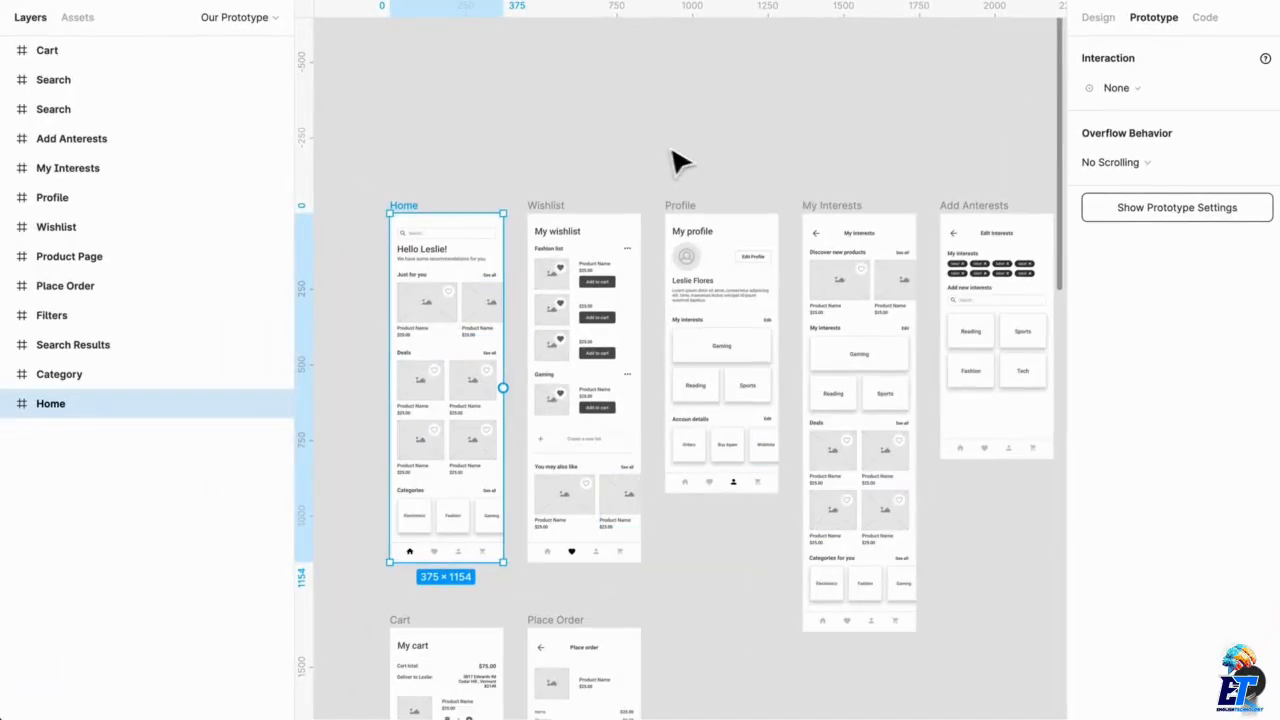
Change the Home-to-Wishlist connection so it starts from the heart icon in the Home frame's bottom navigation bar
left_click(697, 168)
scroll(510, 145, "up", 5)
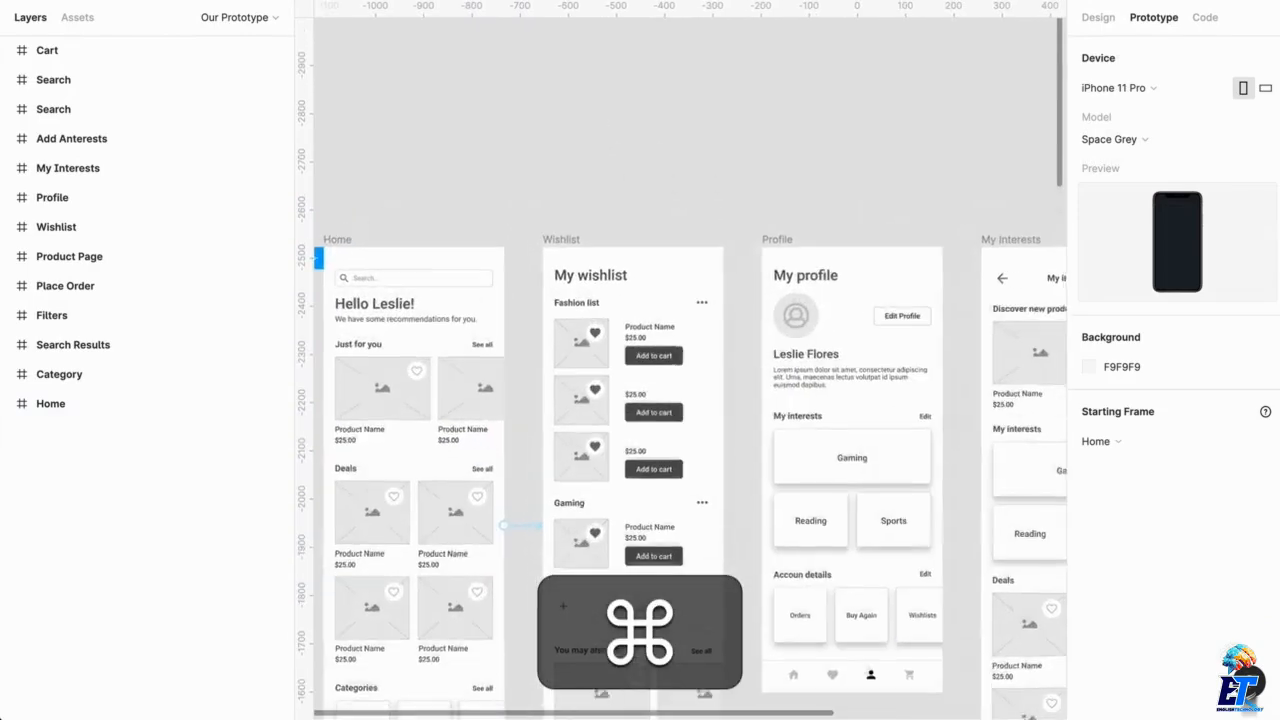
scroll(510, 145, "left", 2)
scroll(690, 370, "down", 3)
scroll(690, 370, "down", 3)
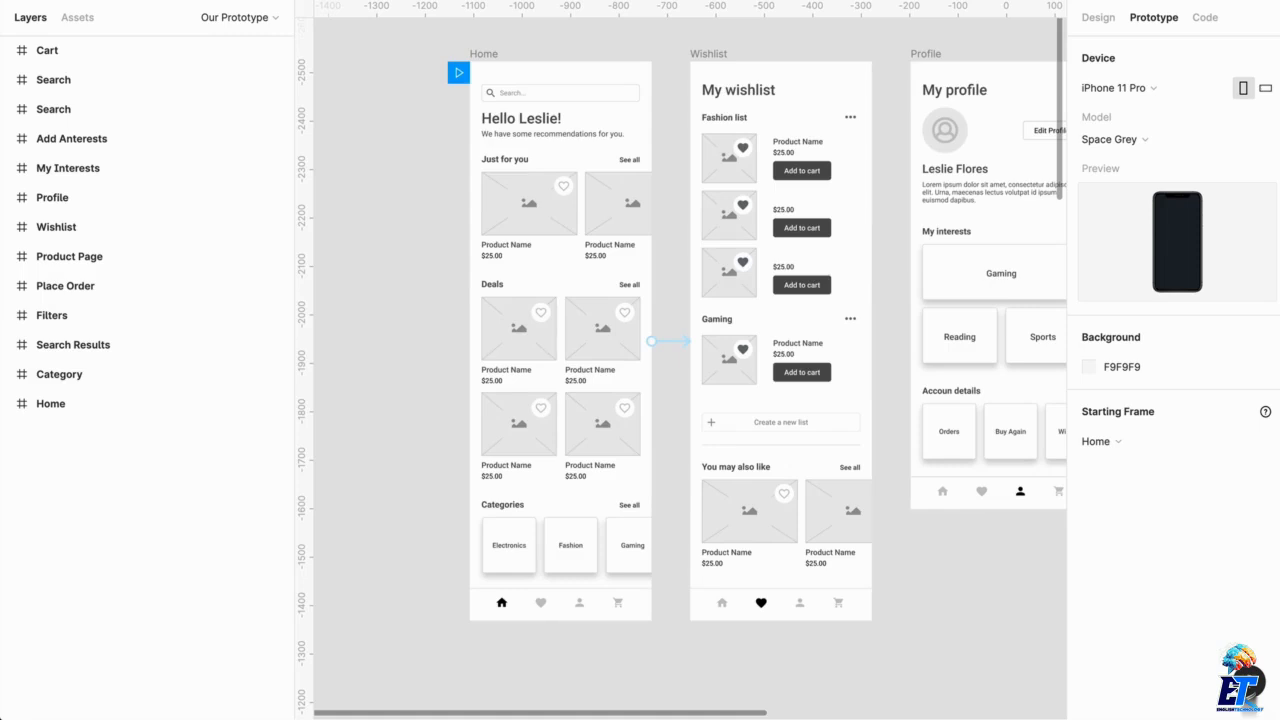
left_click_drag(651, 341, 710, 300)
double_click(546, 608)
left_click(680, 235)
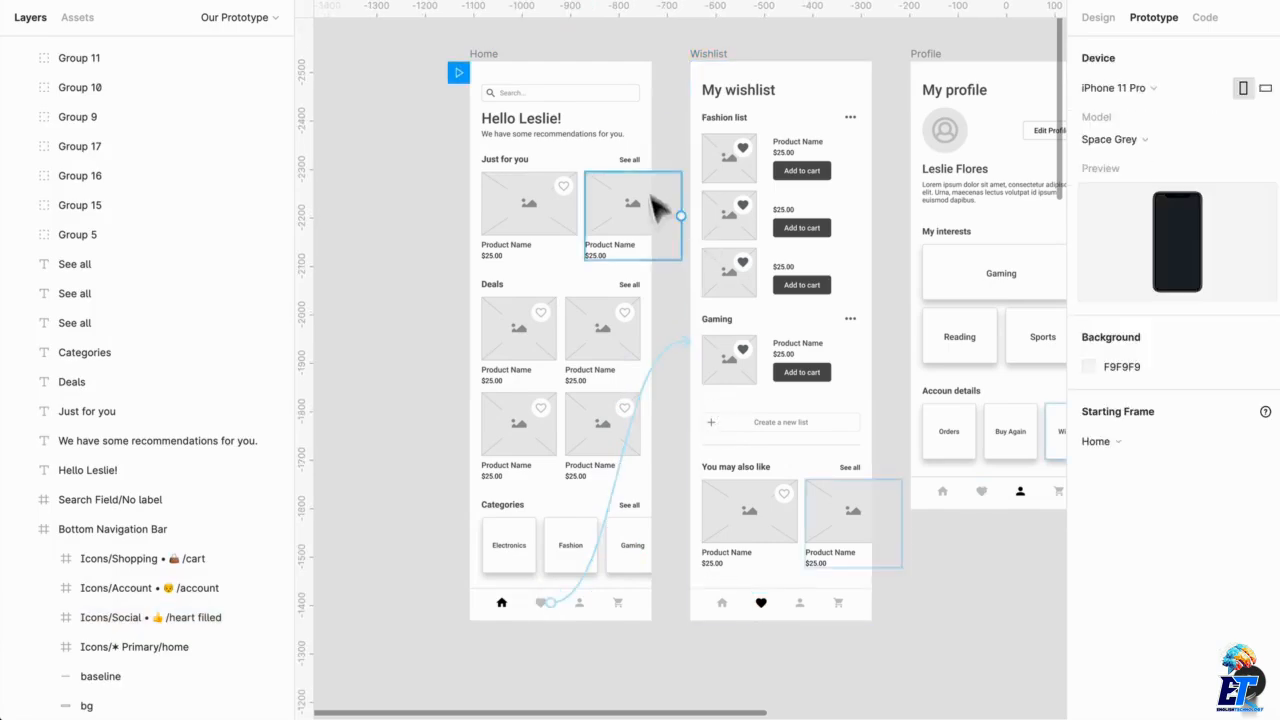
Inspect the Home frame and its heart icon hotspot, including the connection's available interaction triggers
left_click(498, 72)
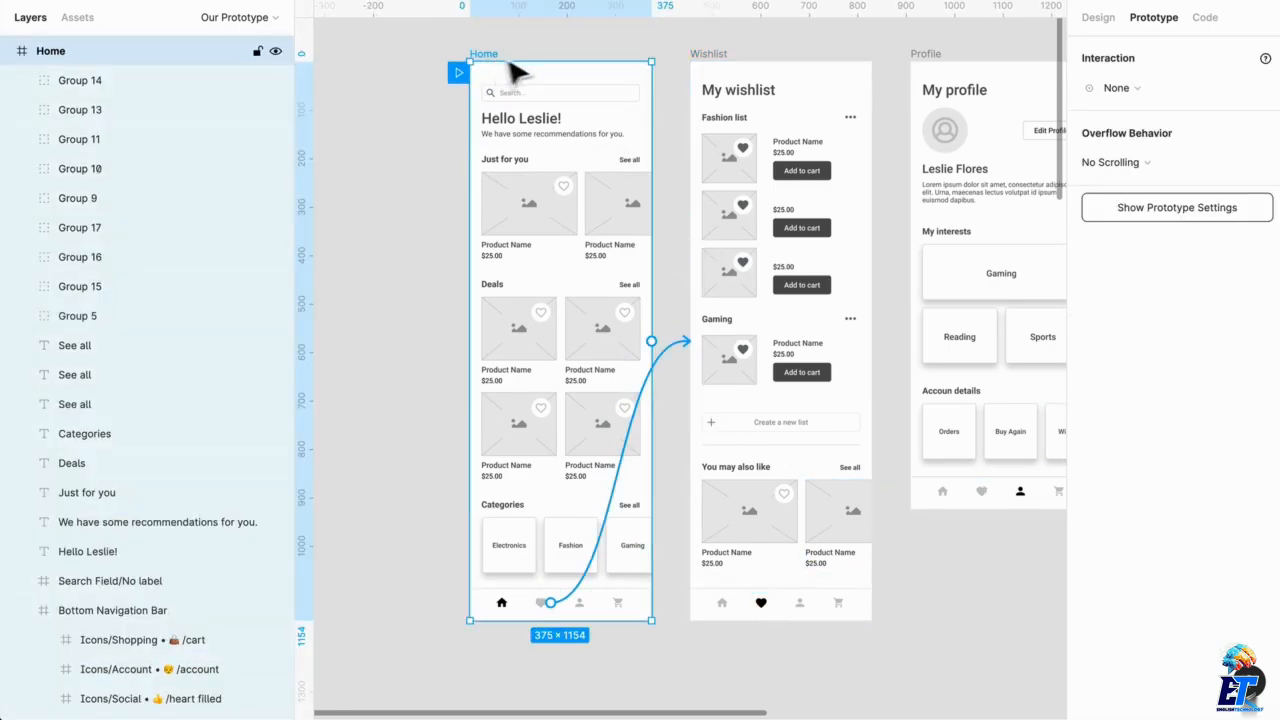
left_click(680, 80)
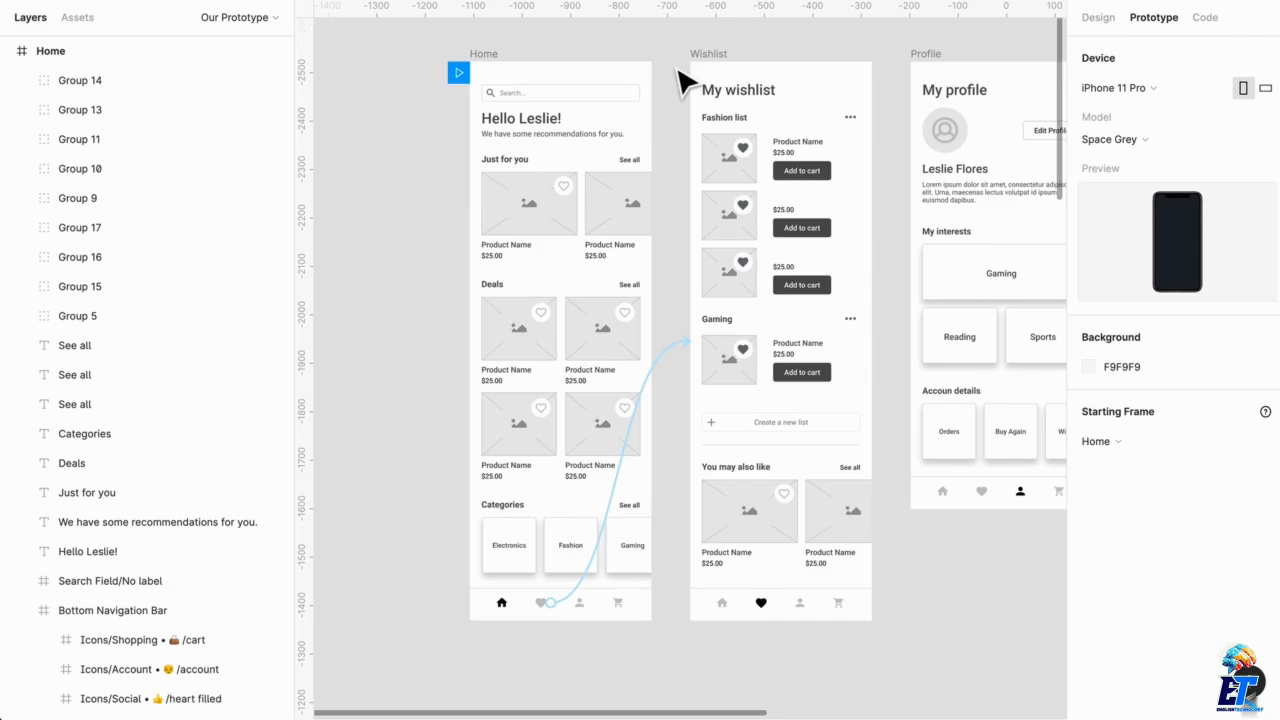
scroll(646, 268, "right", 2)
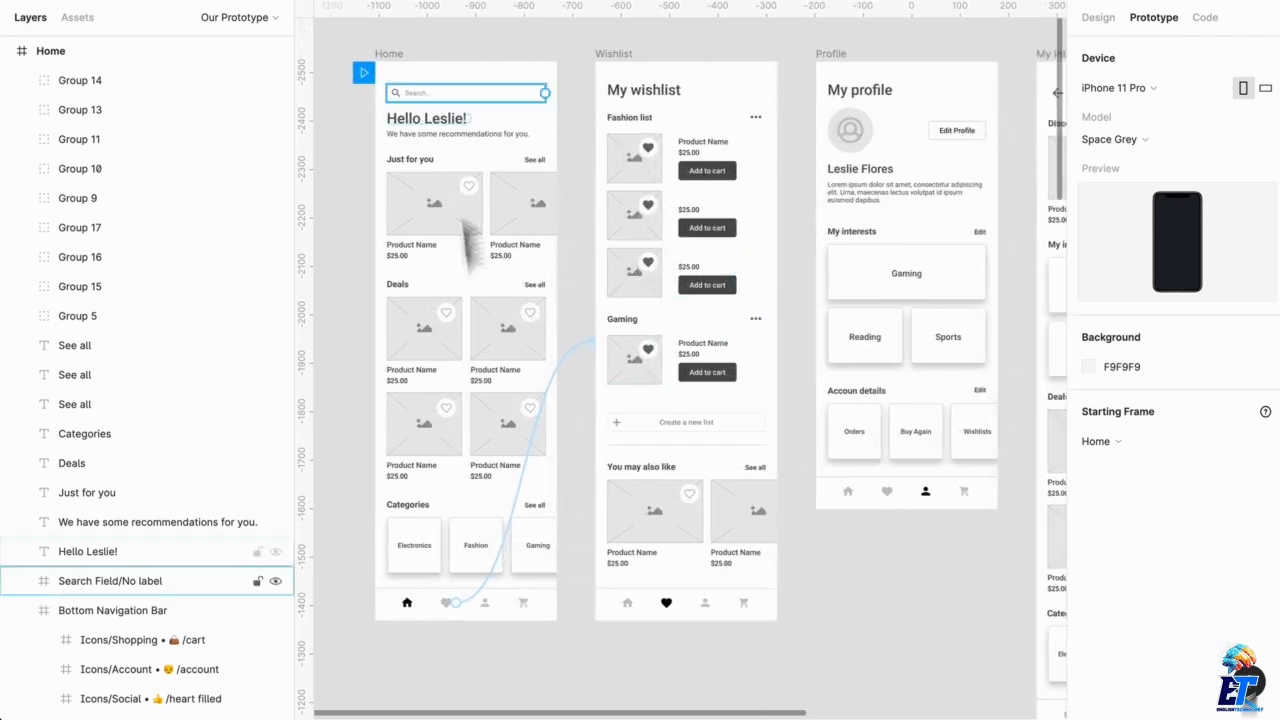
left_click(448, 600)
double_click(460, 610)
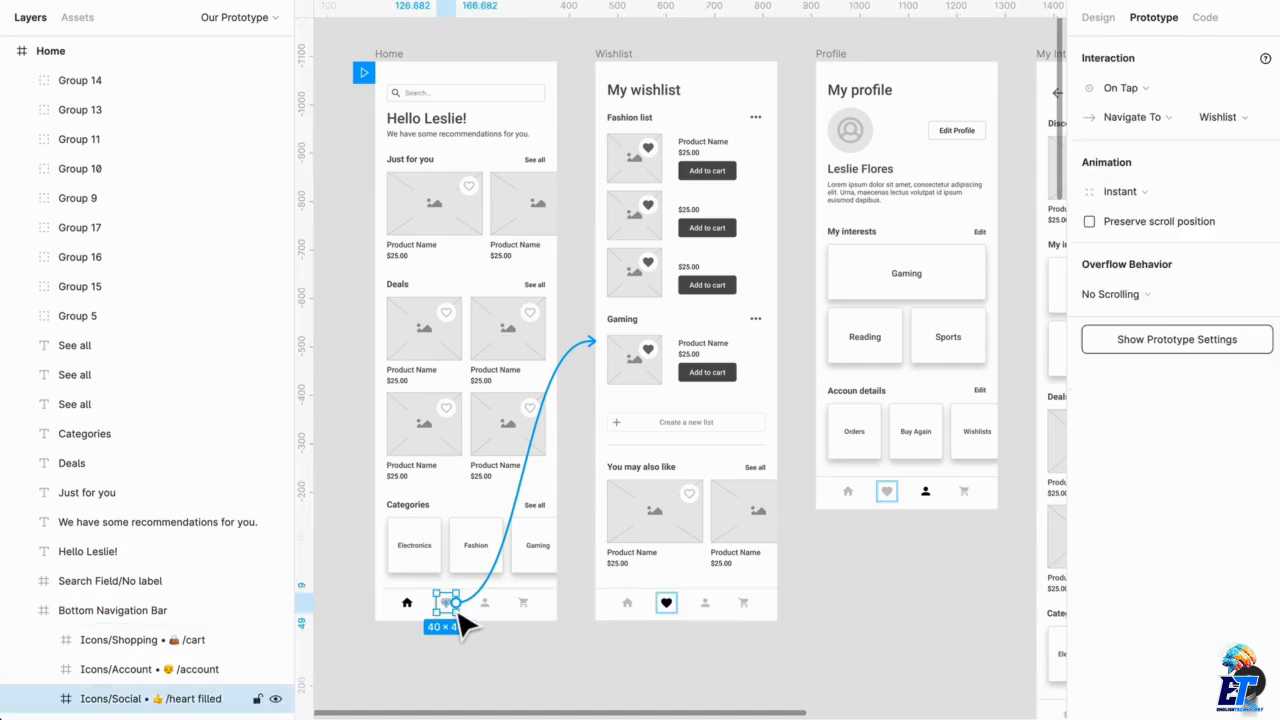
scroll(462, 622, "up", 10)
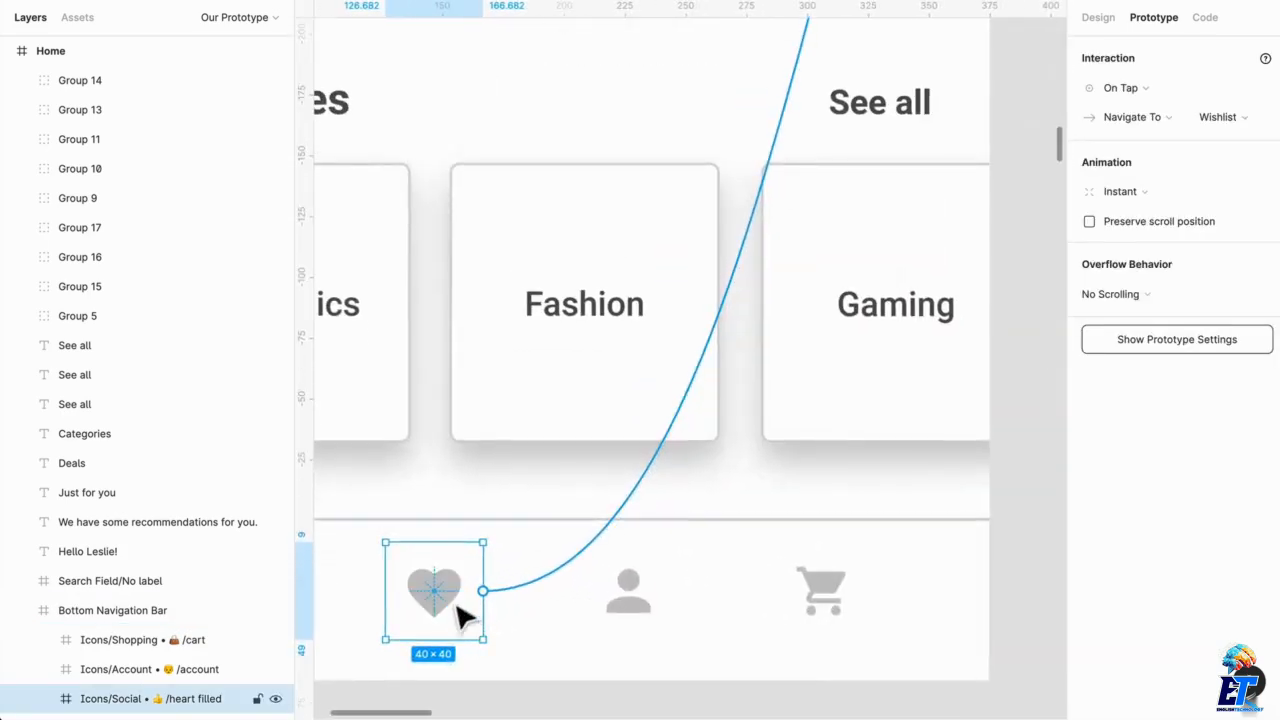
scroll(611, 520, "down", 10)
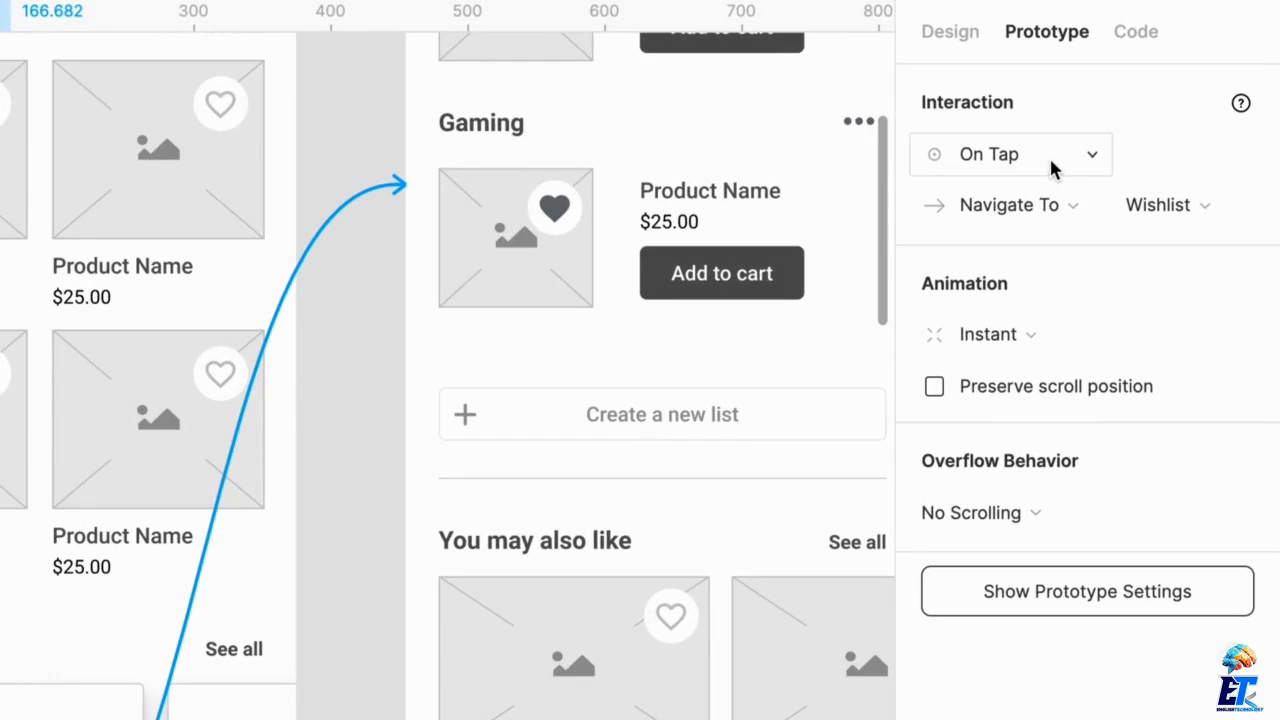
left_click(1053, 170)
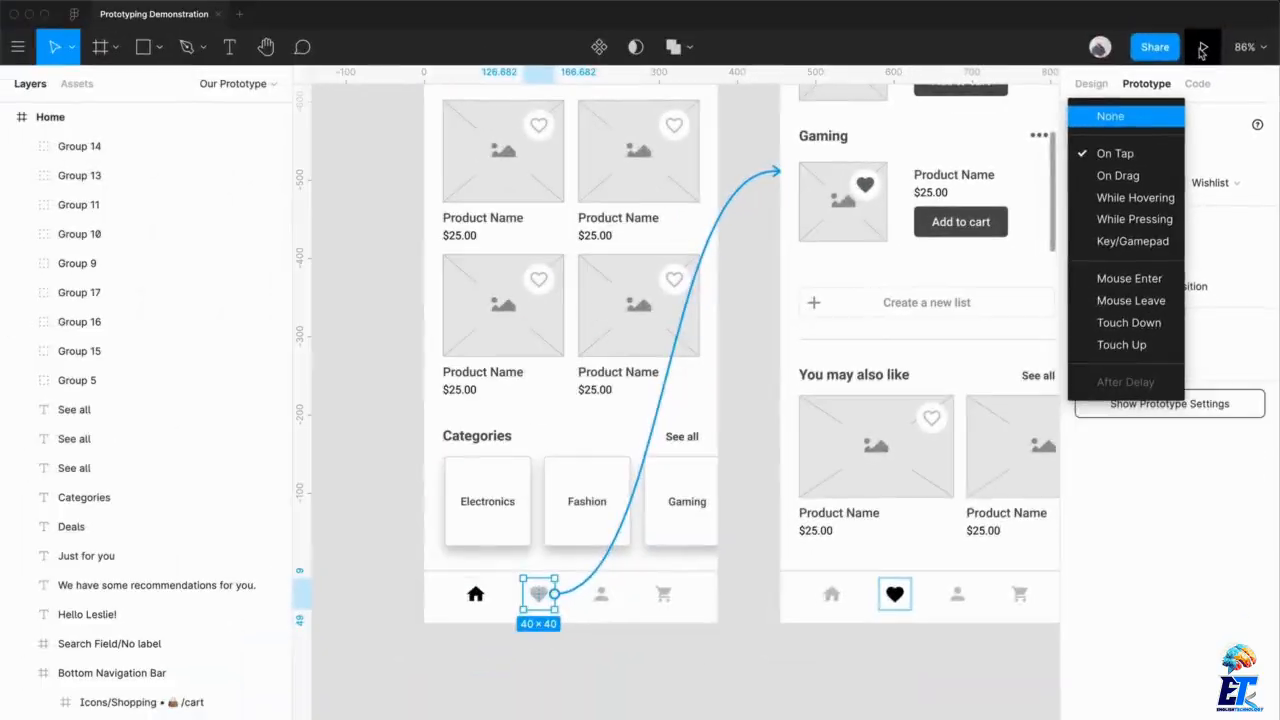
Present the prototype and test the heart icon's link from the end of the Home screen
left_click(1203, 46)
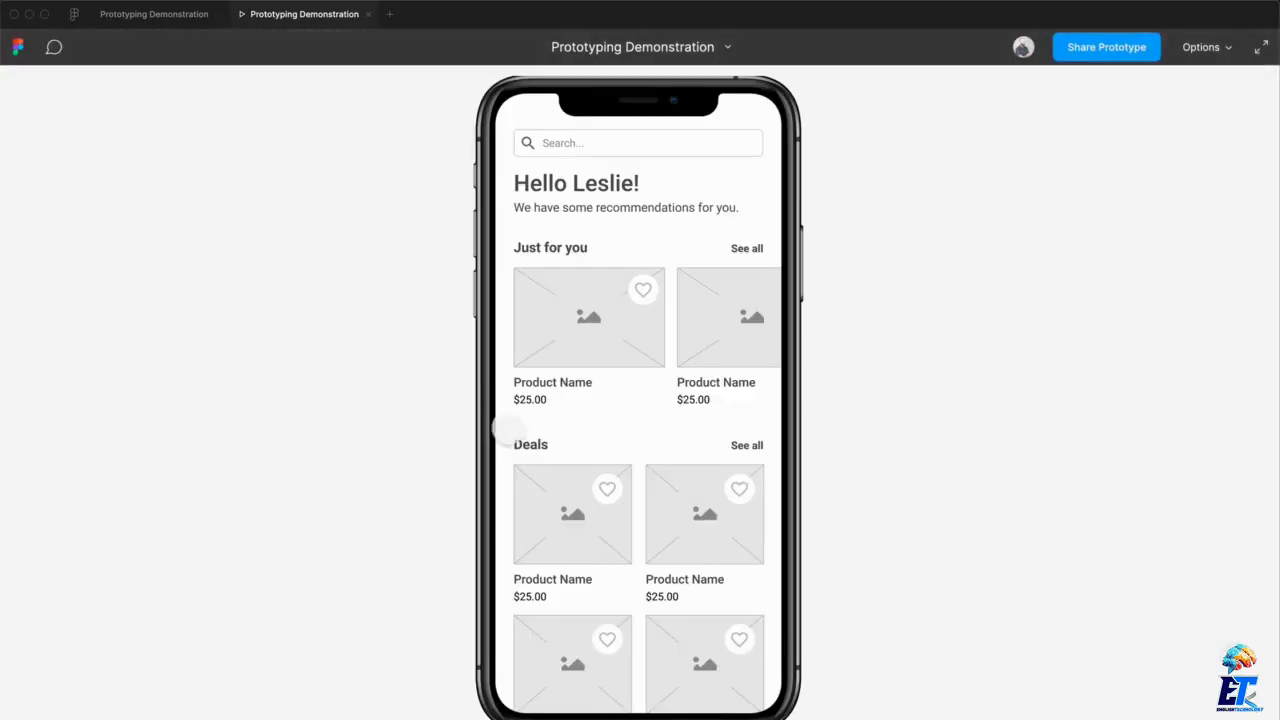
scroll(543, 412, "down", 3)
left_click(575, 570)
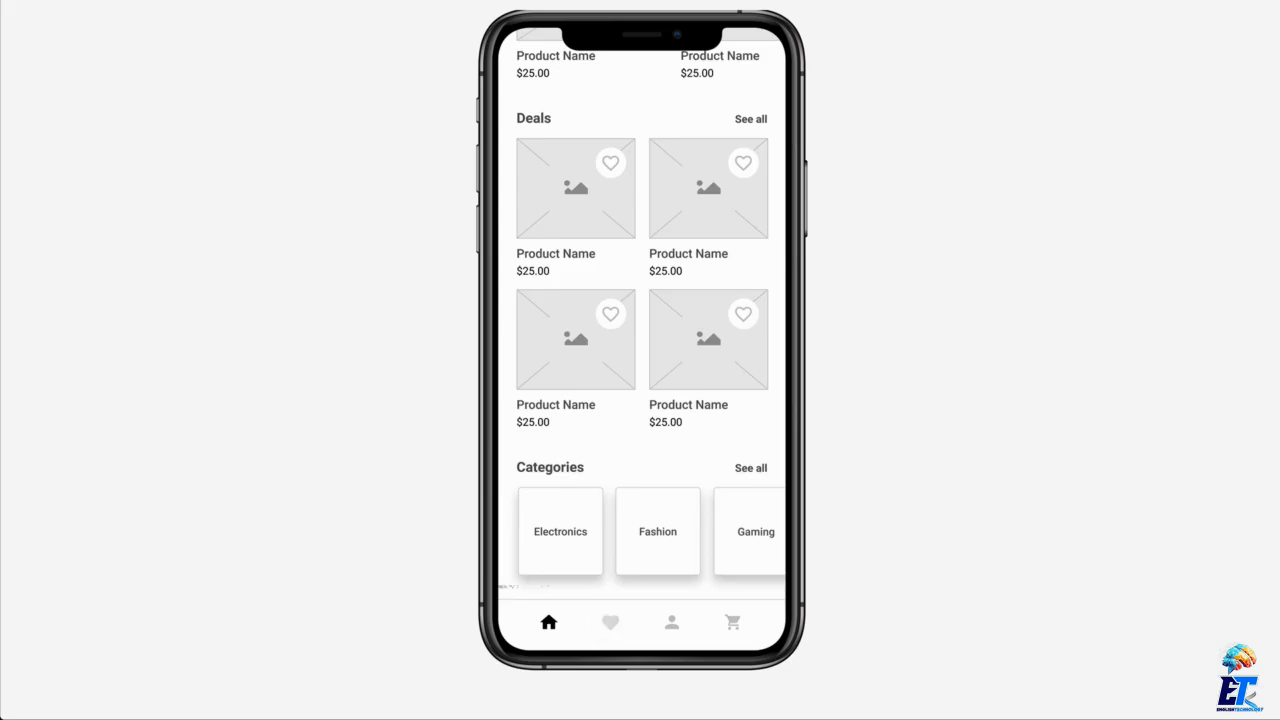
left_click(610, 622)
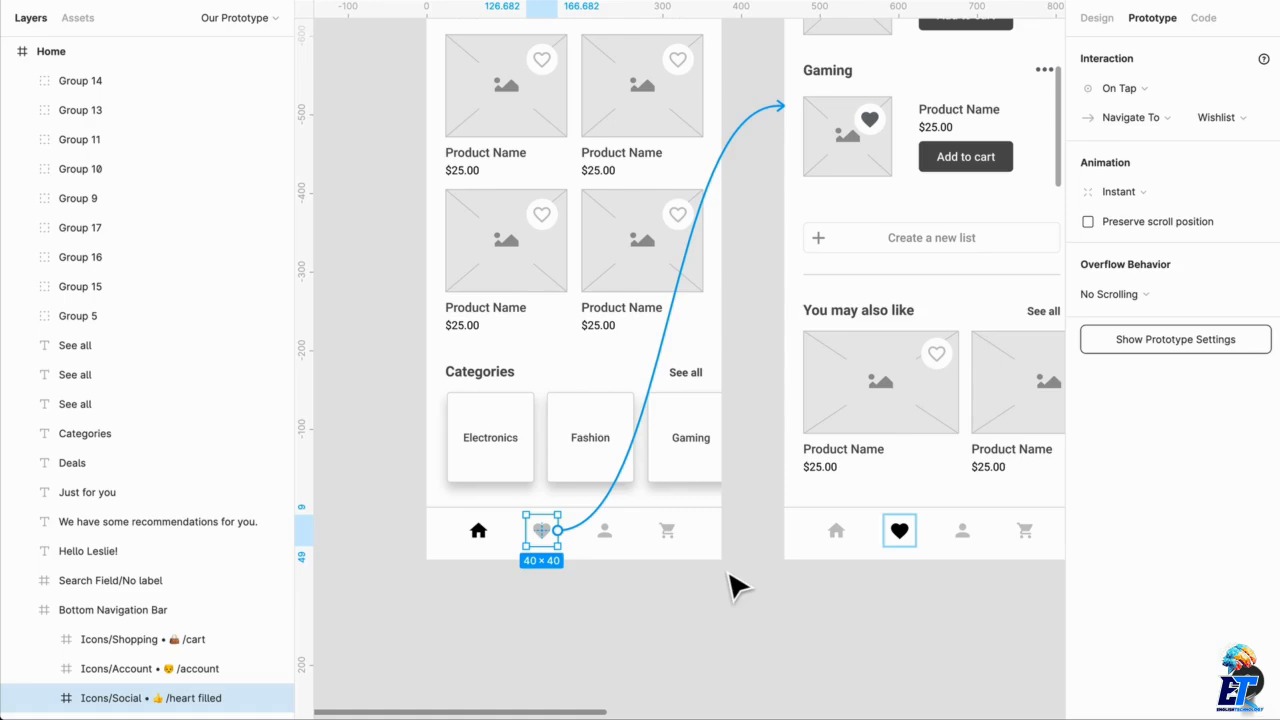
Review the trigger options for the heart icon's Wishlist connection, including On Drag, without changing the trigger
scroll(737, 587, "down", 3)
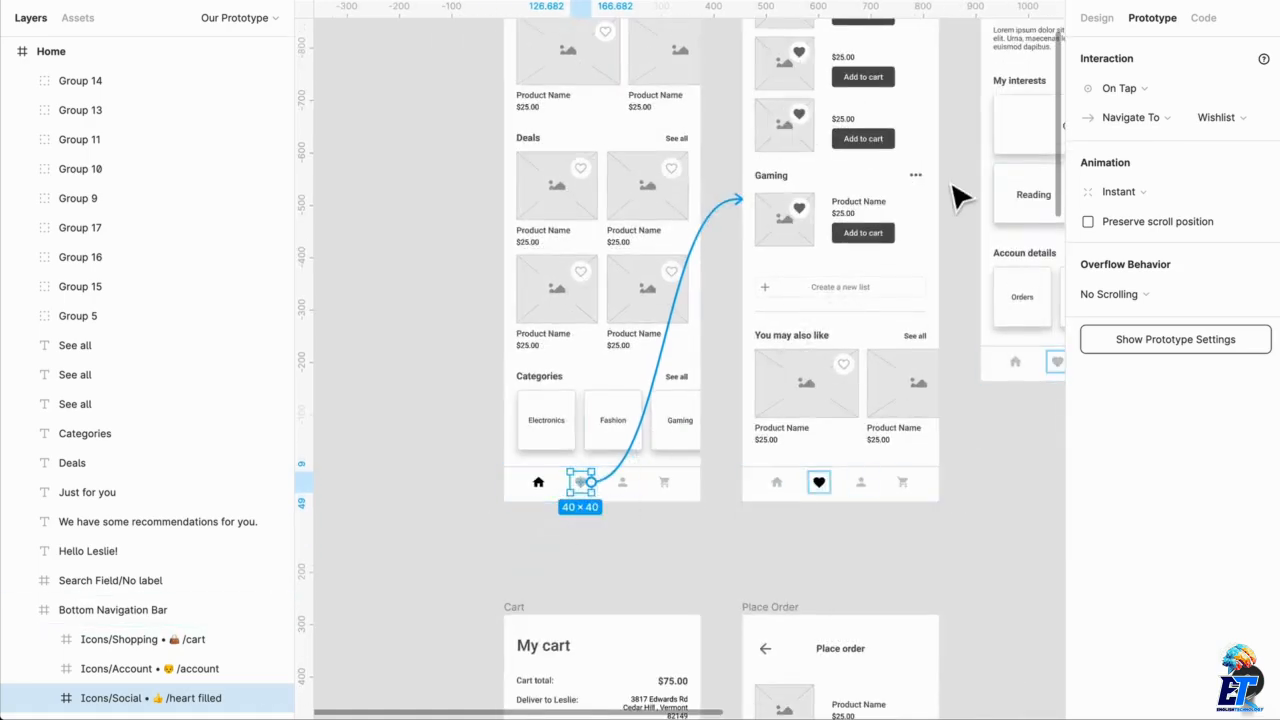
left_click(1146, 88)
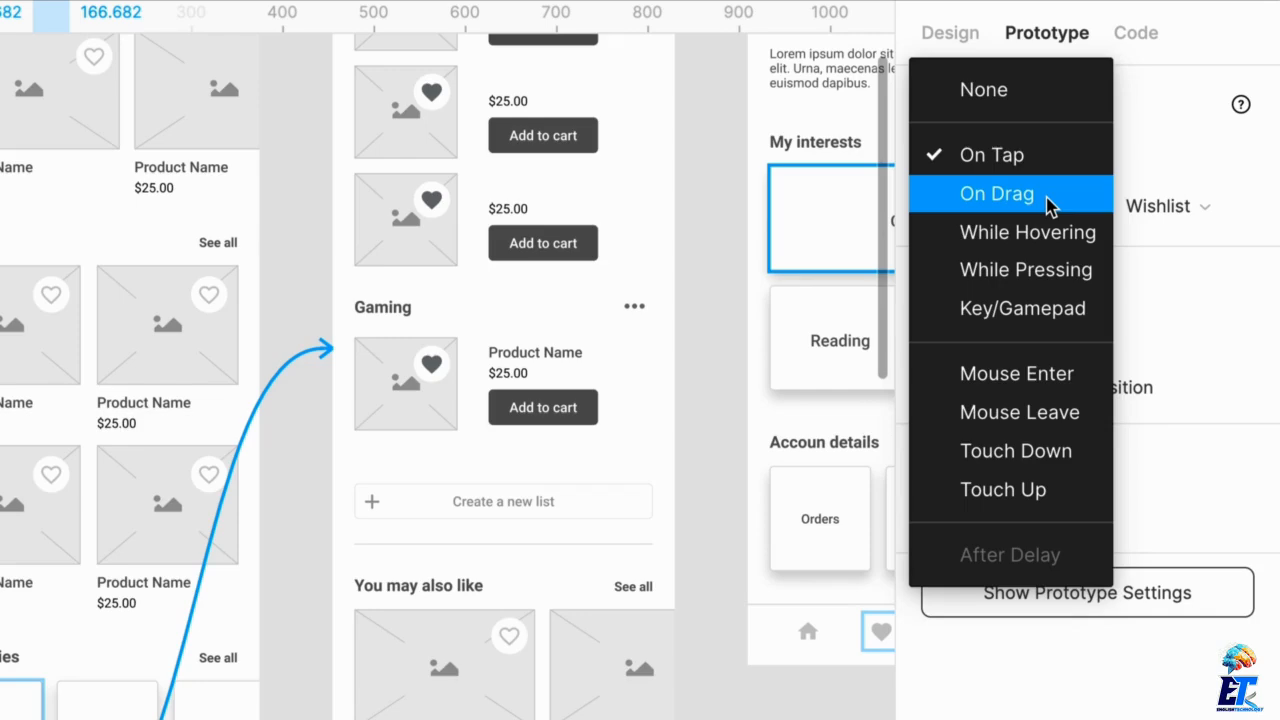
left_click(711, 230)
Duplicate the Home frame to the left of the original at the same height, leaving a 261 px gap
scroll(600, 360, "up", 5)
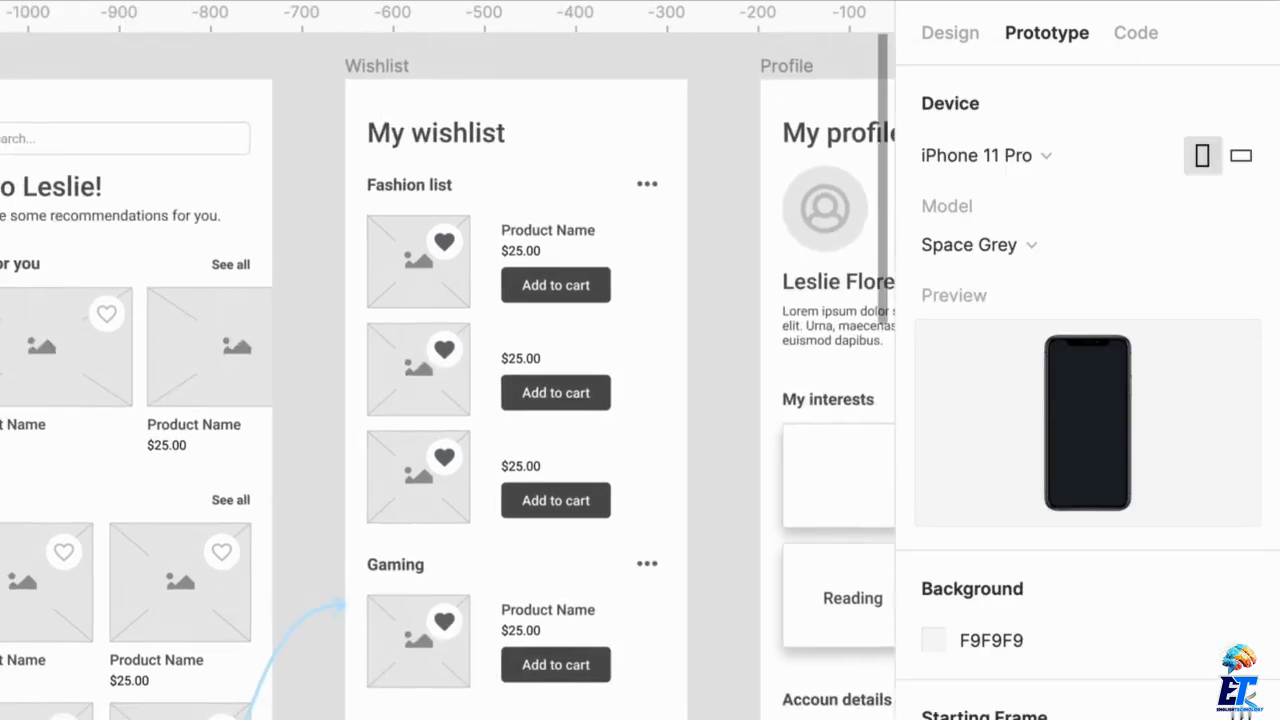
scroll(600, 360, "left", 3)
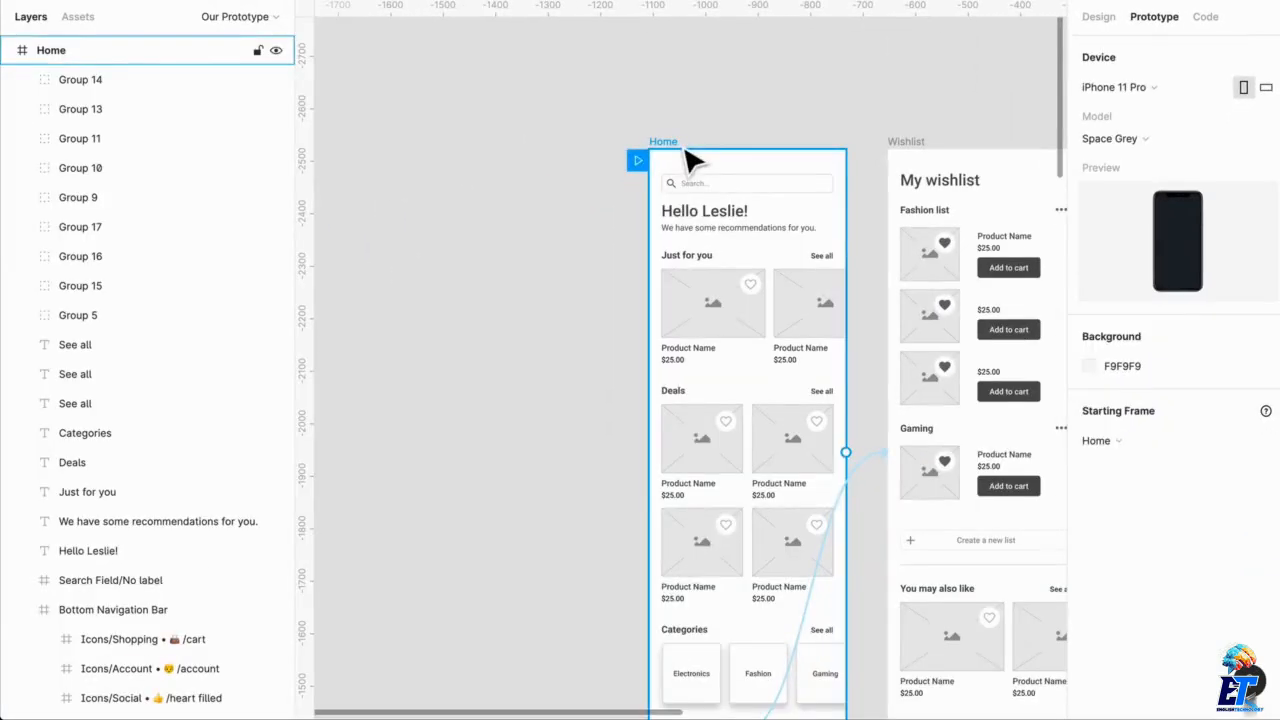
left_click_drag(205, 248, 356, 142)
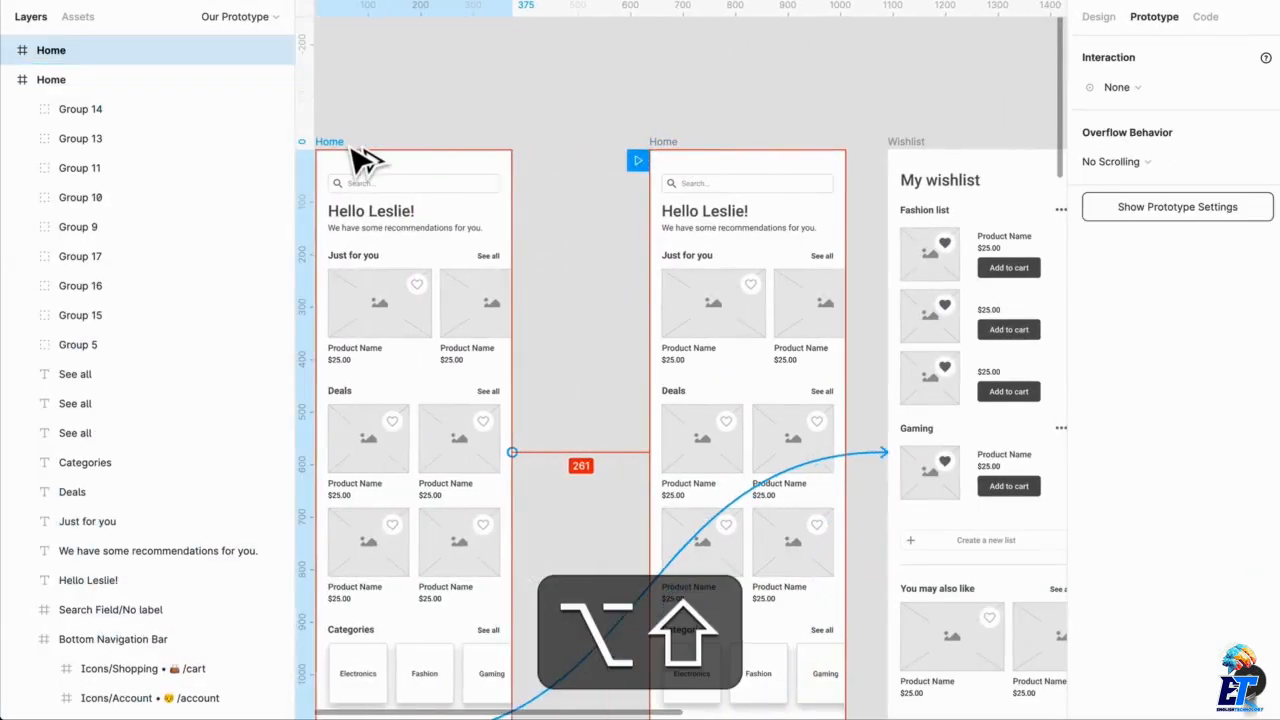
Delete the connection between the duplicated Home frame's heart icon and the Wishlist frame
scroll(640, 390, "down", 2)
scroll(640, 390, "left", 1)
left_click(699, 508)
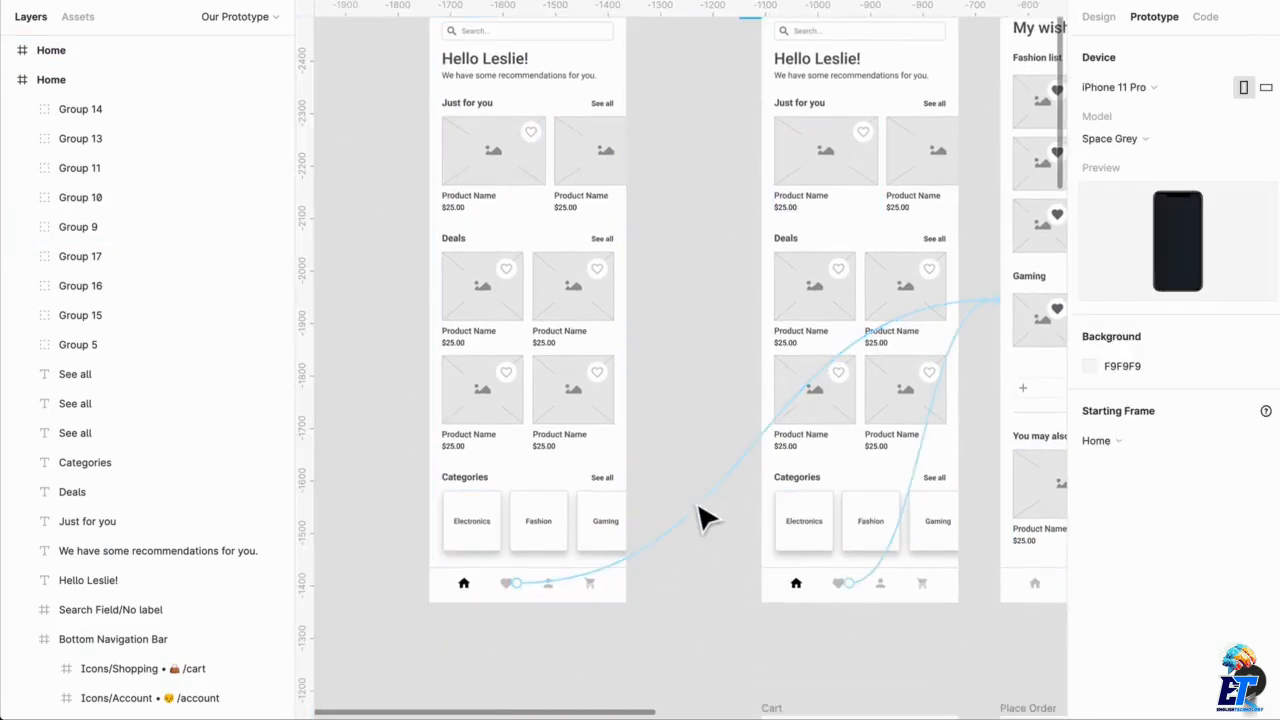
left_click(698, 514)
key("Delete")
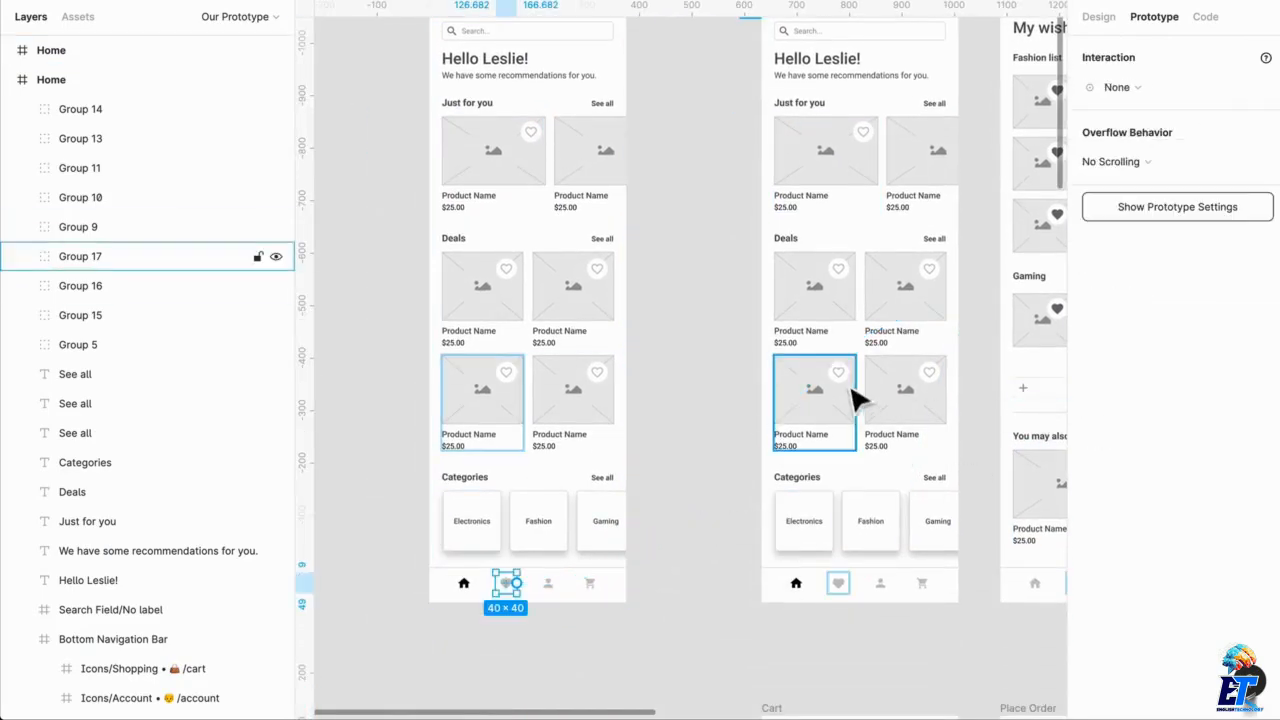
Delete the original Home frame's heart icon connection to the Wishlist frame
scroll(908, 357, "up", 3)
left_click(784, 157)
scroll(935, 443, "down", 1)
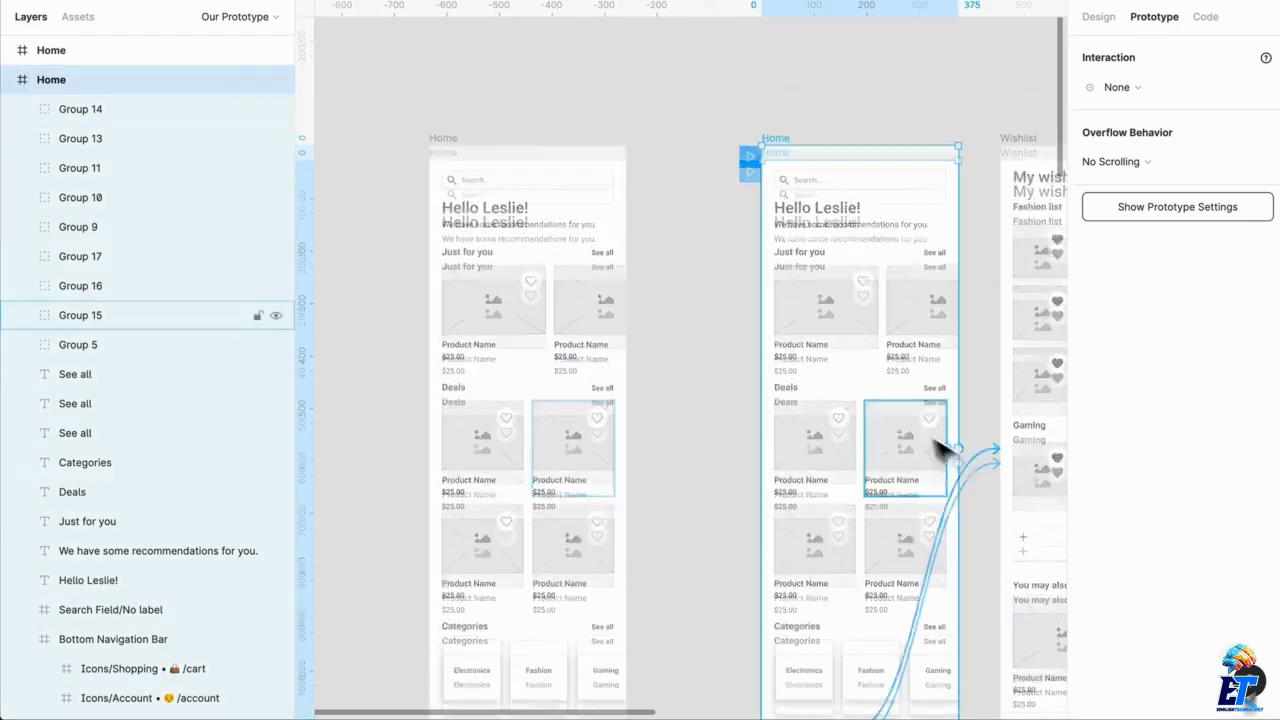
left_click(991, 453)
key("Delete")
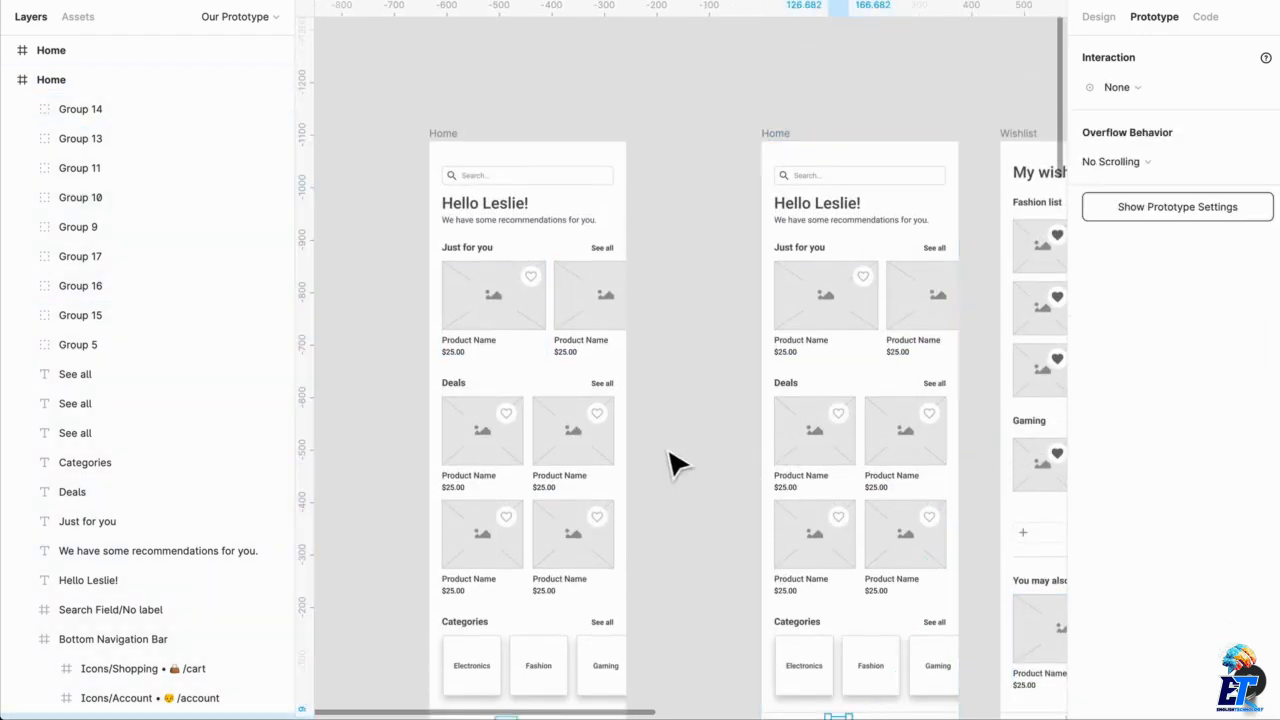
scroll(543, 251, "down", 1)
scroll(563, 149, "left", 1)
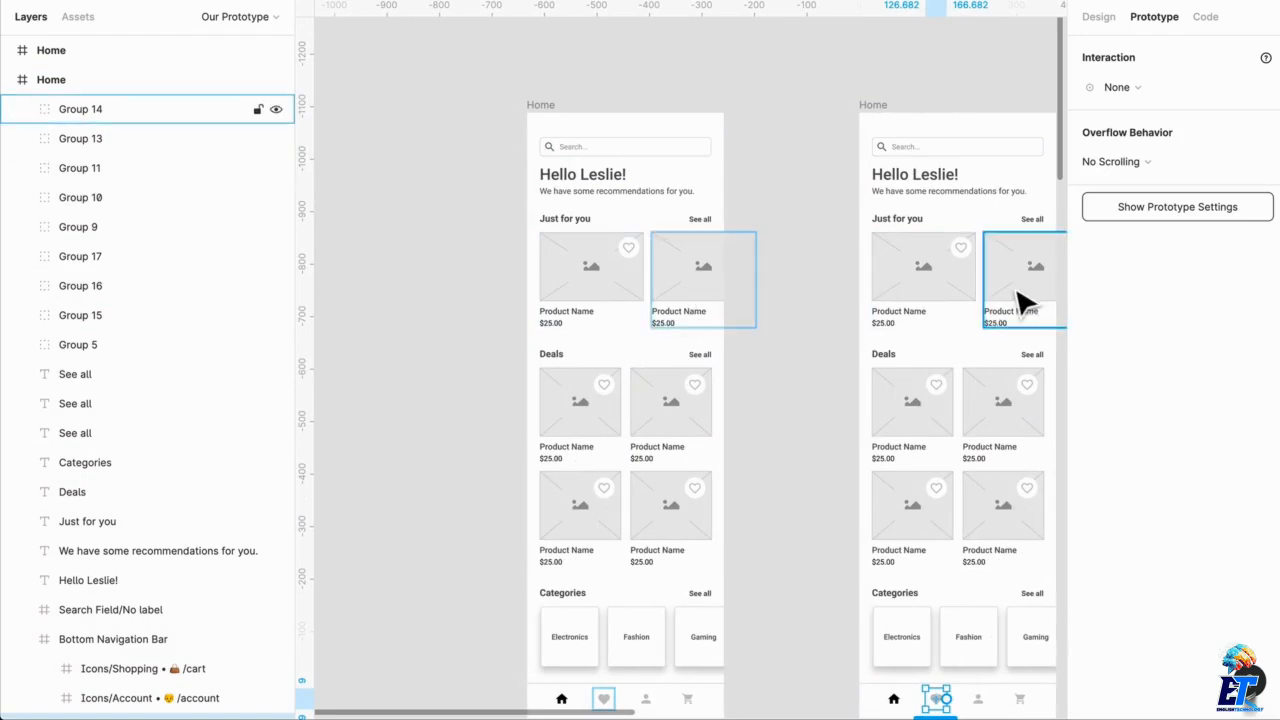
Frame the two Just for you product cards in the original Home frame and shift them left until the second card meets the right margin
left_click(948, 289)
scroll(948, 289, "right", 1)
scroll(950, 298, "right", 1)
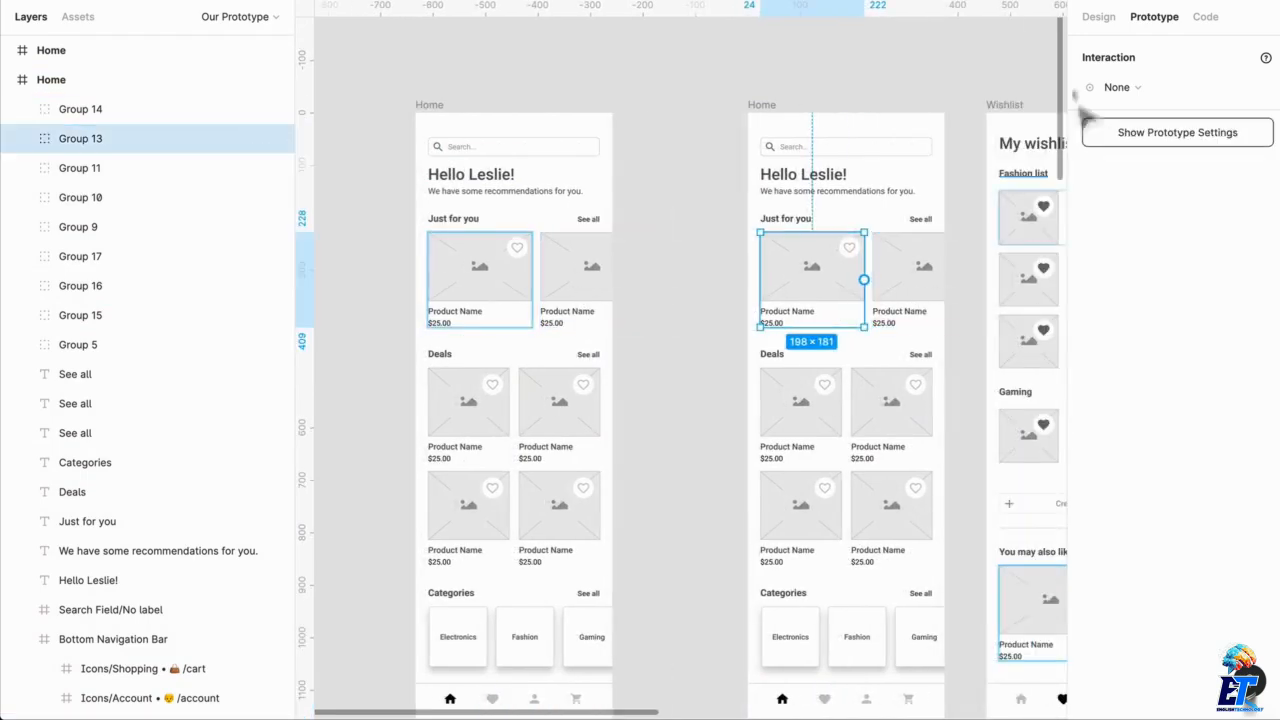
left_click(1096, 18)
left_click(861, 301, "shift")
left_click(929, 296, "shift")
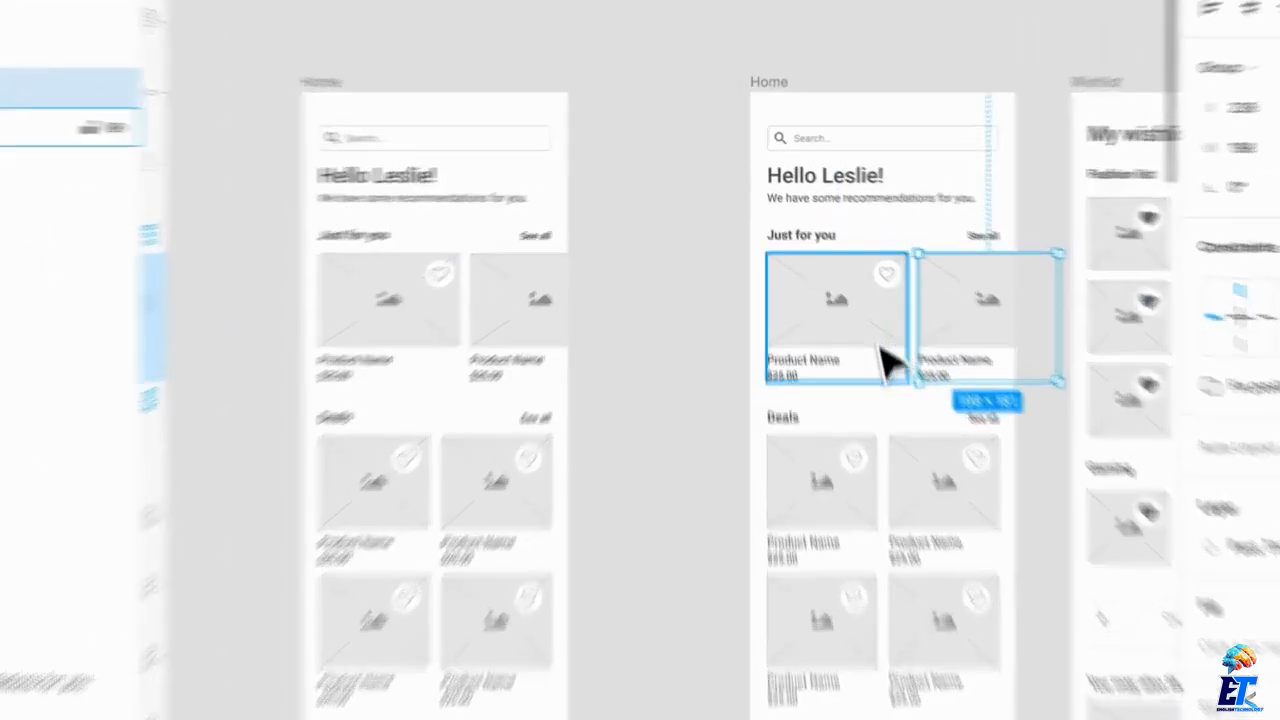
left_click(842, 300, "shift")
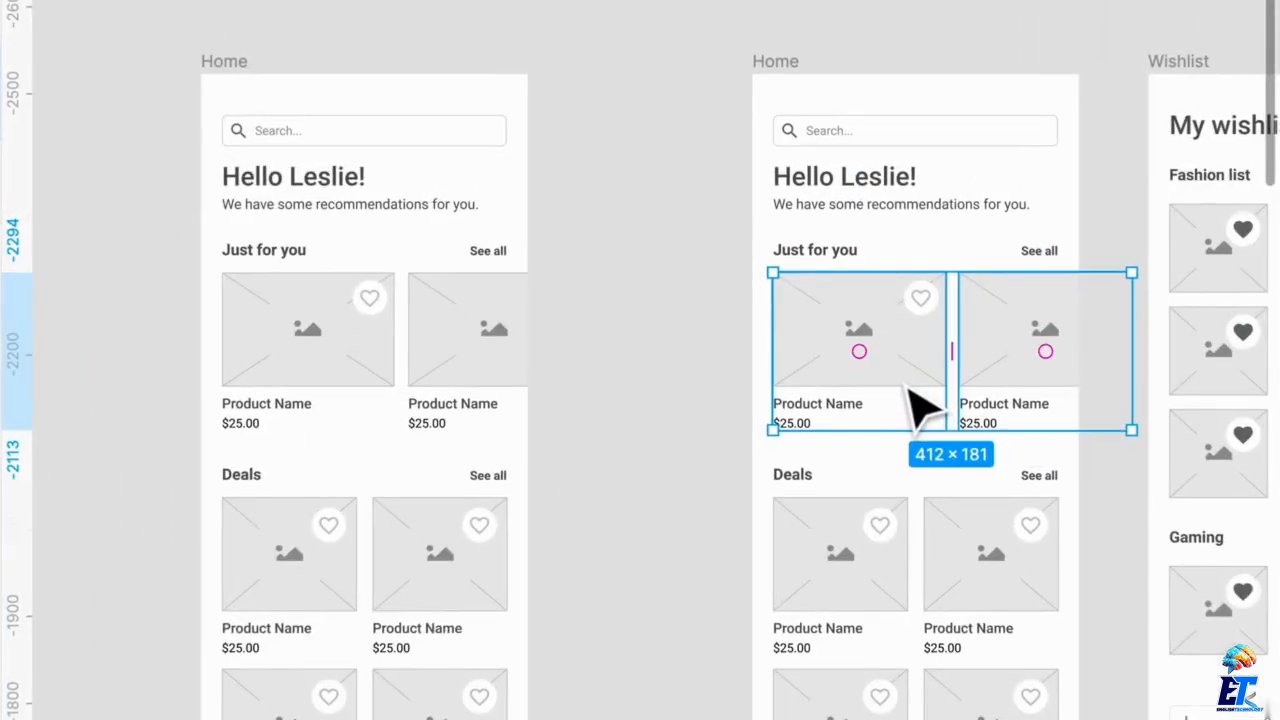
key("alt")
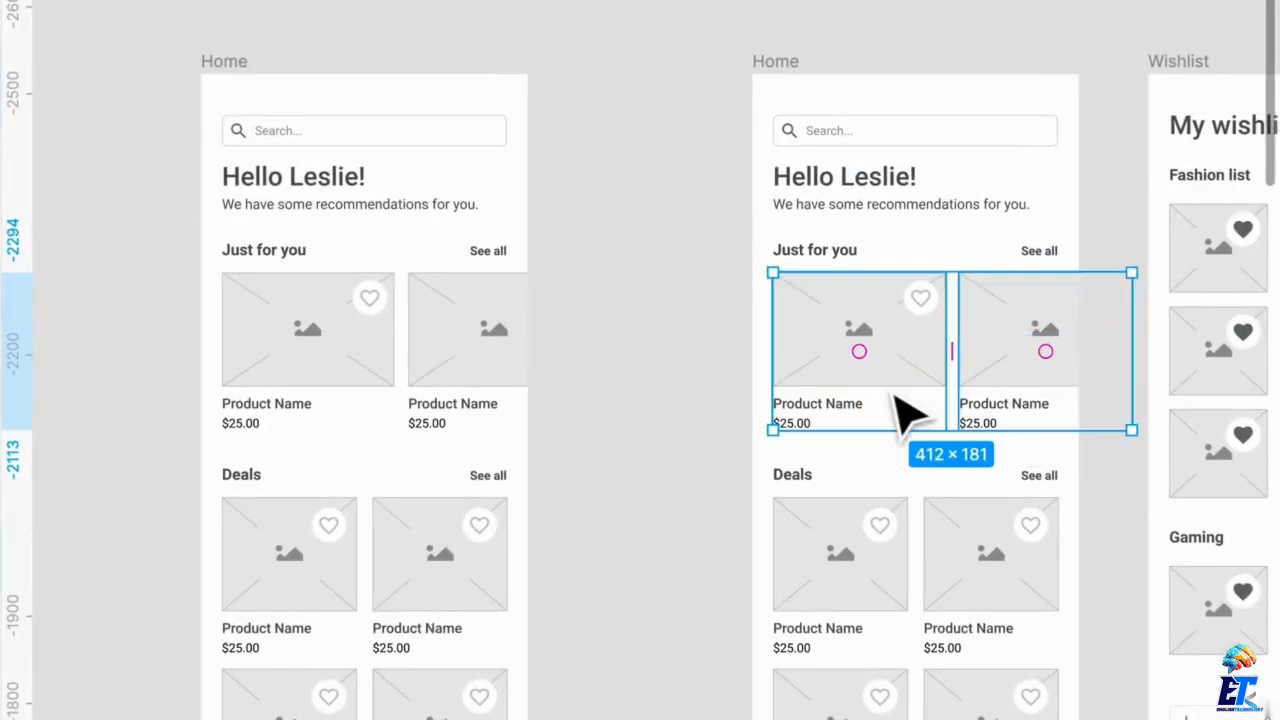
key("alt")
key("alt+super+g")
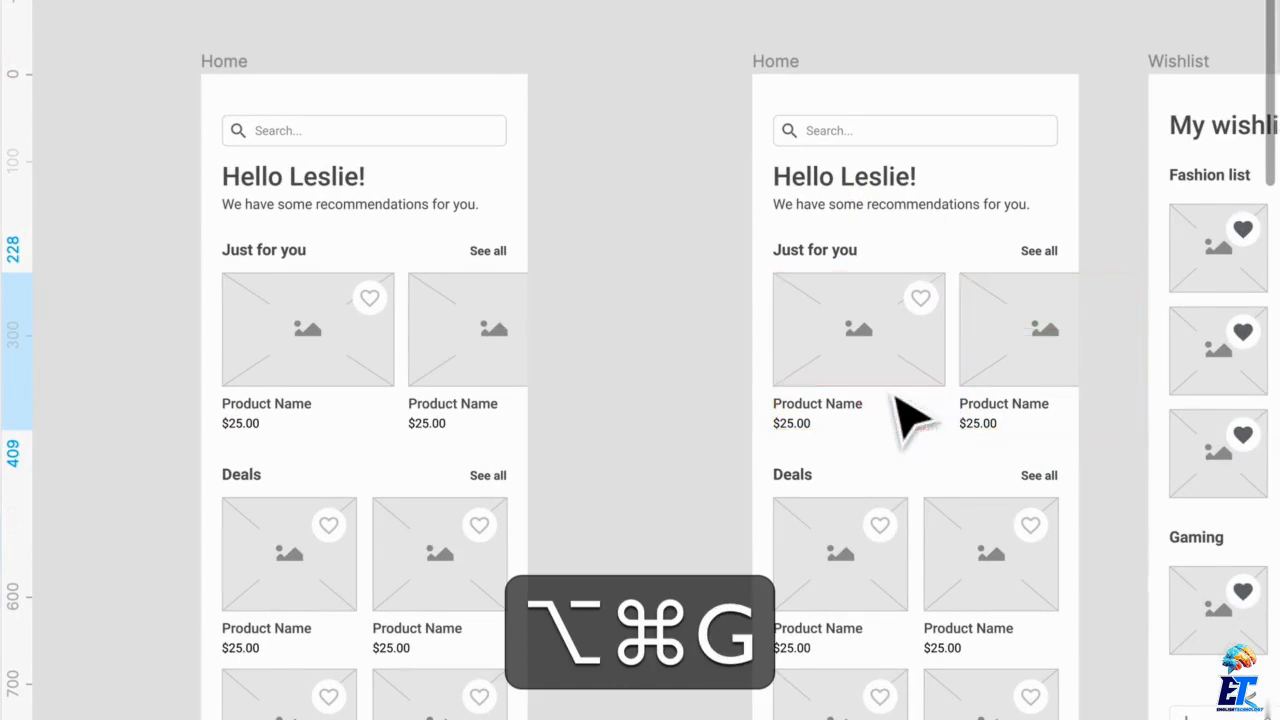
left_click_drag(1033, 394, 957, 391)
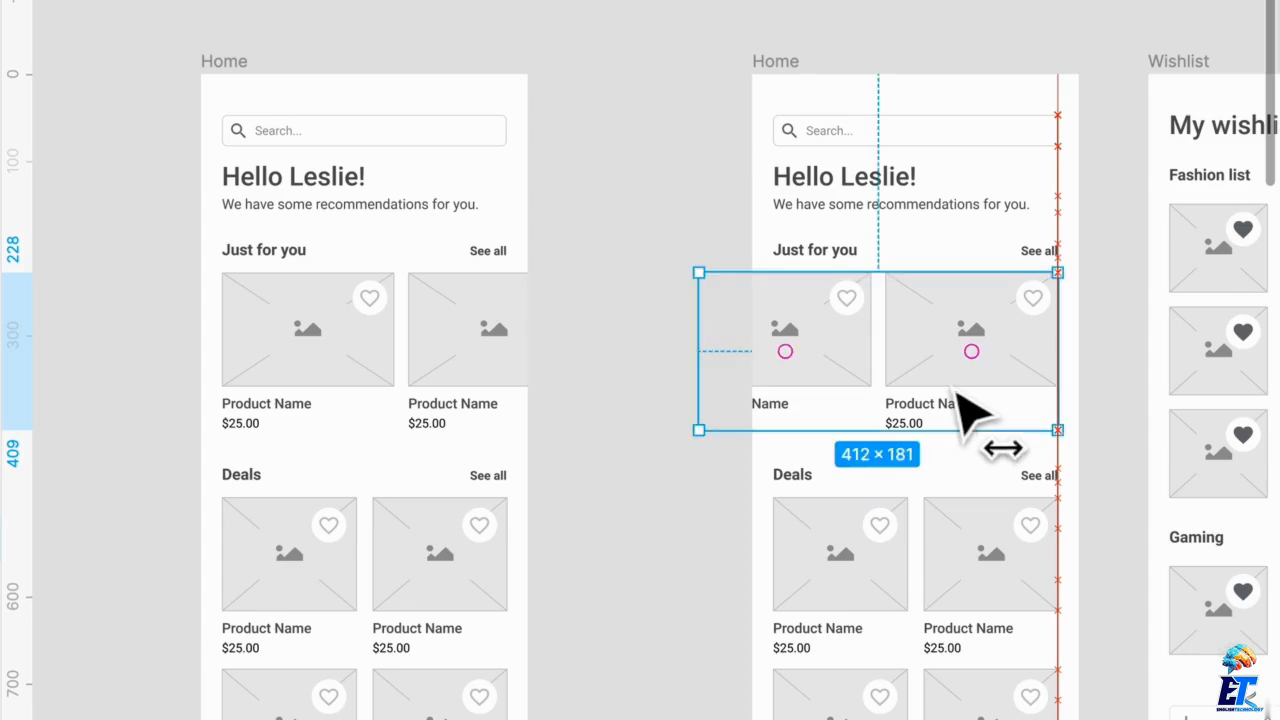
Frame the two Just for you product cards in the duplicated Home frame and name the new frame Frame 1
left_click(457, 406)
left_click(320, 388, "shift")
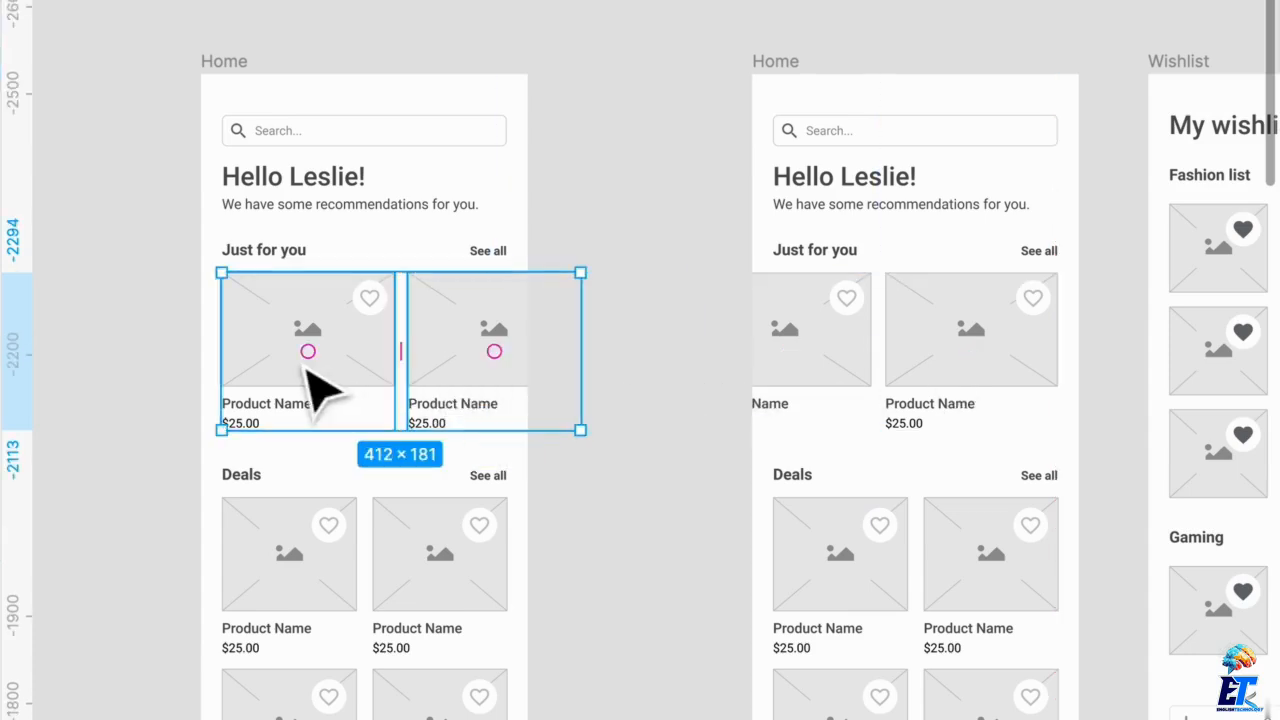
key("alt+super+g")
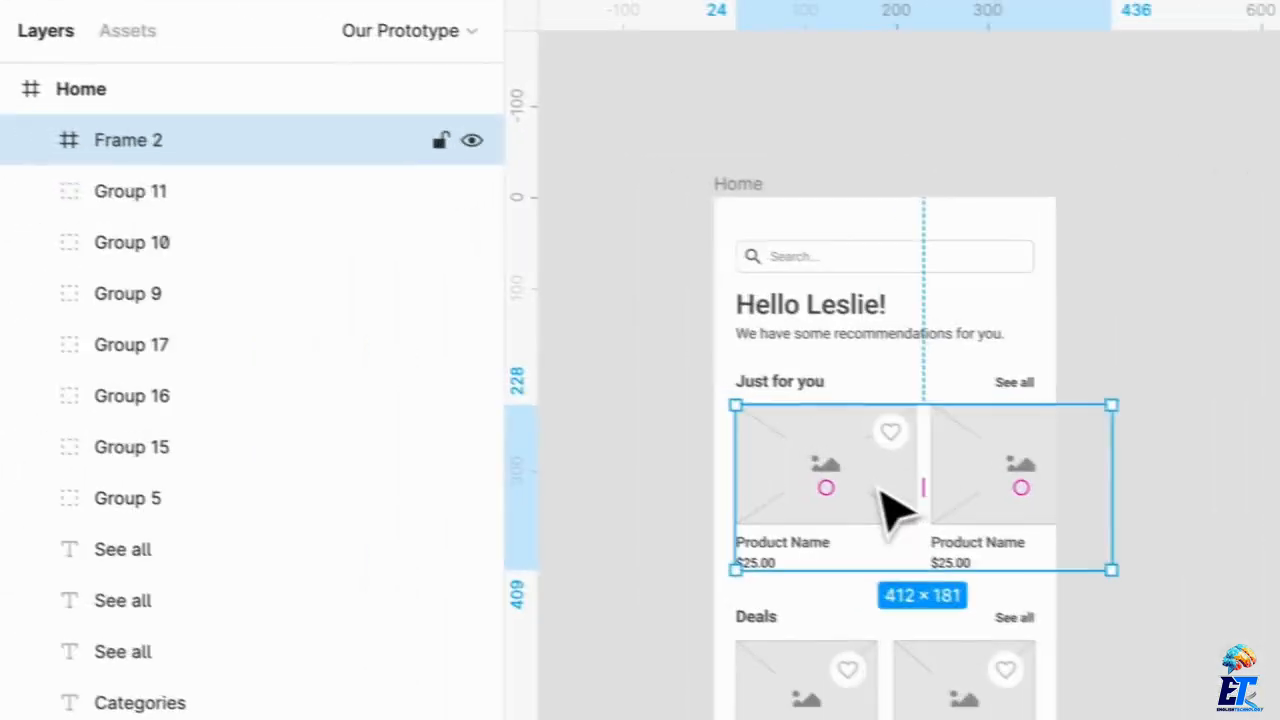
key("super+r")
type("Fr")
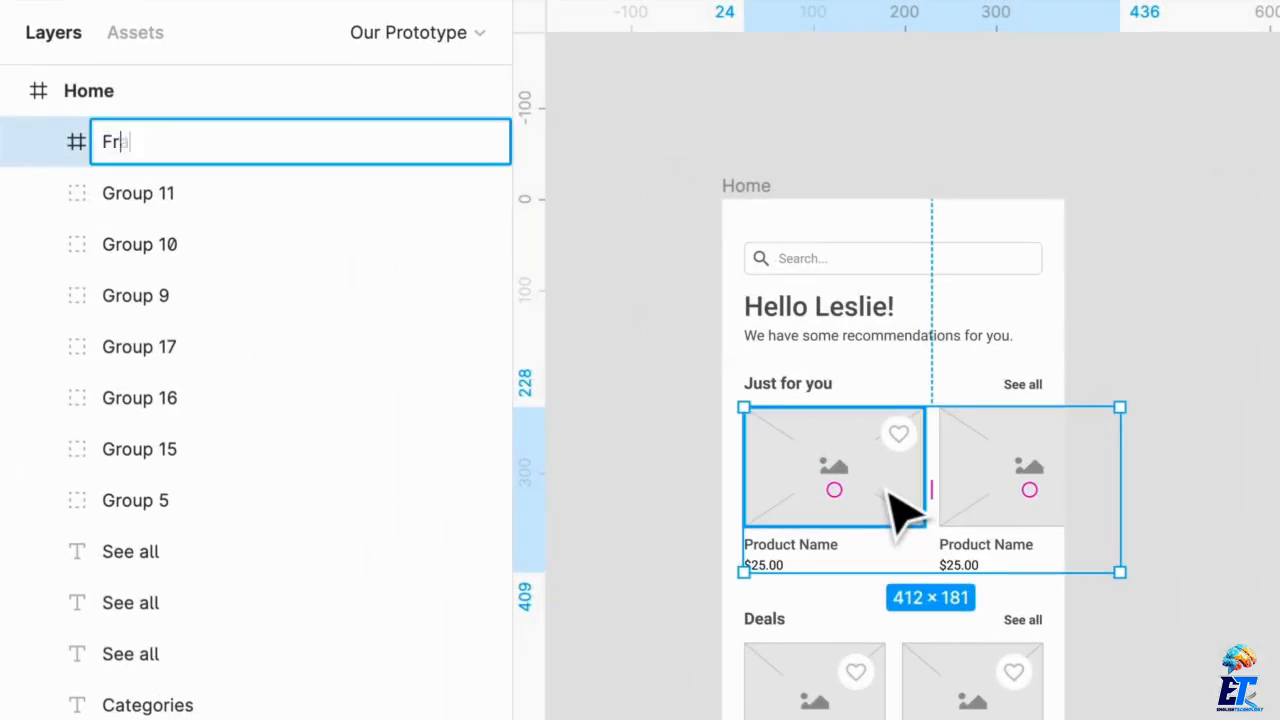
type("ame 1")
key("Return")
Set the interaction trigger of Frame 1 in the duplicated Home frame to On Drag
left_click(1220, 260)
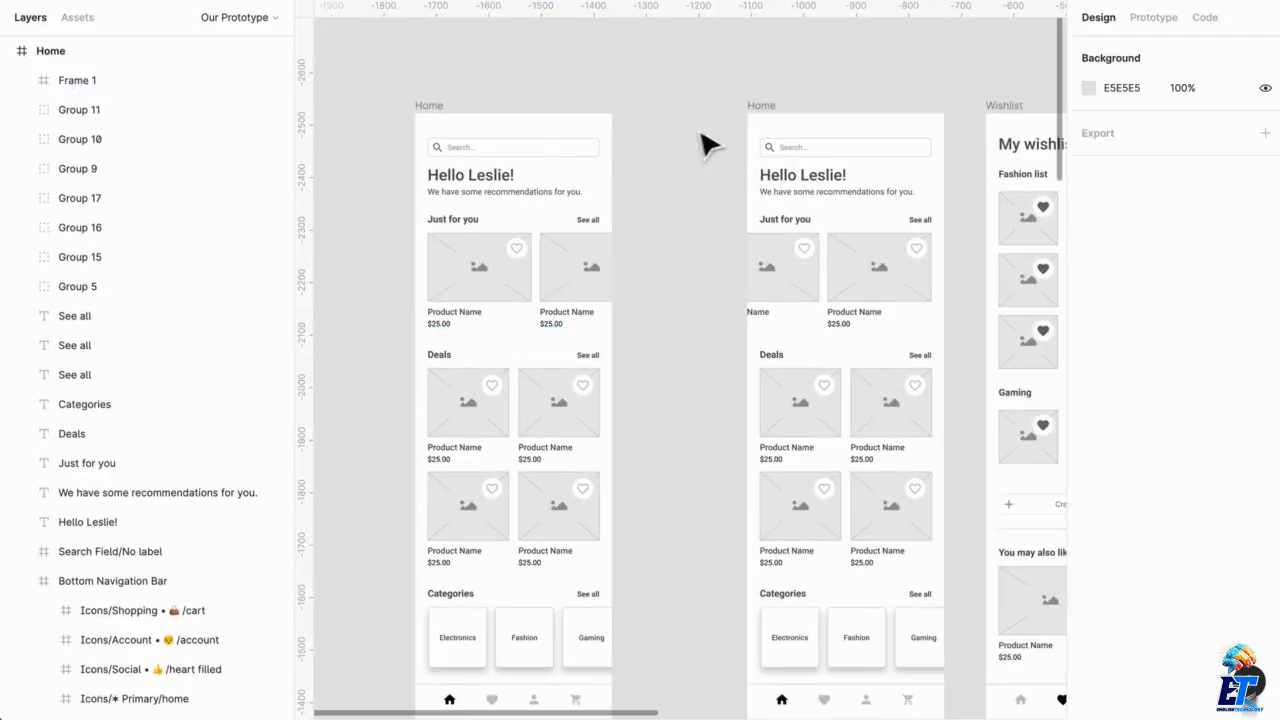
left_click(439, 117)
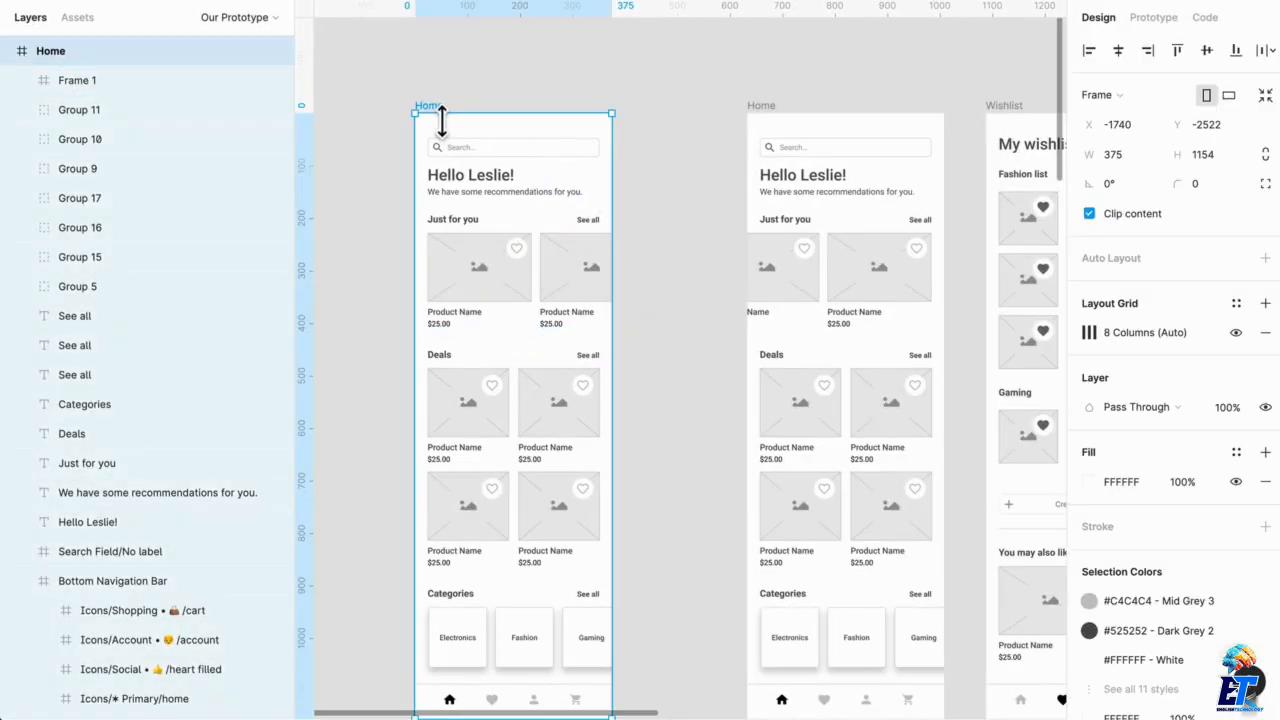
left_click(543, 322)
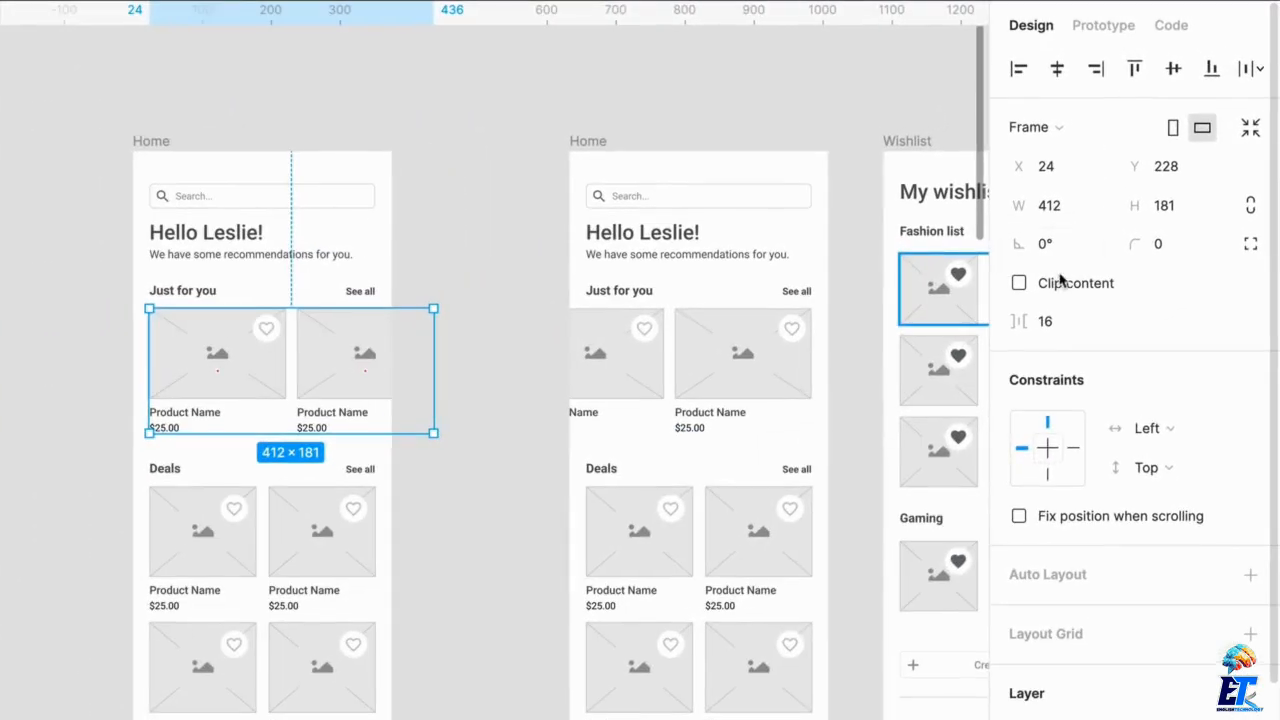
left_click(1118, 30)
left_click(1070, 120)
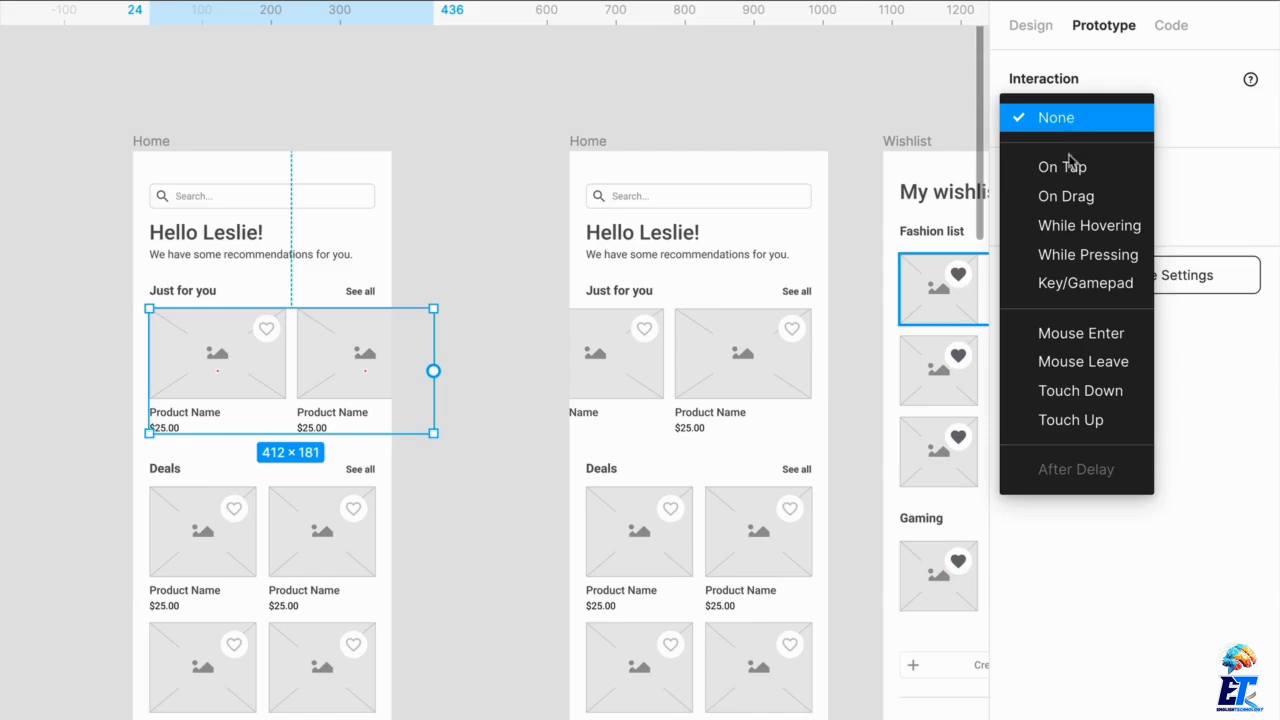
left_click(1086, 197)
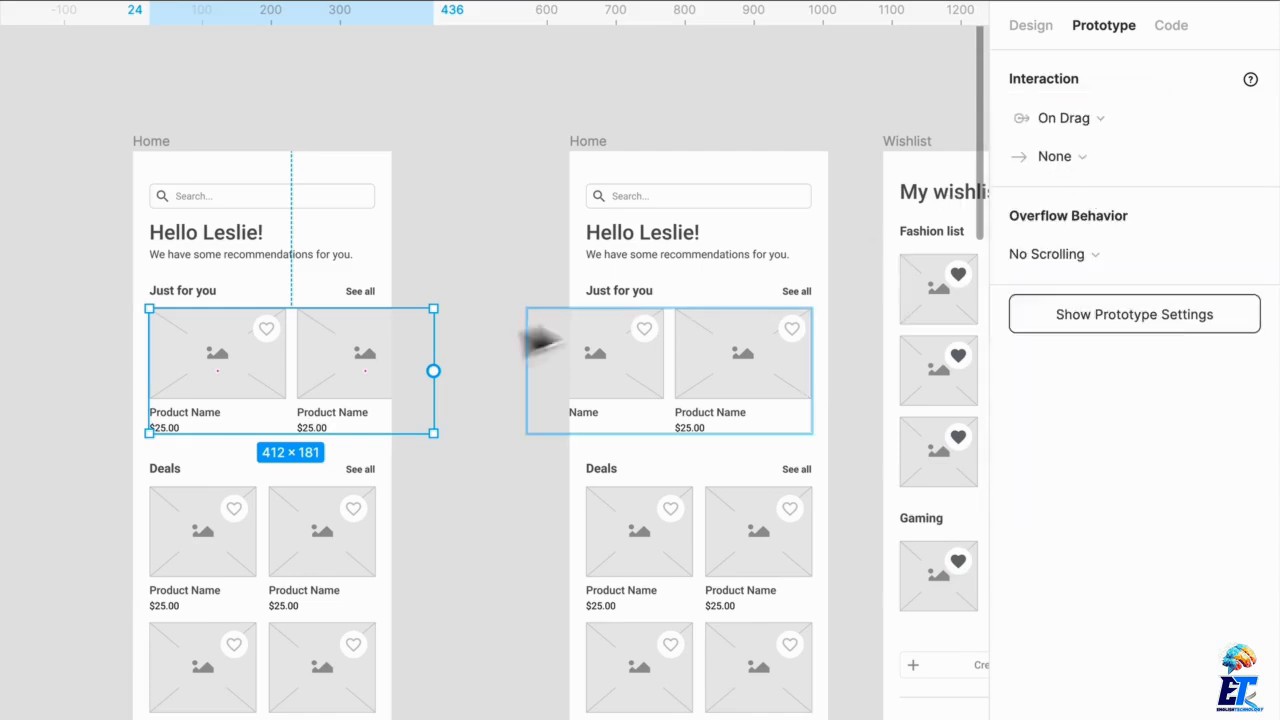
Connect Frame 1 in the first Home frame to the Home frame with the shifted cards, and preview dragging the cards
left_click_drag(433, 371, 655, 368)
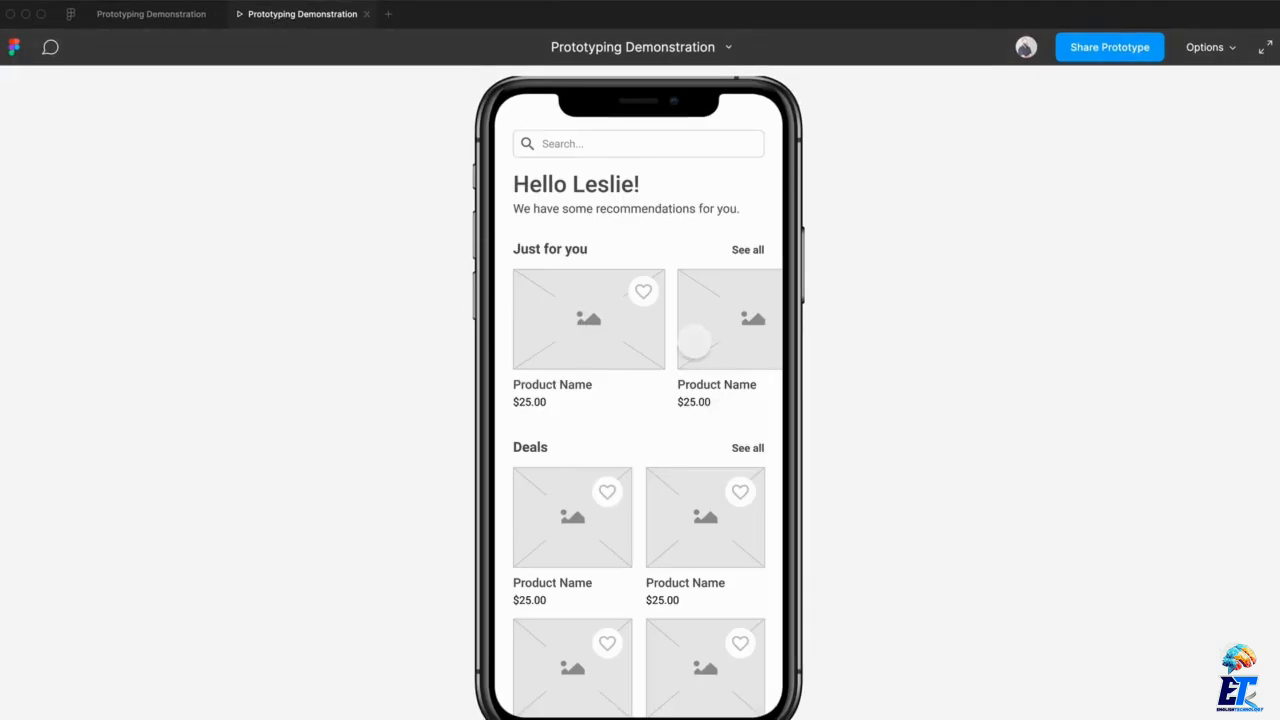
mouse_move(695, 341)
left_mouse_down()
mouse_move(603, 340)
mouse_move(726, 337)
mouse_move(686, 343)
left_mouse_up()
left_click_drag(686, 343, 727, 335)
left_click(140, 14)
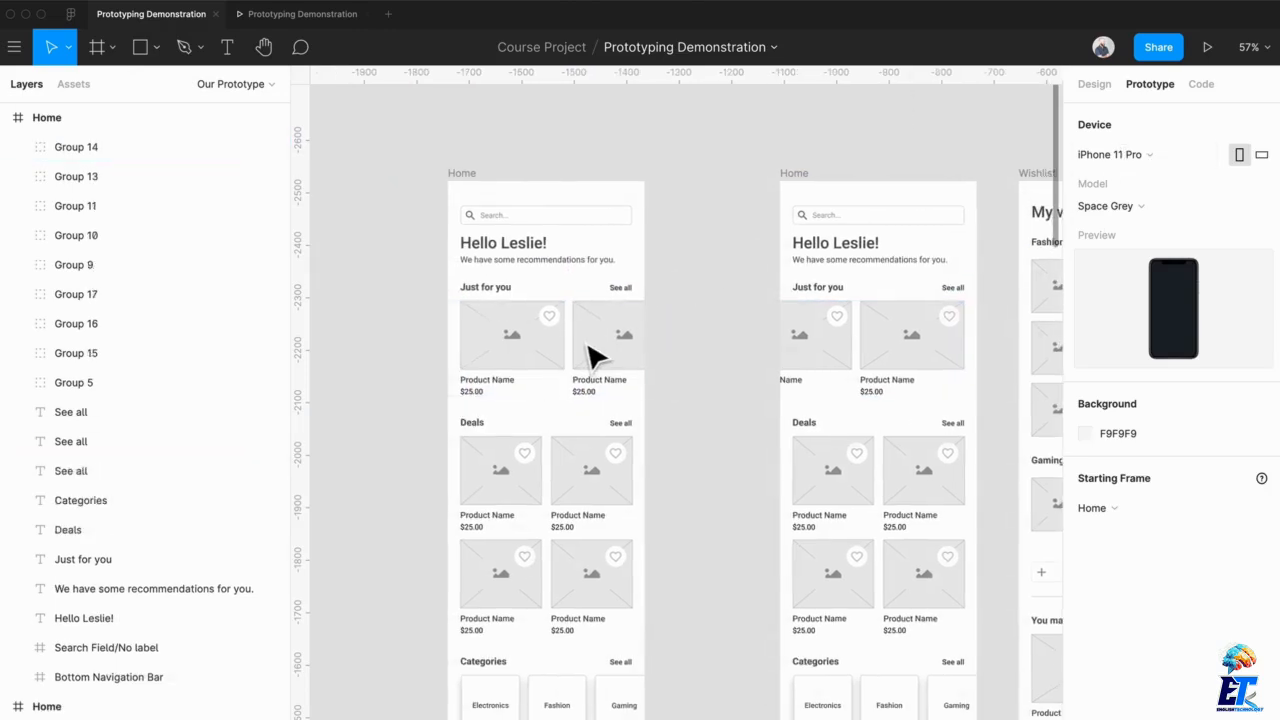
Ungroup Frame 1 in the first Home frame and delete the other Home frame with the shifted cards
left_click(615, 360)
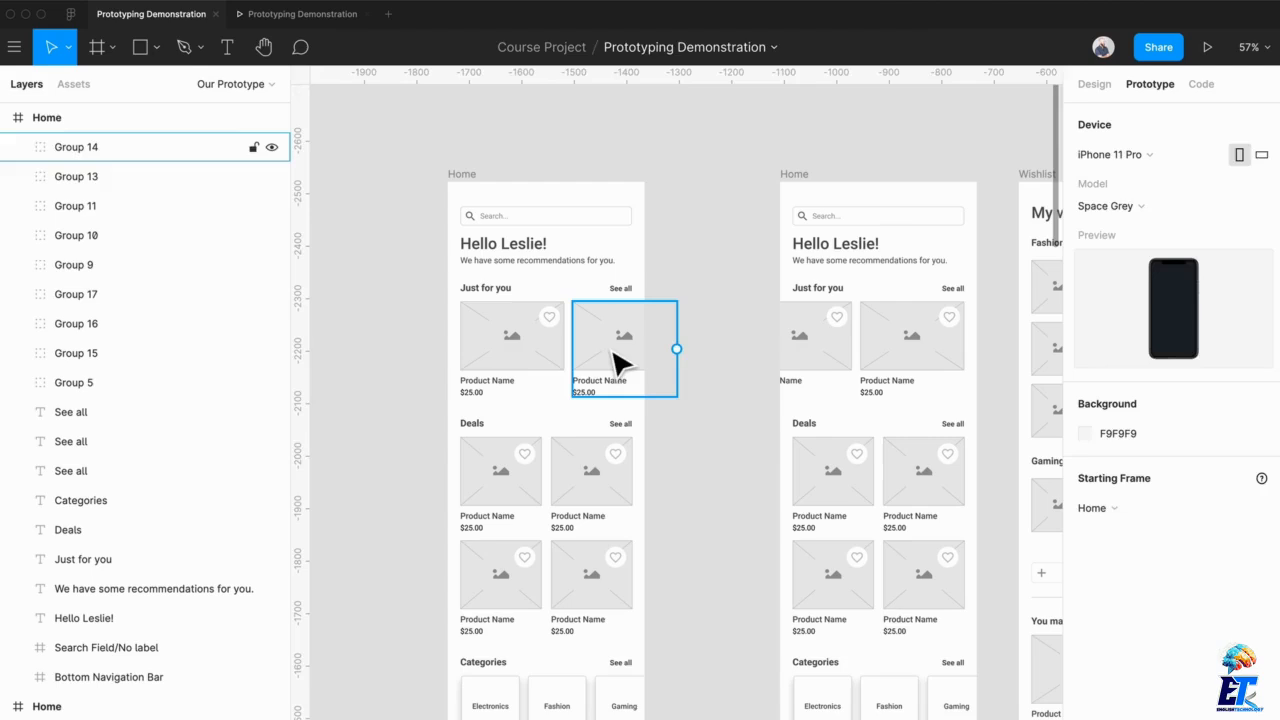
left_click(543, 366, "shift")
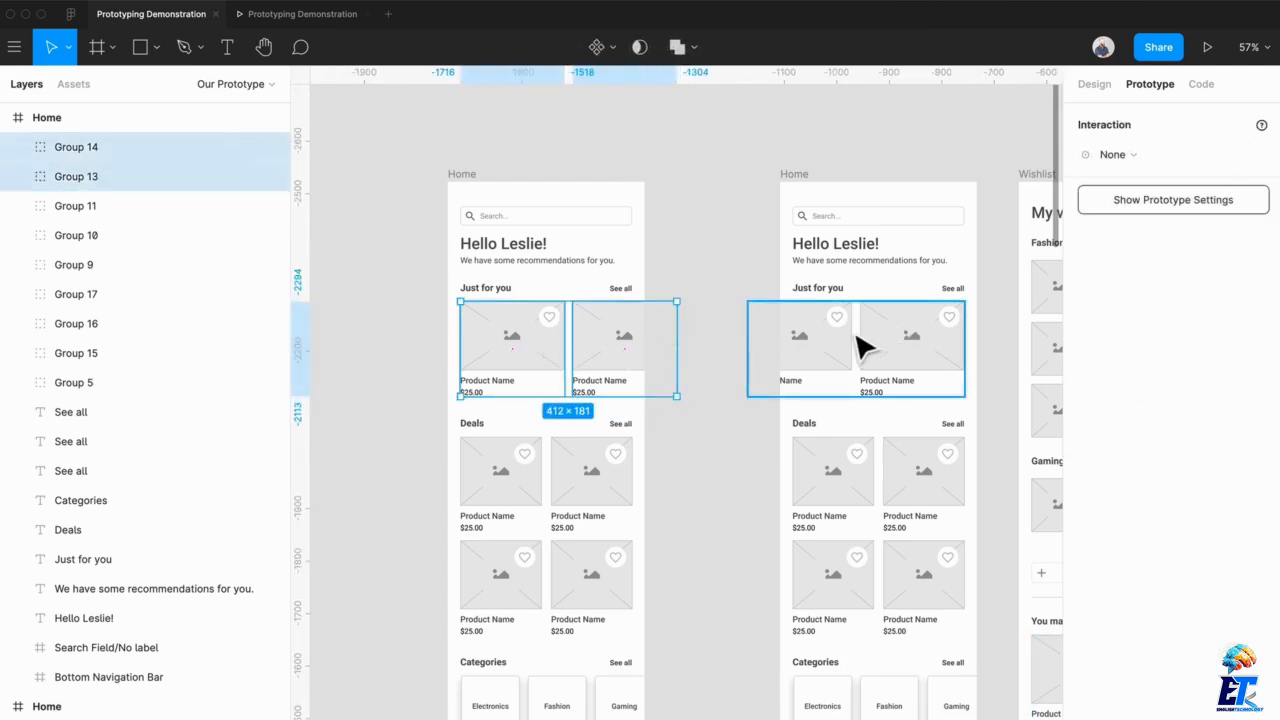
left_click(815, 193)
key("Delete")
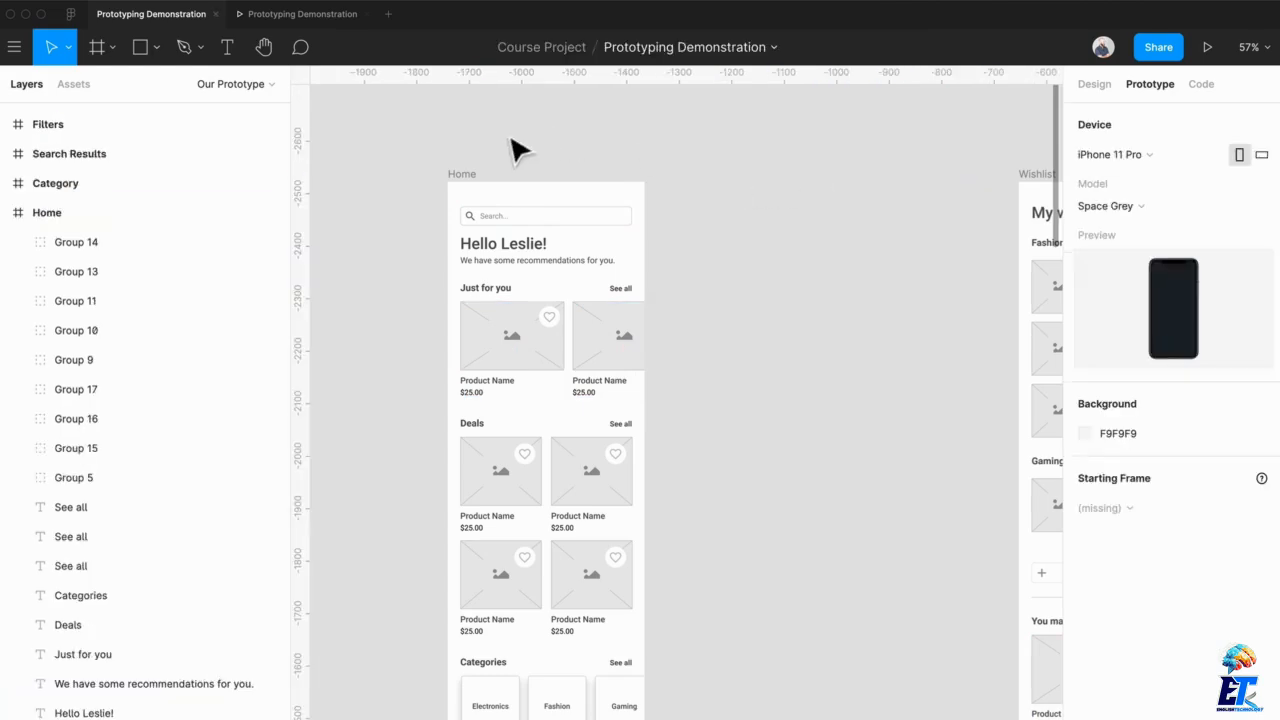
Duplicate the remaining Home frame beside itself
left_click(461, 180)
key("ctrl+d")
scroll(650, 310, "up", 3)
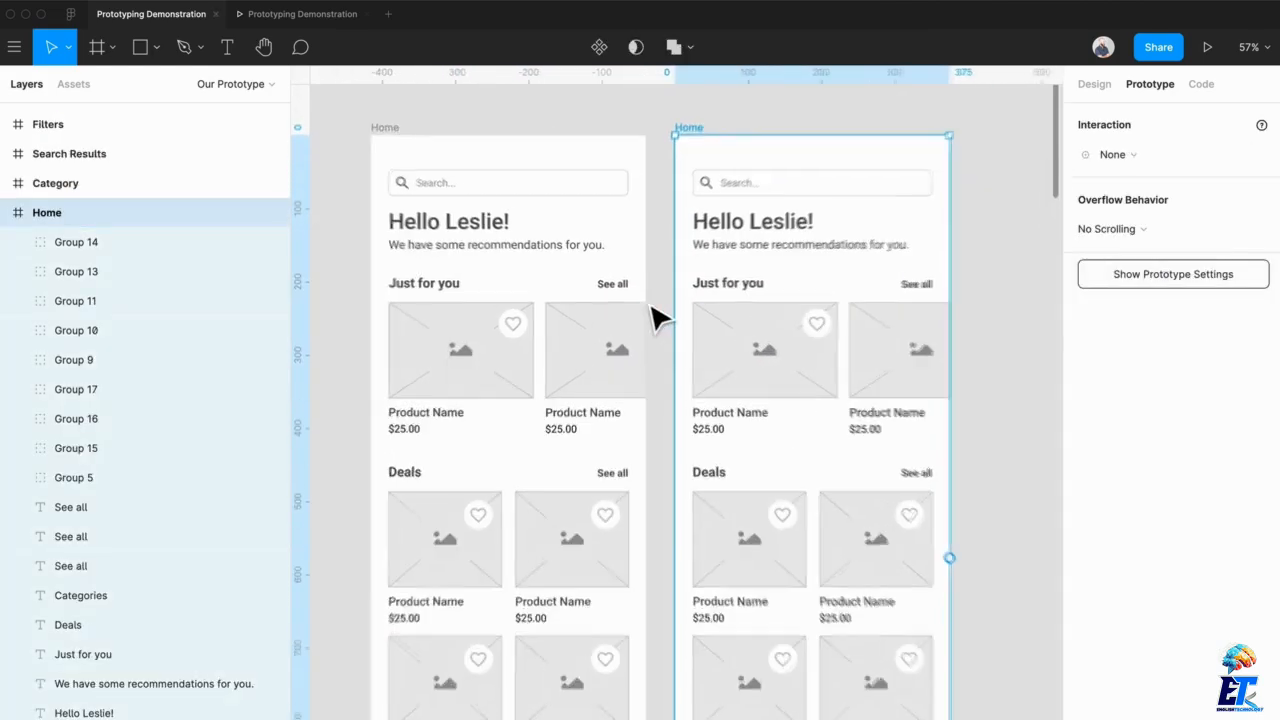
Make the Hover Overlay layer visible in the heart icon of the duplicated Home frame's first Just for you card
double_click(826, 333)
double_click(826, 332)
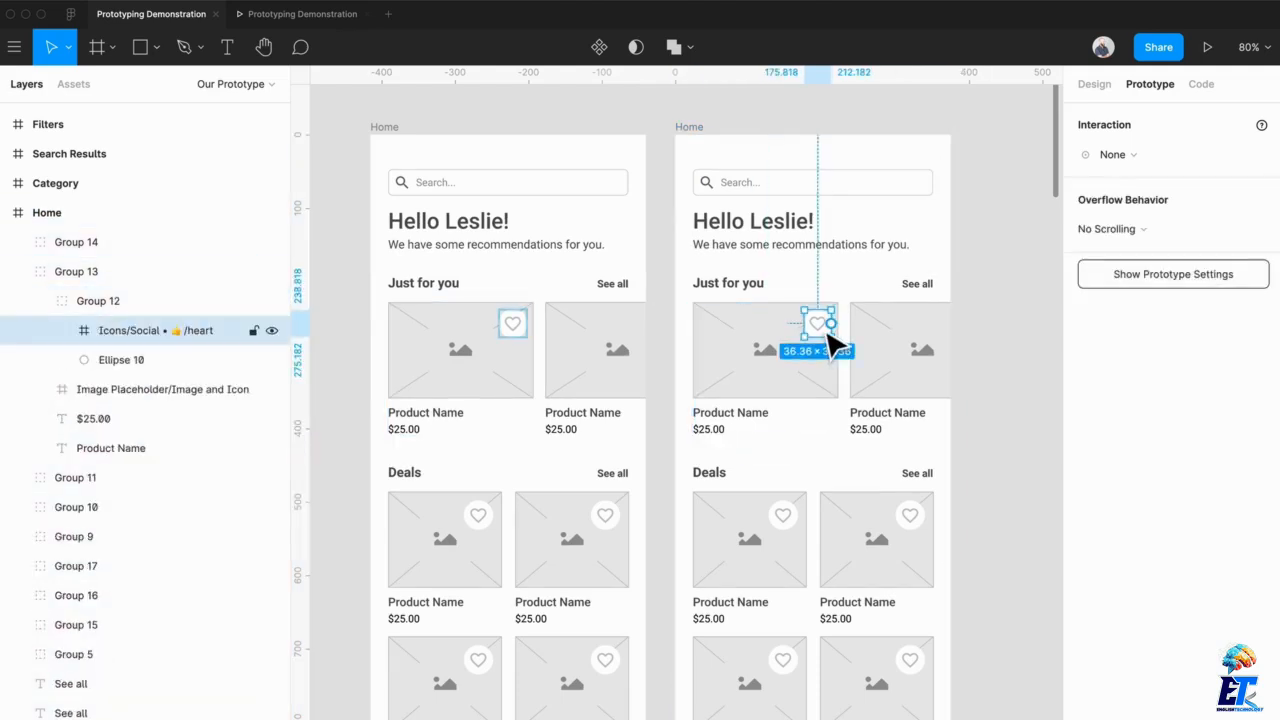
double_click(825, 331)
left_click(1094, 85)
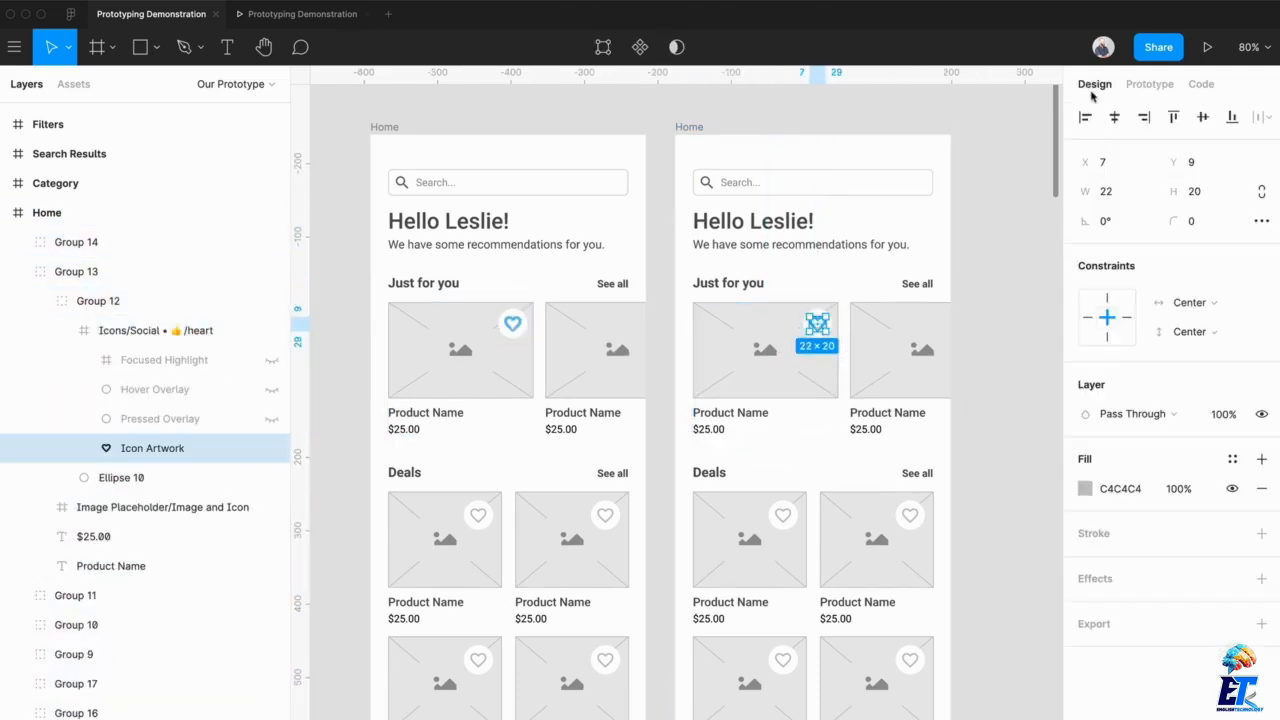
scroll(868, 323, "up", 5)
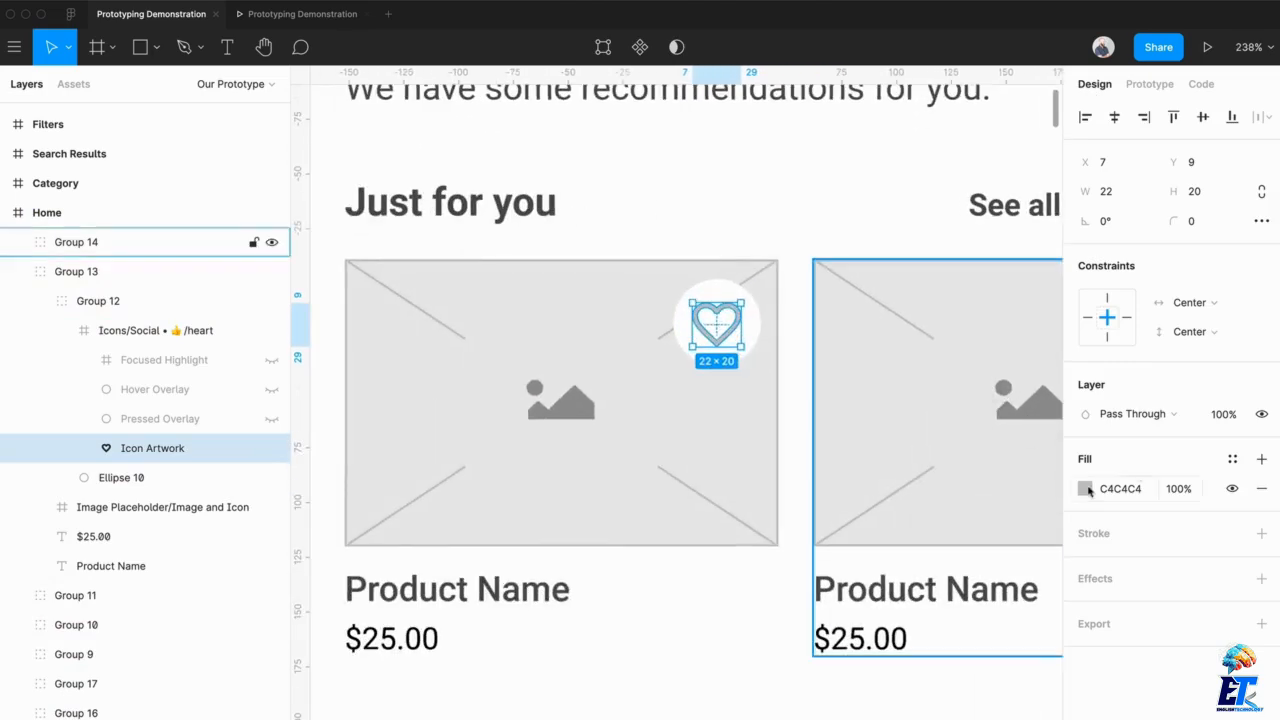
left_click(1086, 488)
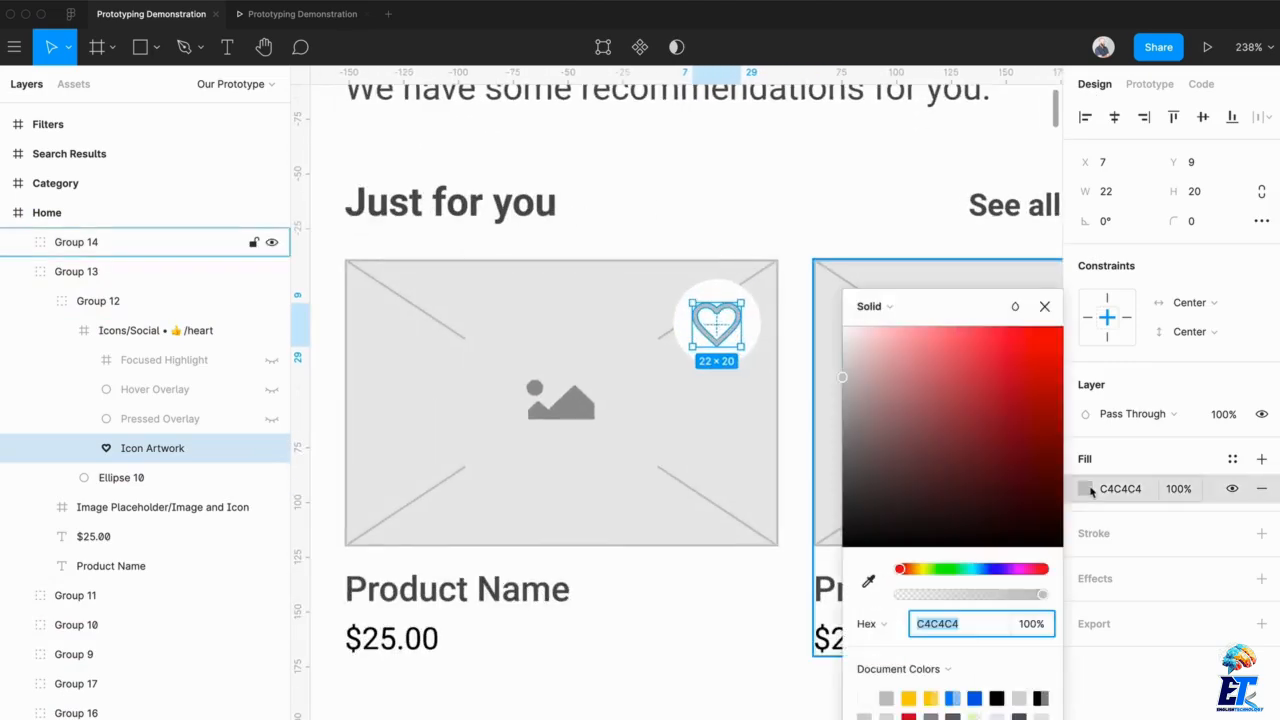
left_click(1091, 489)
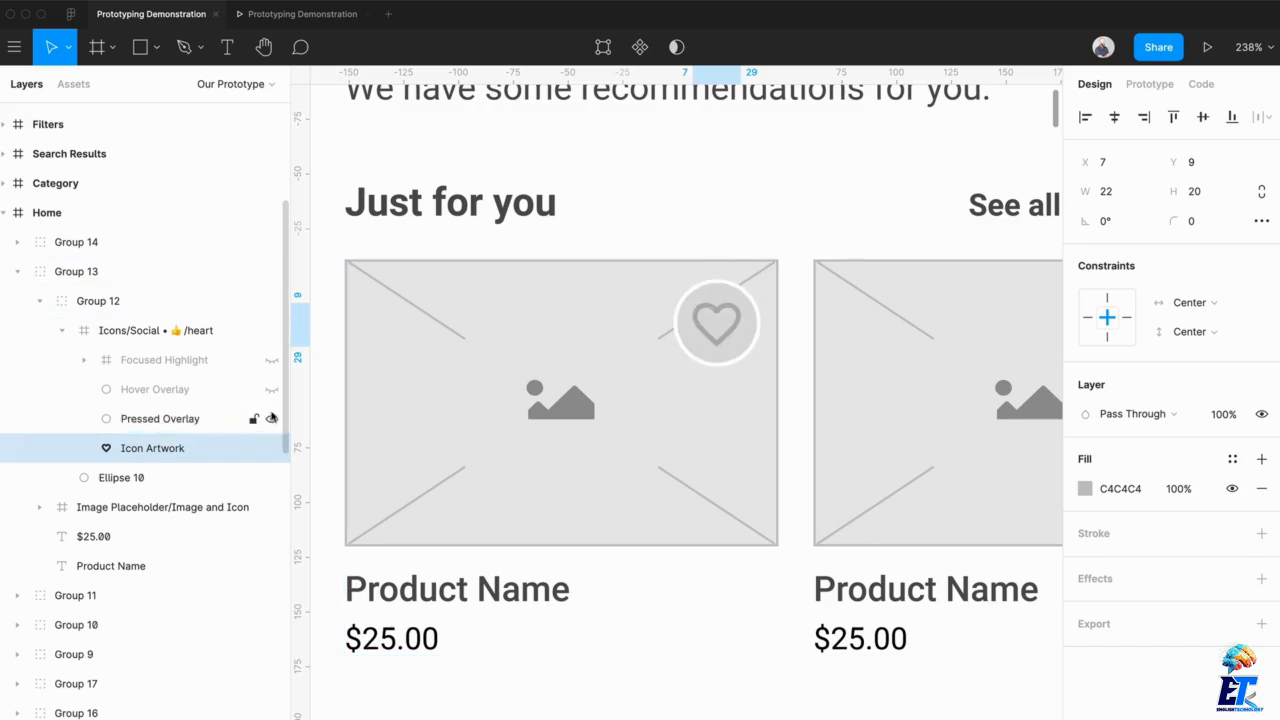
left_click(271, 389)
left_click(271, 419)
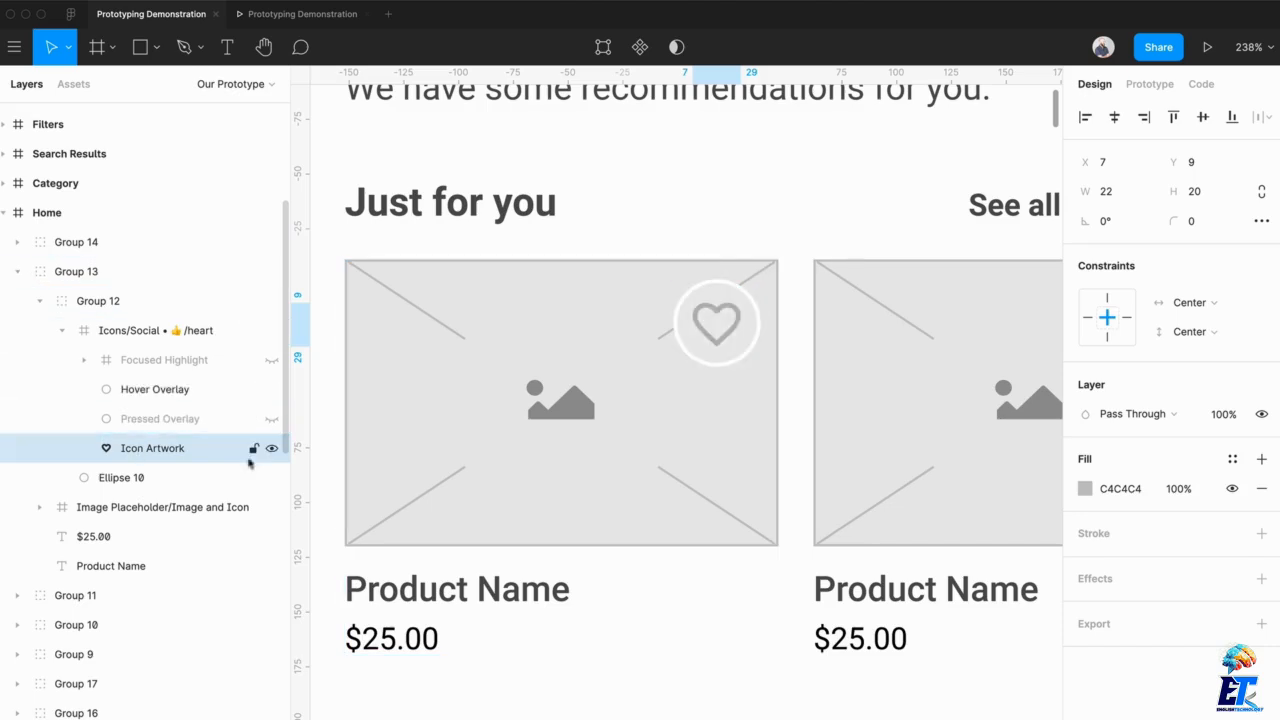
left_click(271, 450)
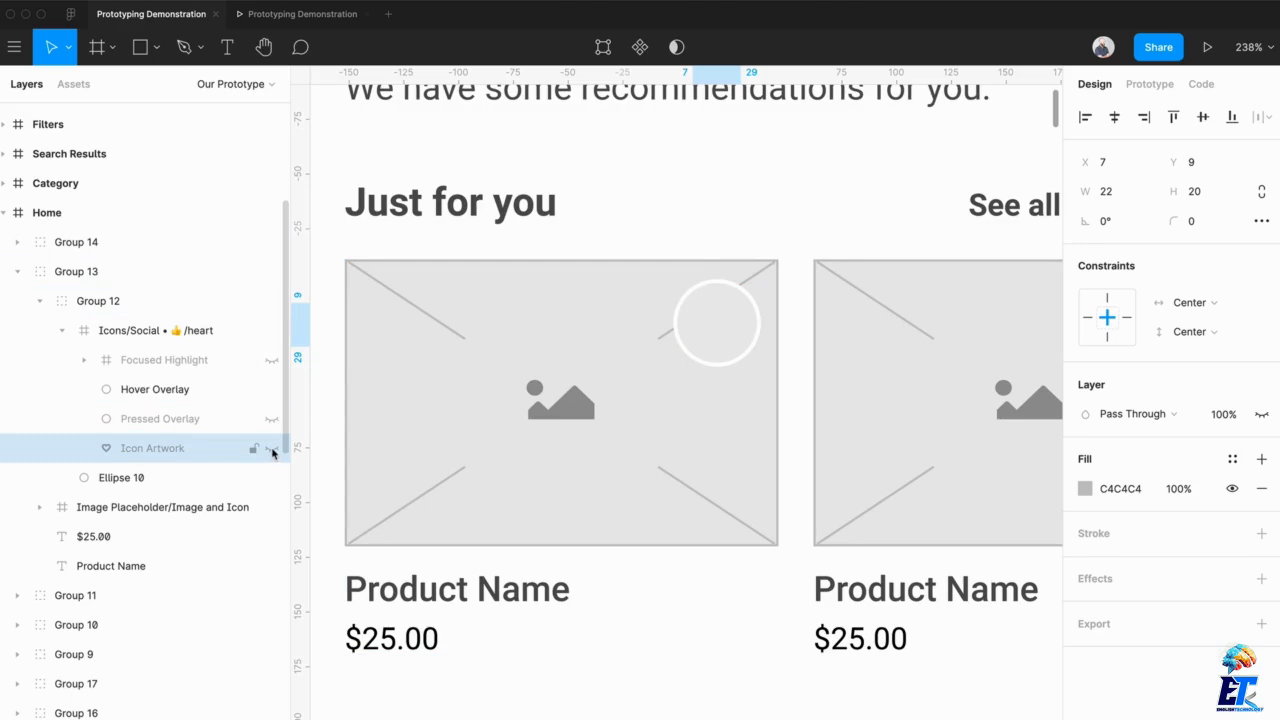
left_click(271, 450)
Link the heart group on the first Home frame's first Just for you card to the duplicated Home frame with a While Hovering interaction
scroll(368, 222, "down", 3)
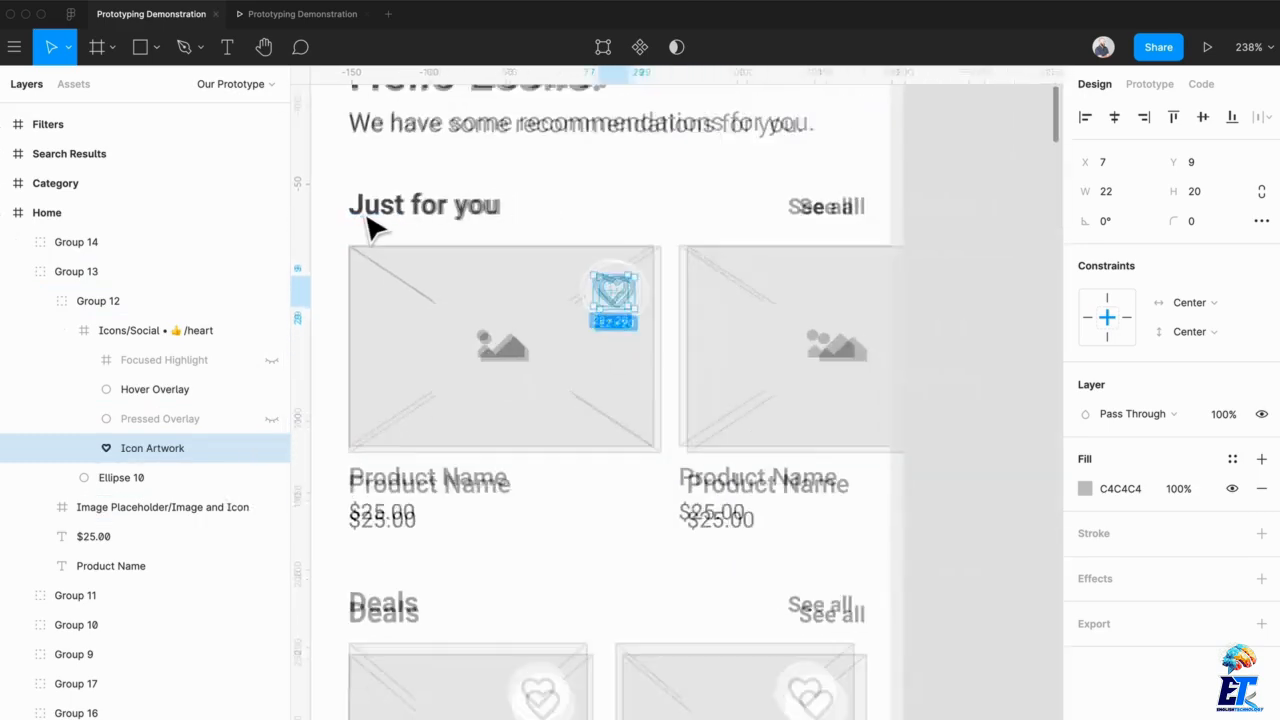
scroll(368, 217, "down", 4)
scroll(368, 217, "left", 4)
scroll(368, 217, "down", 1)
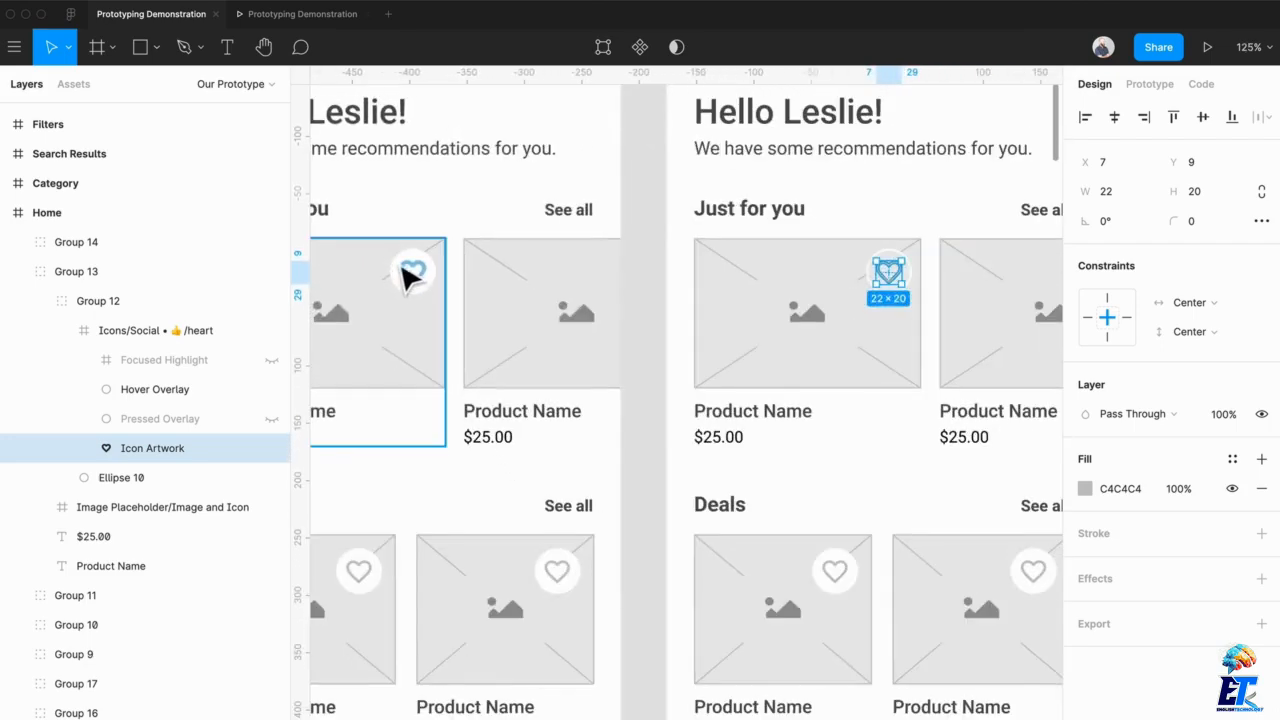
left_click(418, 284)
scroll(418, 284, "left", 3)
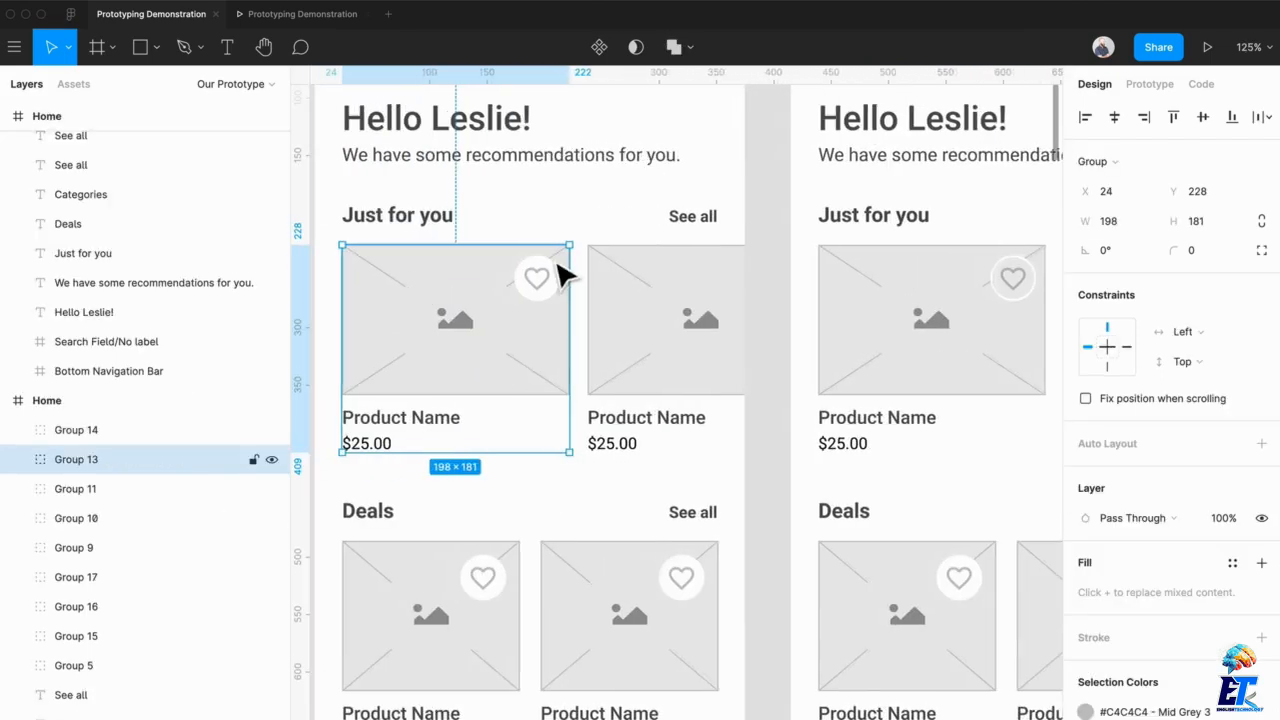
scroll(560, 275, "down", 2)
left_click(1150, 84)
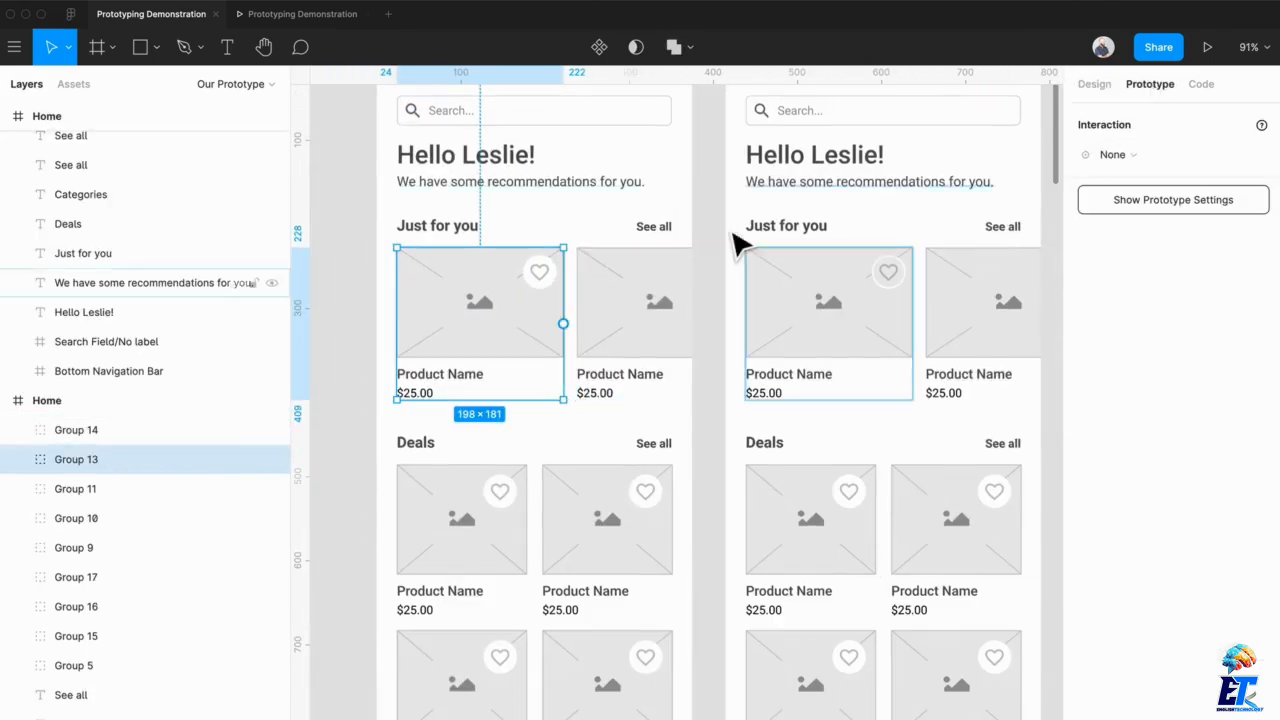
double_click(558, 287)
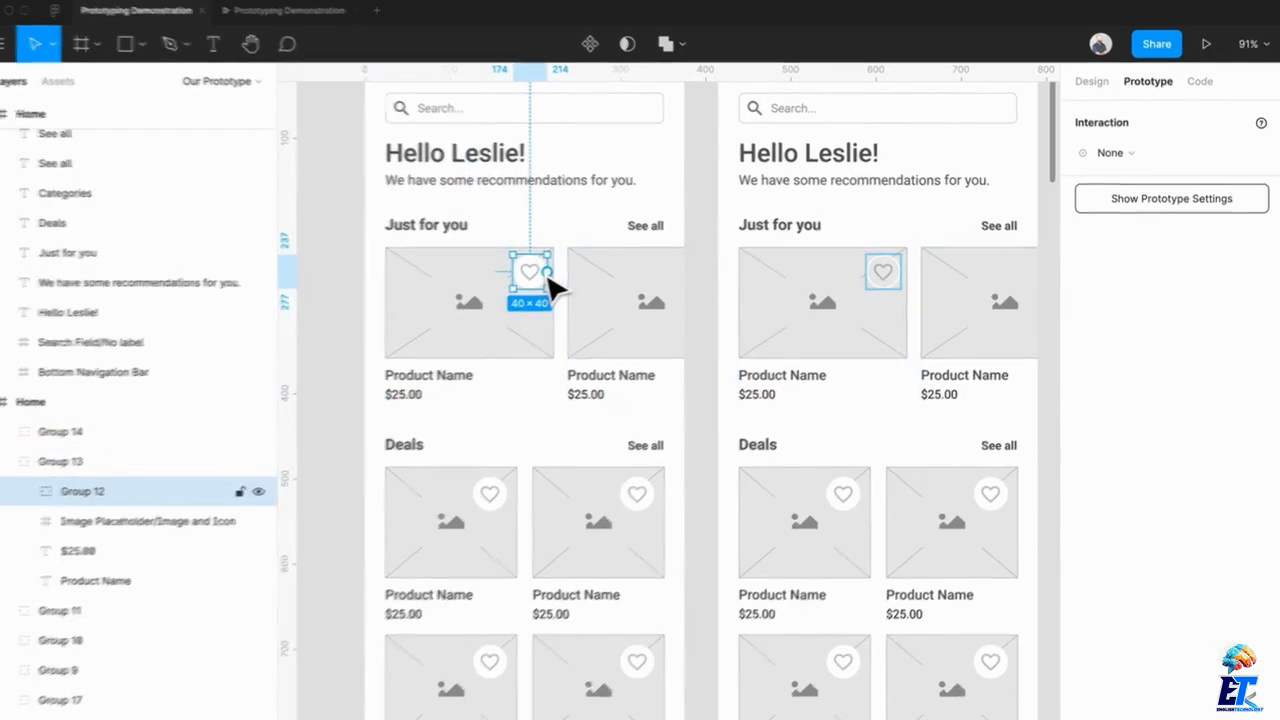
left_click(1122, 156)
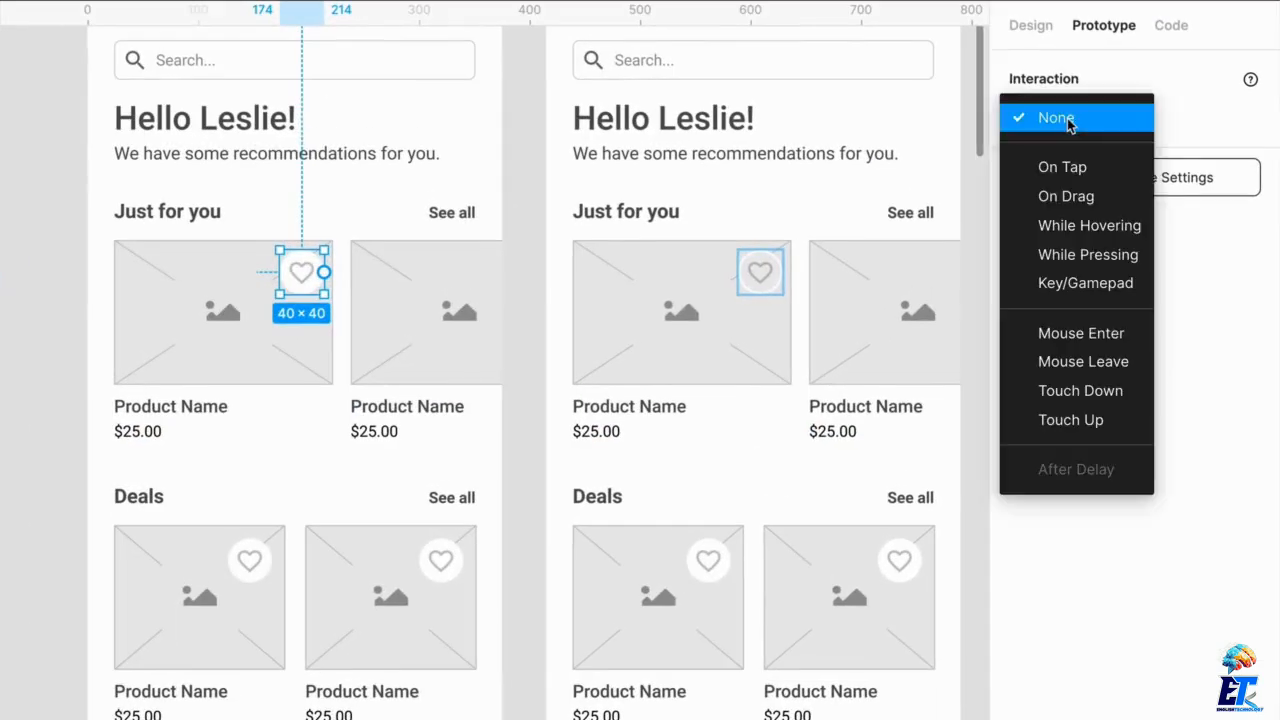
left_click(1090, 228)
left_click_drag(645, 303, 680, 306)
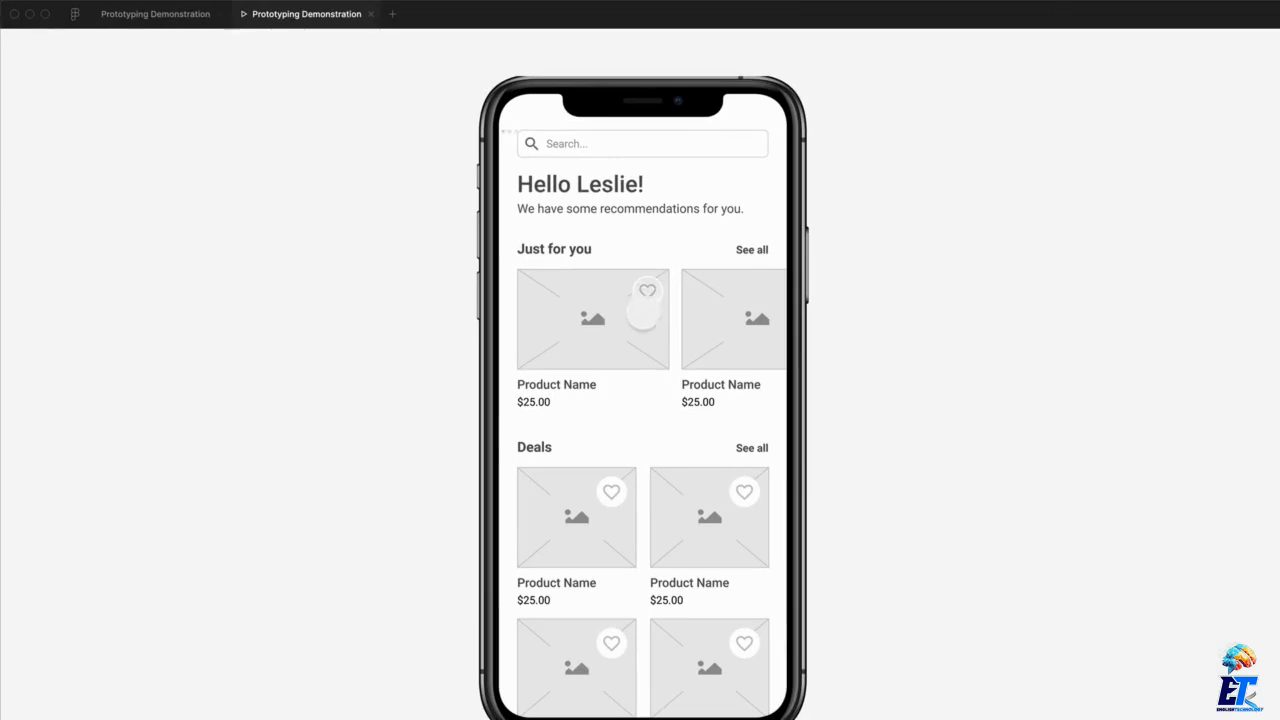
Return to the design file and replace the second Home frame with a fresh duplicate of the first
left_click(114, 18)
left_click(727, 240)
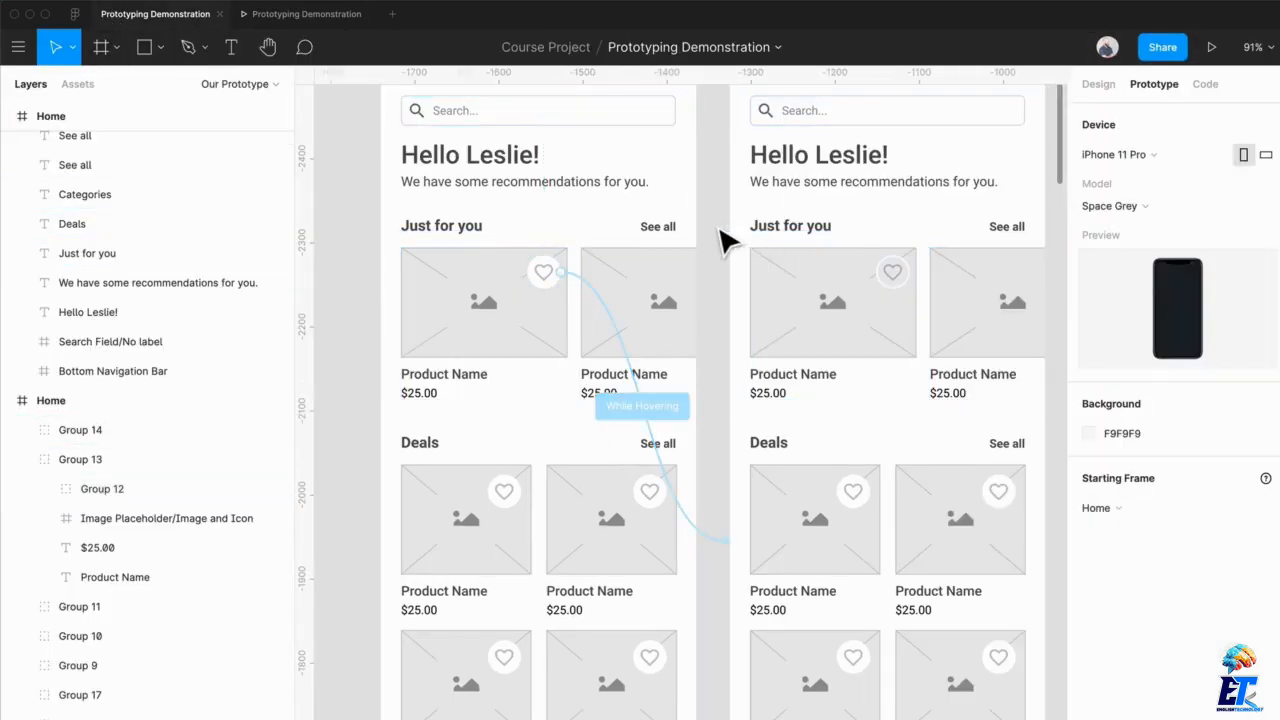
scroll(727, 240, "down", 2)
scroll(725, 240, "down", 5)
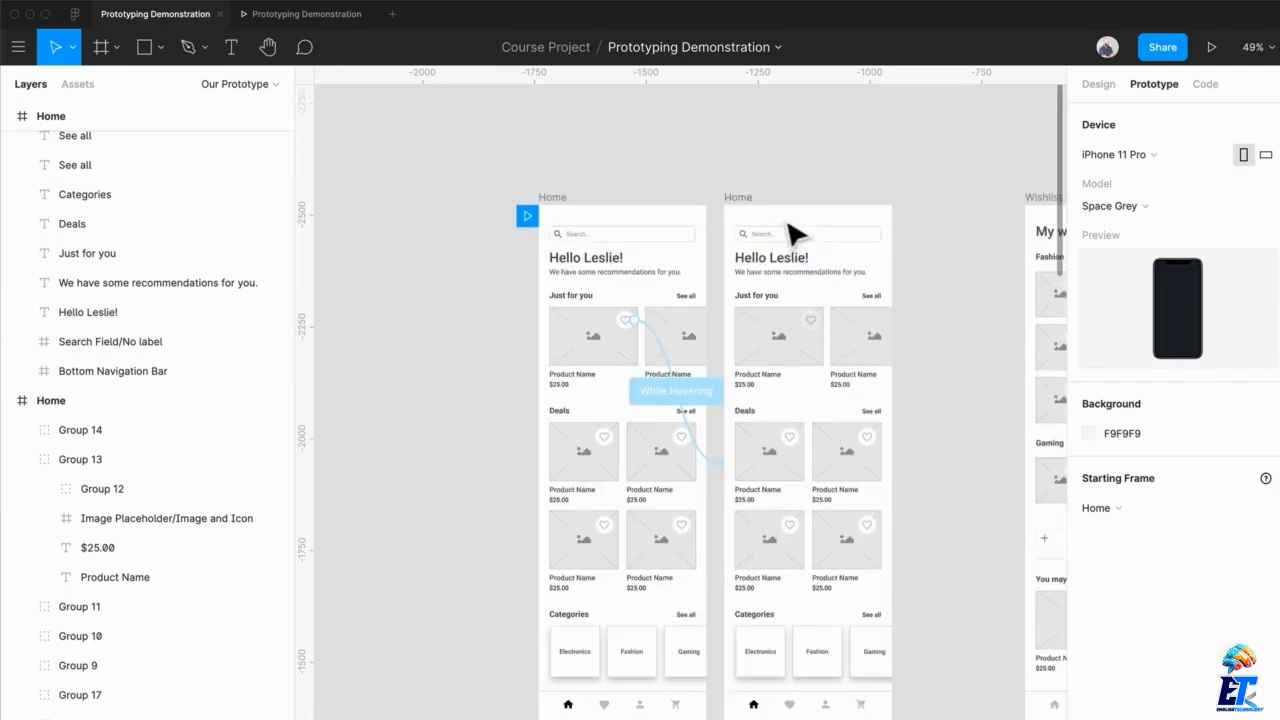
left_click(766, 214)
key("Delete")
left_click(558, 212)
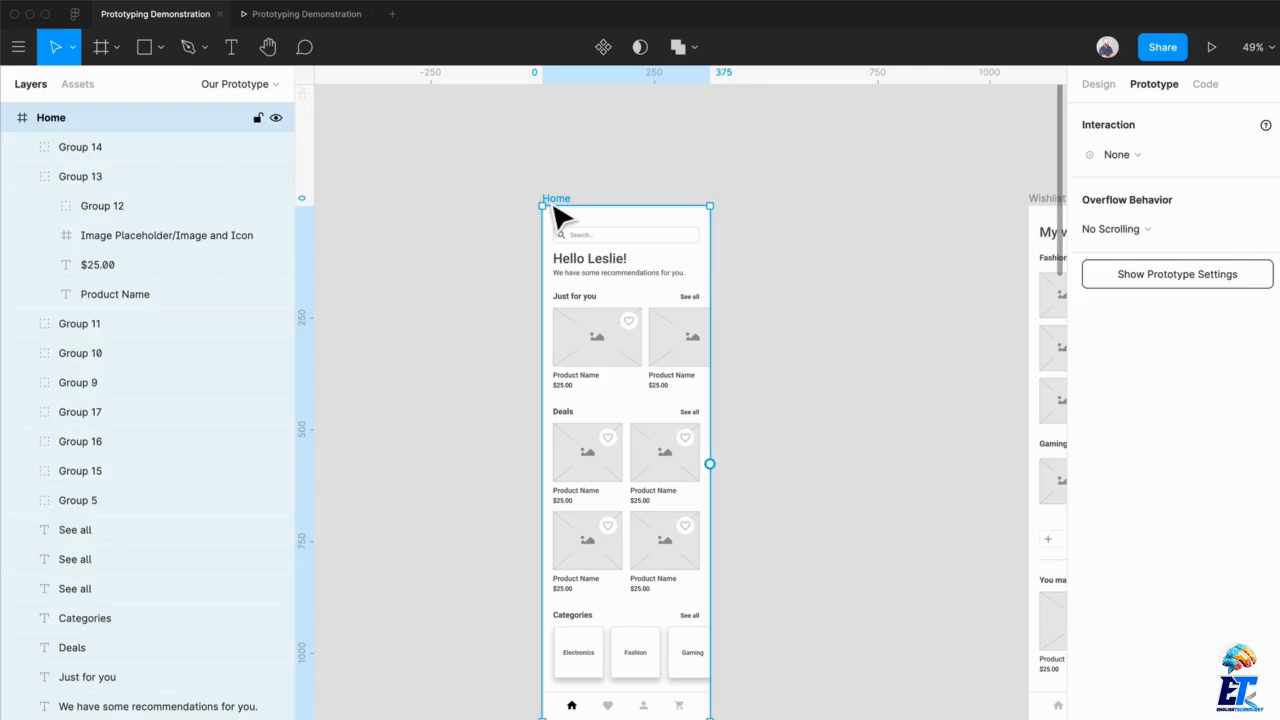
key("ctrl+d")
left_click(745, 168)
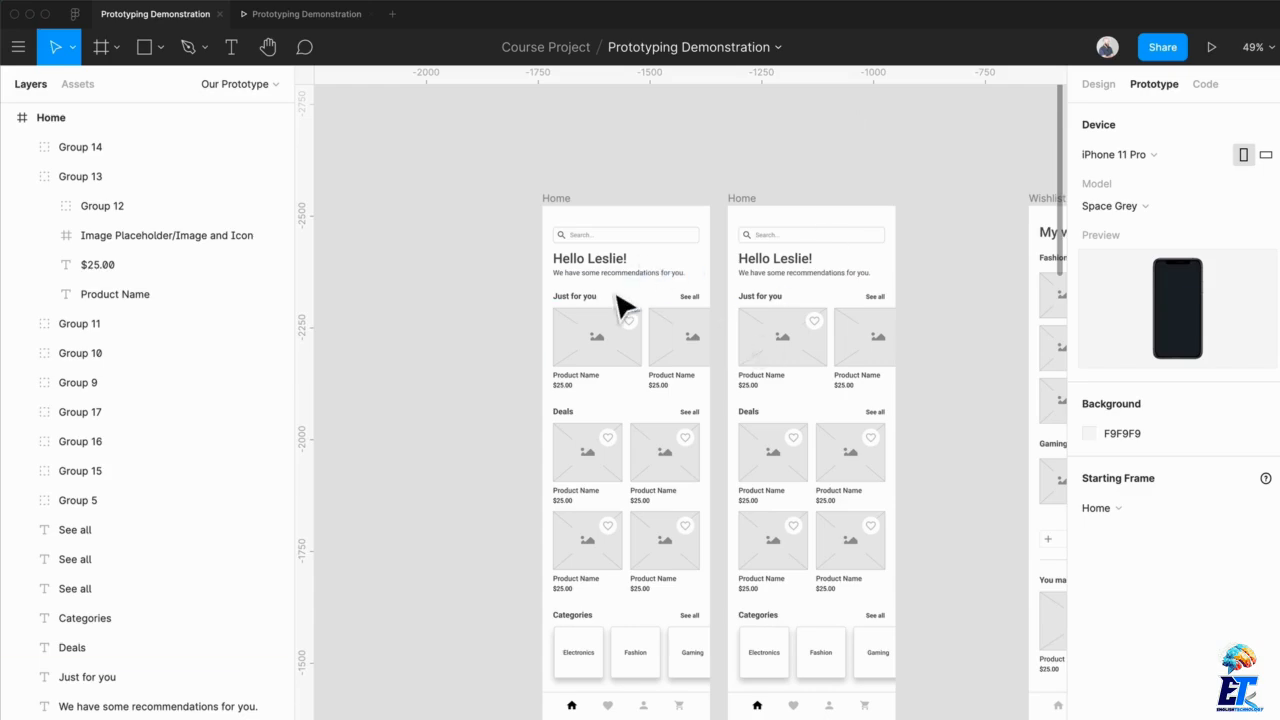
Detach the #C4C4C4 Mid Grey style from the image placeholder on the duplicated Home frame's first Just for you card and set that color to 000000
scroll(617, 306, "up", 5)
double_click(907, 356)
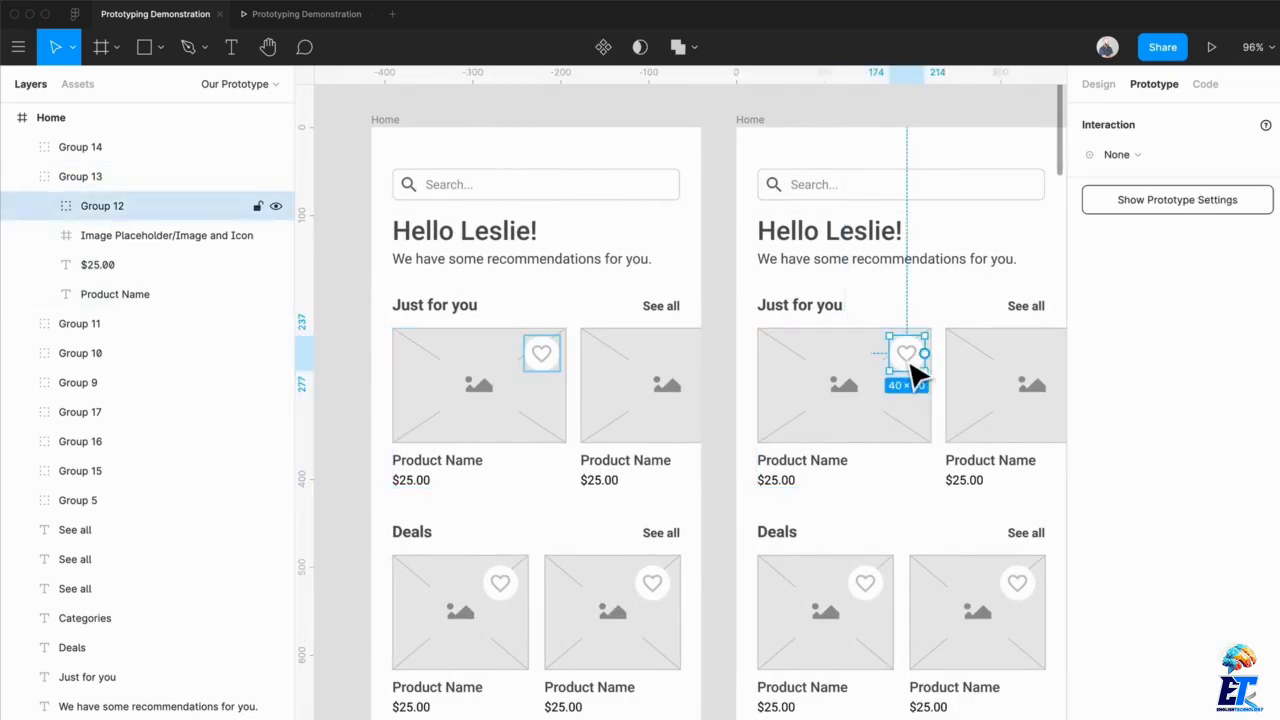
left_click(829, 400)
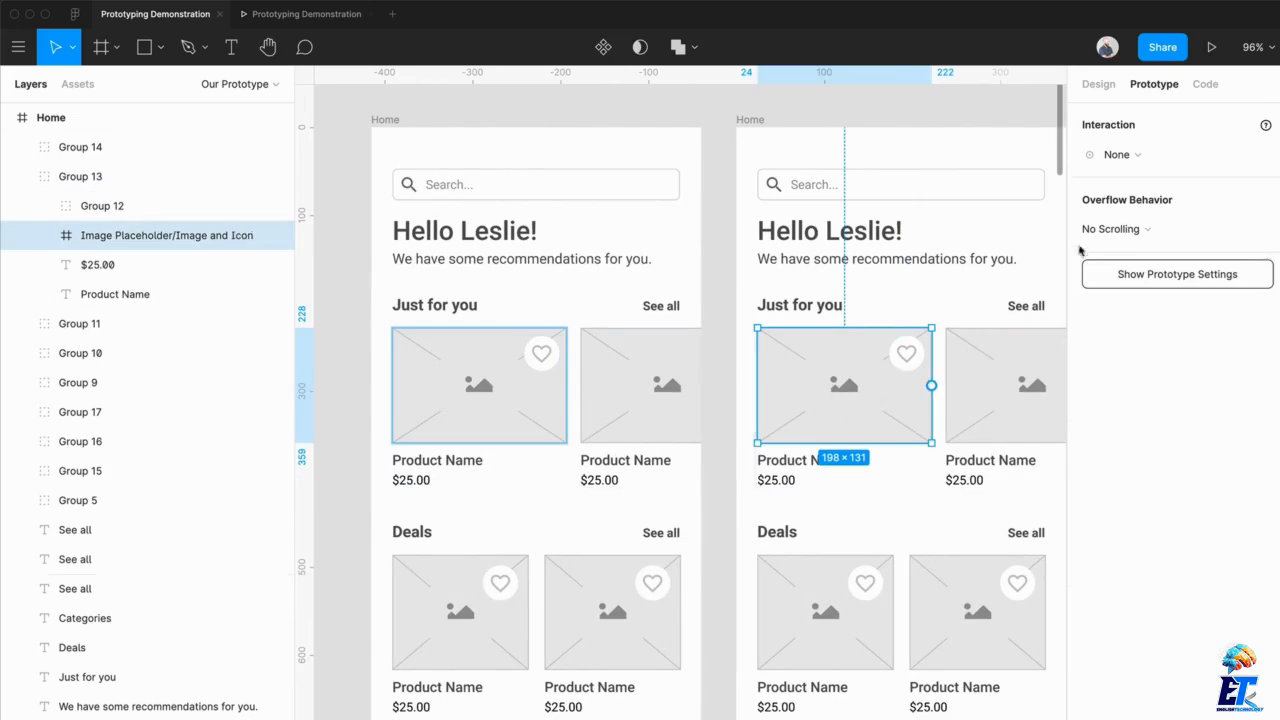
left_click(1098, 84)
scroll(1160, 600, "down", 2)
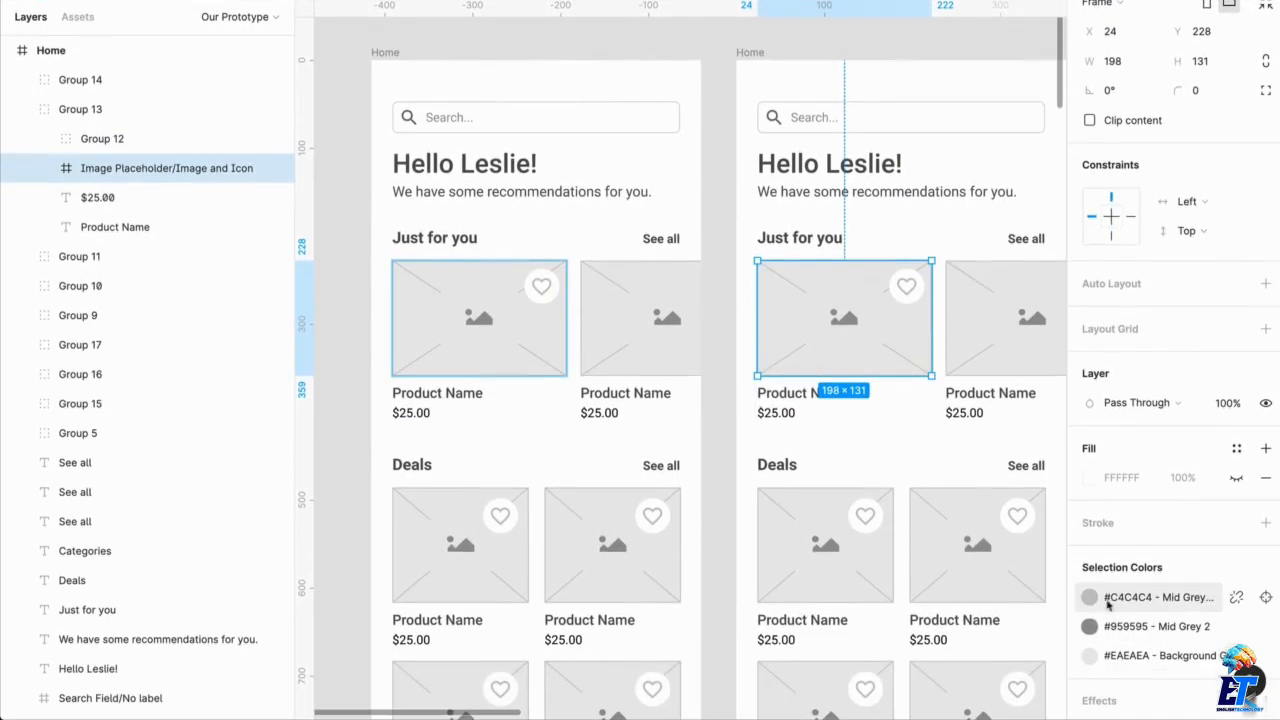
left_click(1091, 598)
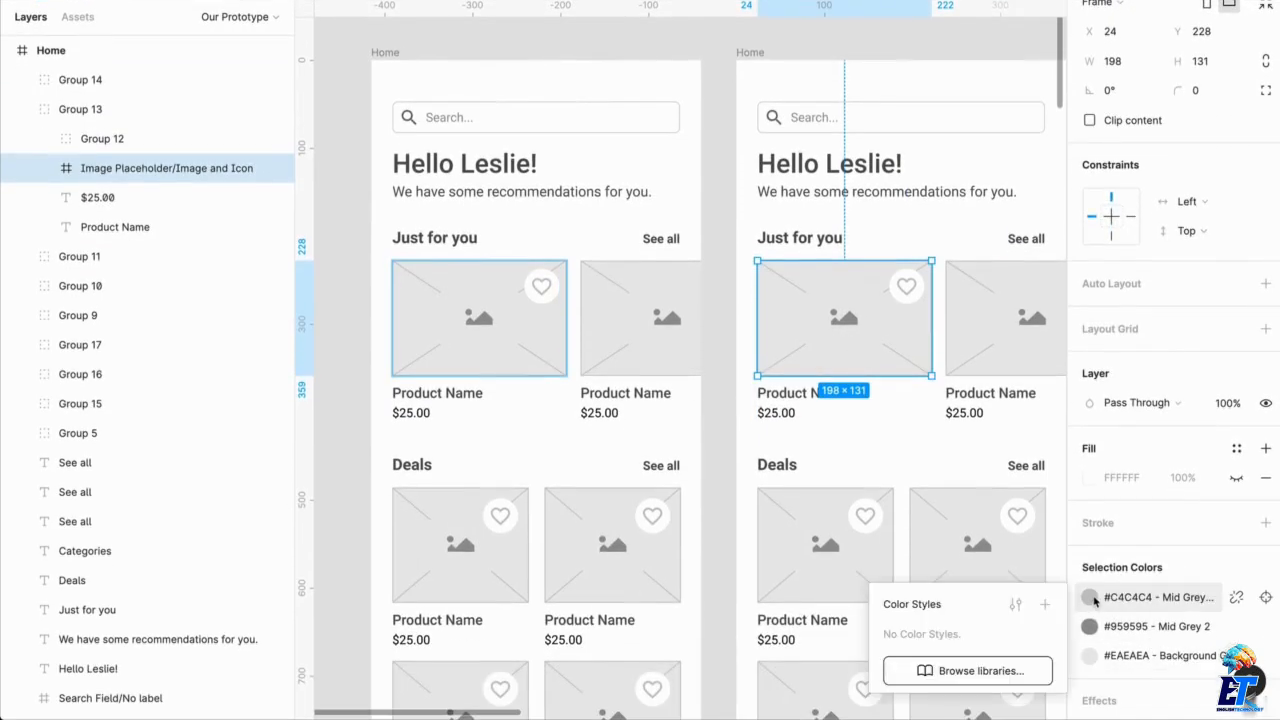
left_click(1236, 597)
left_click(1089, 656)
left_click_drag(967, 403, 846, 525)
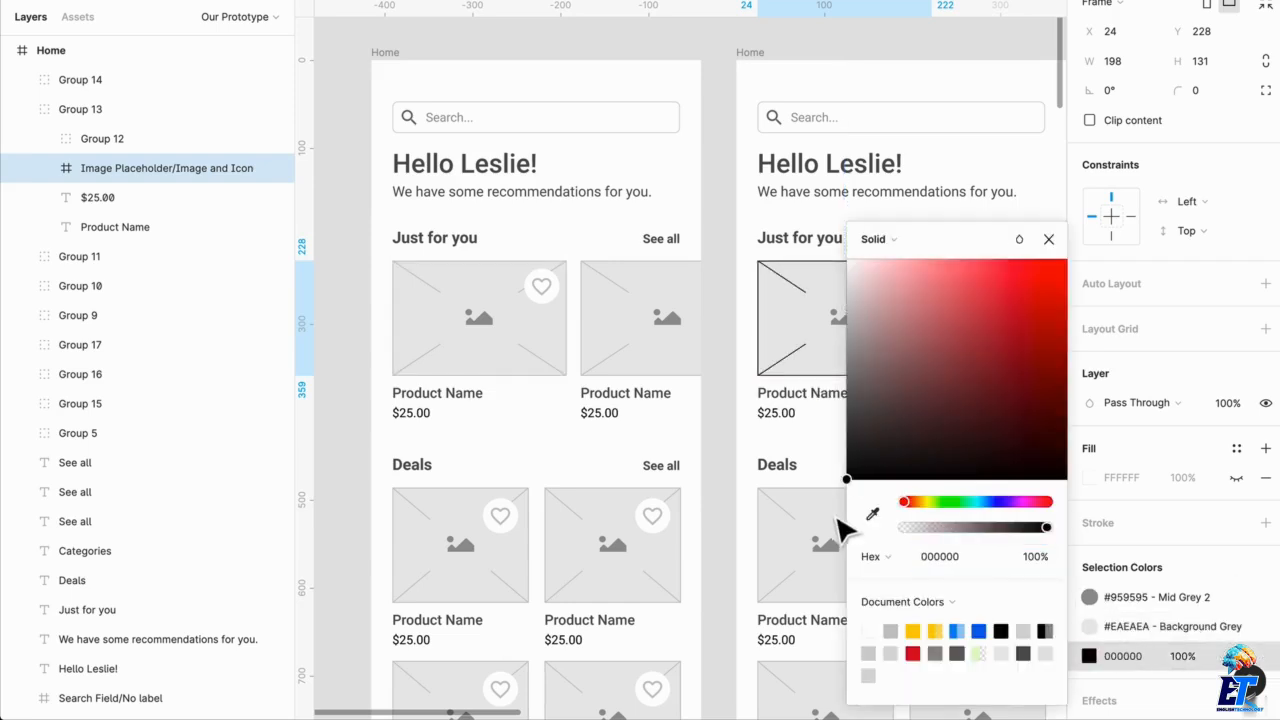
left_click(722, 365)
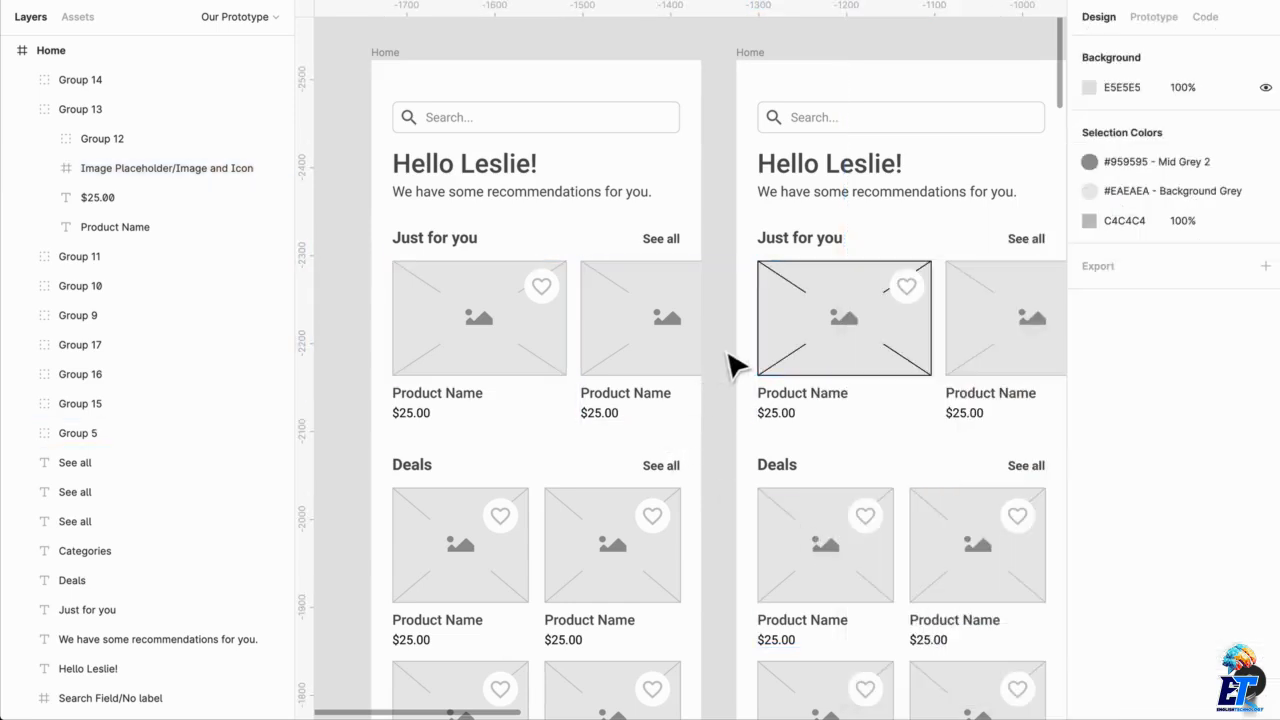
Link the first Home frame's first Just for you card to the duplicated Home frame with a While Pressing interaction, and preview it
left_click(486, 343)
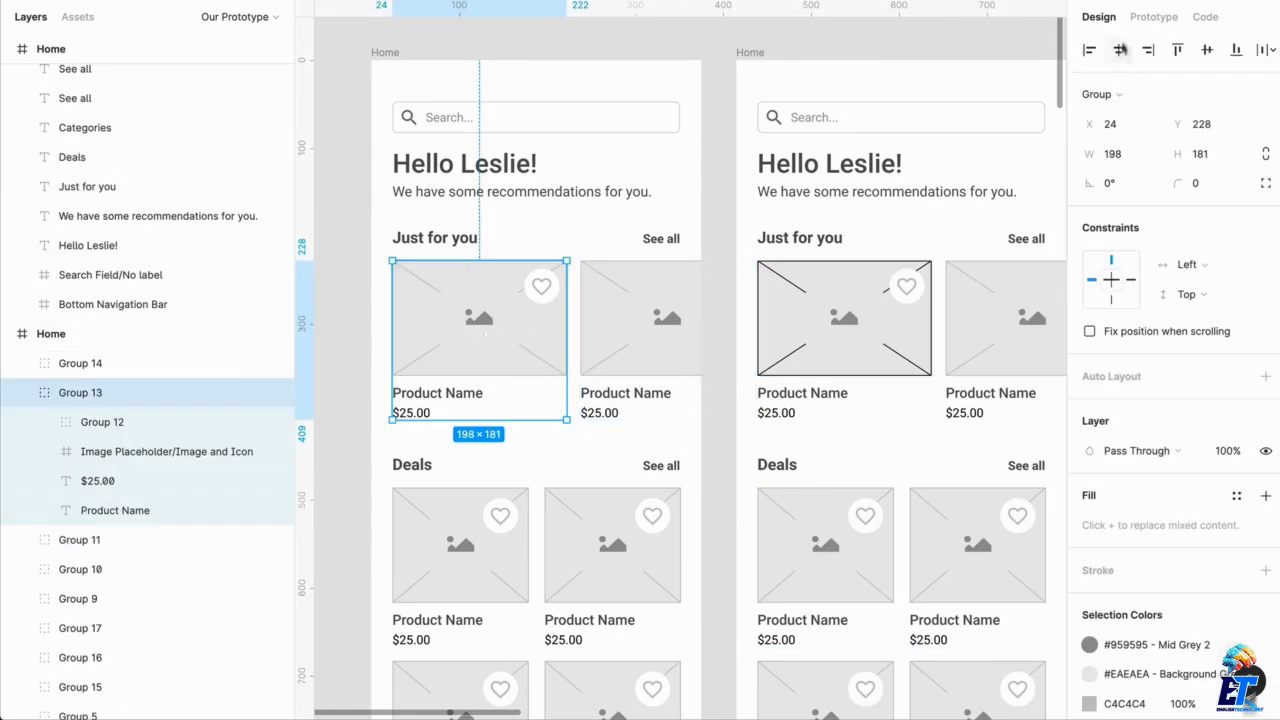
left_click(1153, 17)
left_click(1115, 88)
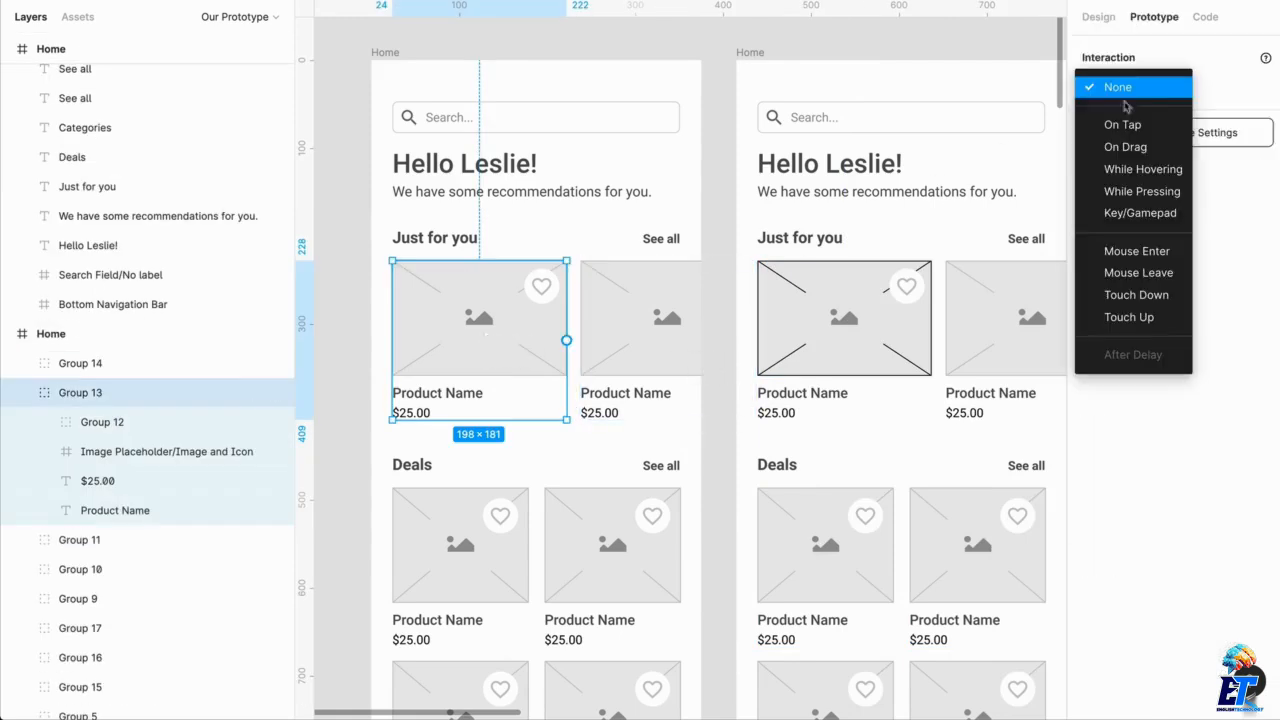
left_click(1142, 191)
left_click_drag(566, 341, 790, 365)
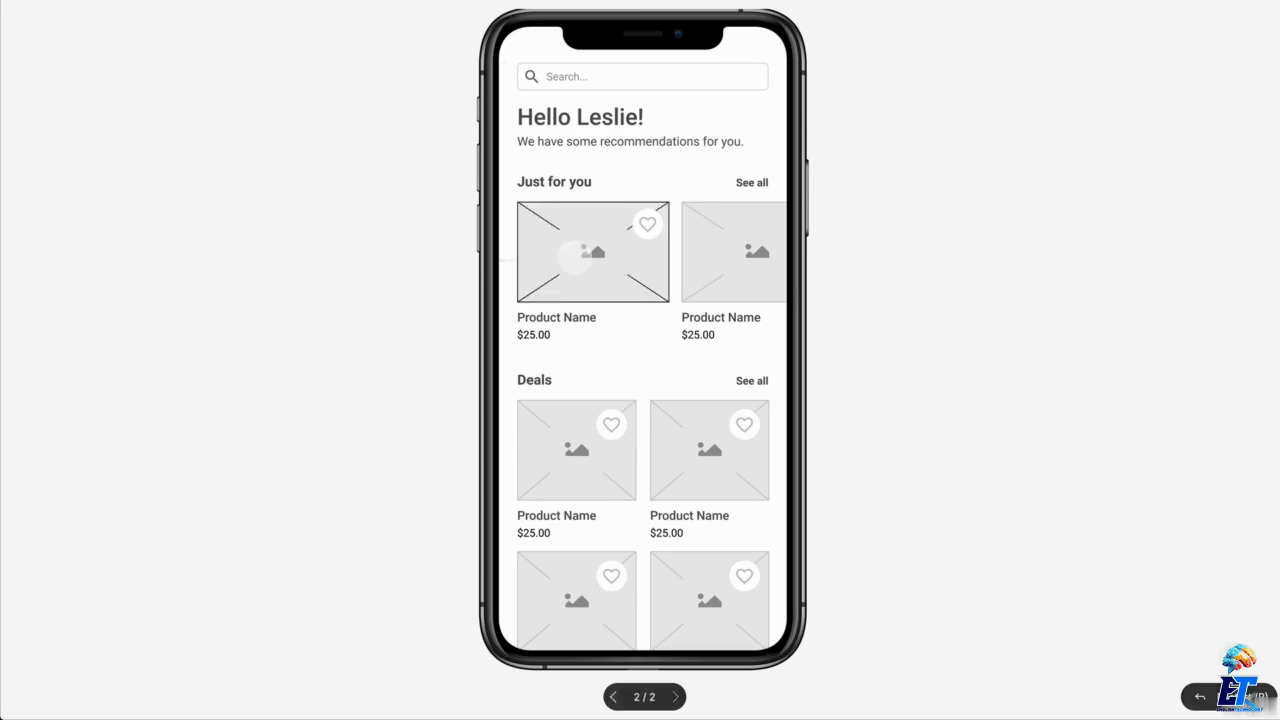
left_click(575, 275)
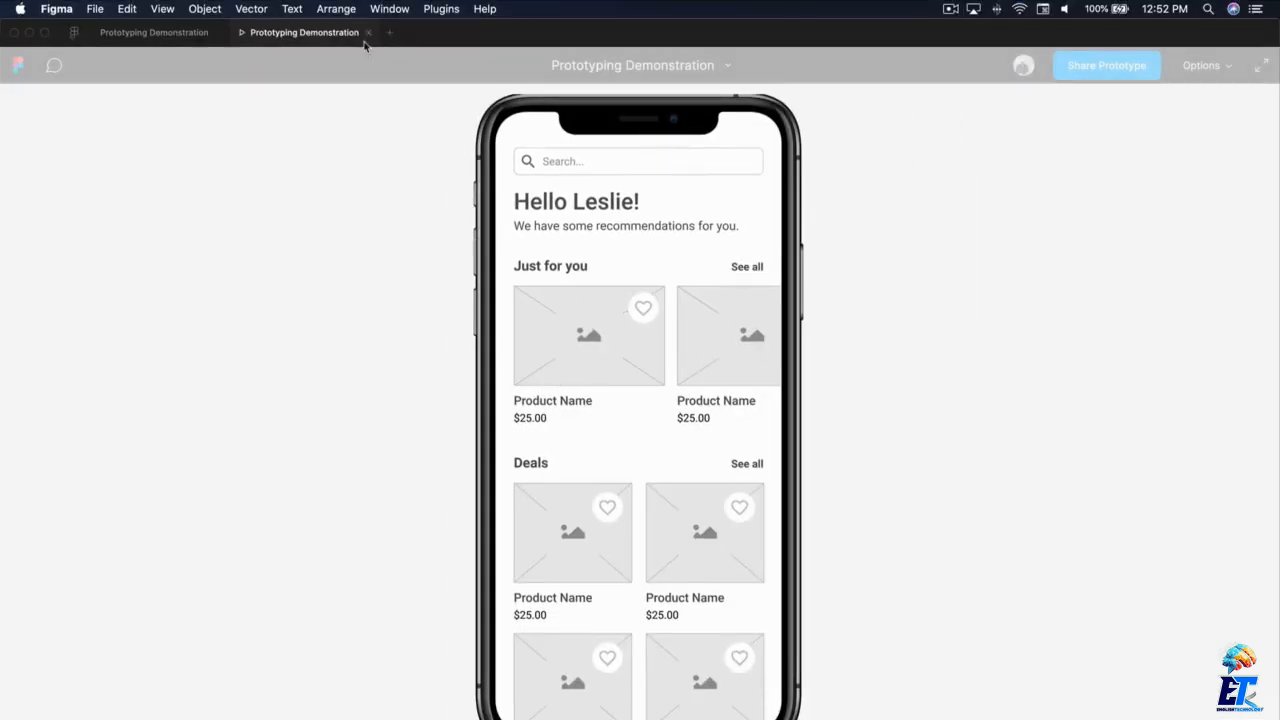
left_click(156, 32)
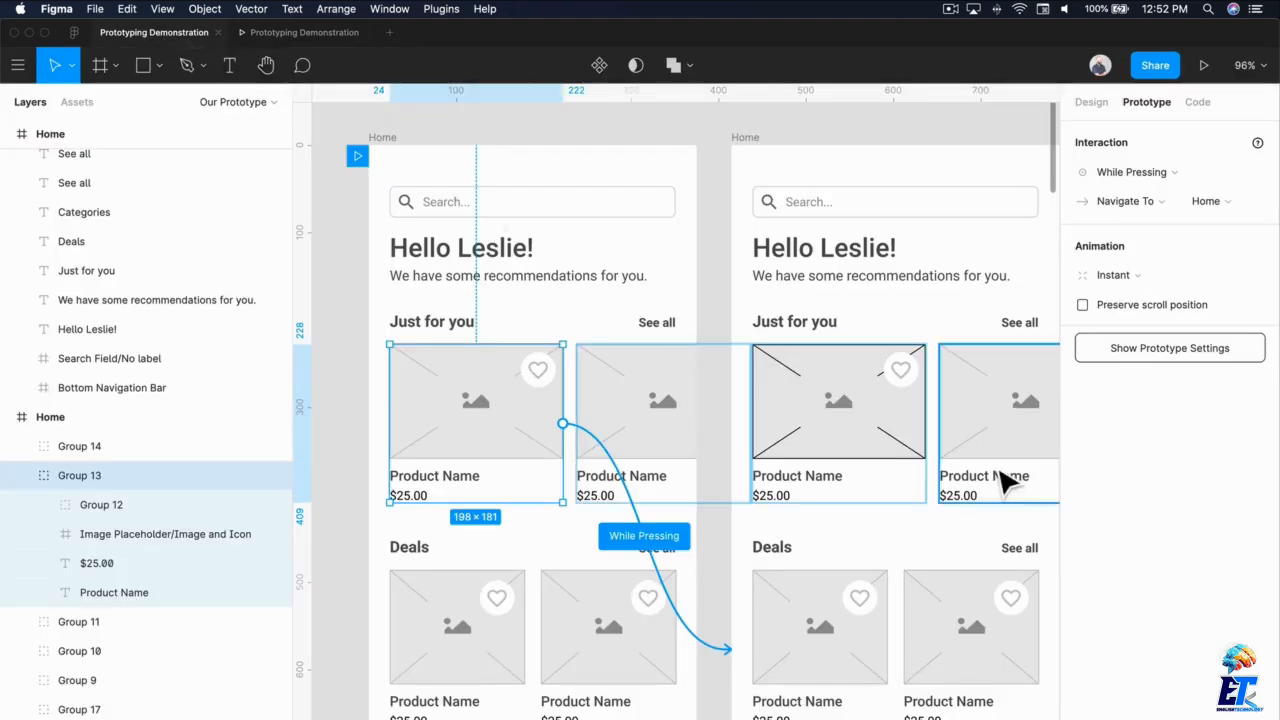
Replace the second Home frame with a fresh duplicate of the first Home frame
left_click(757, 155)
left_click(757, 150)
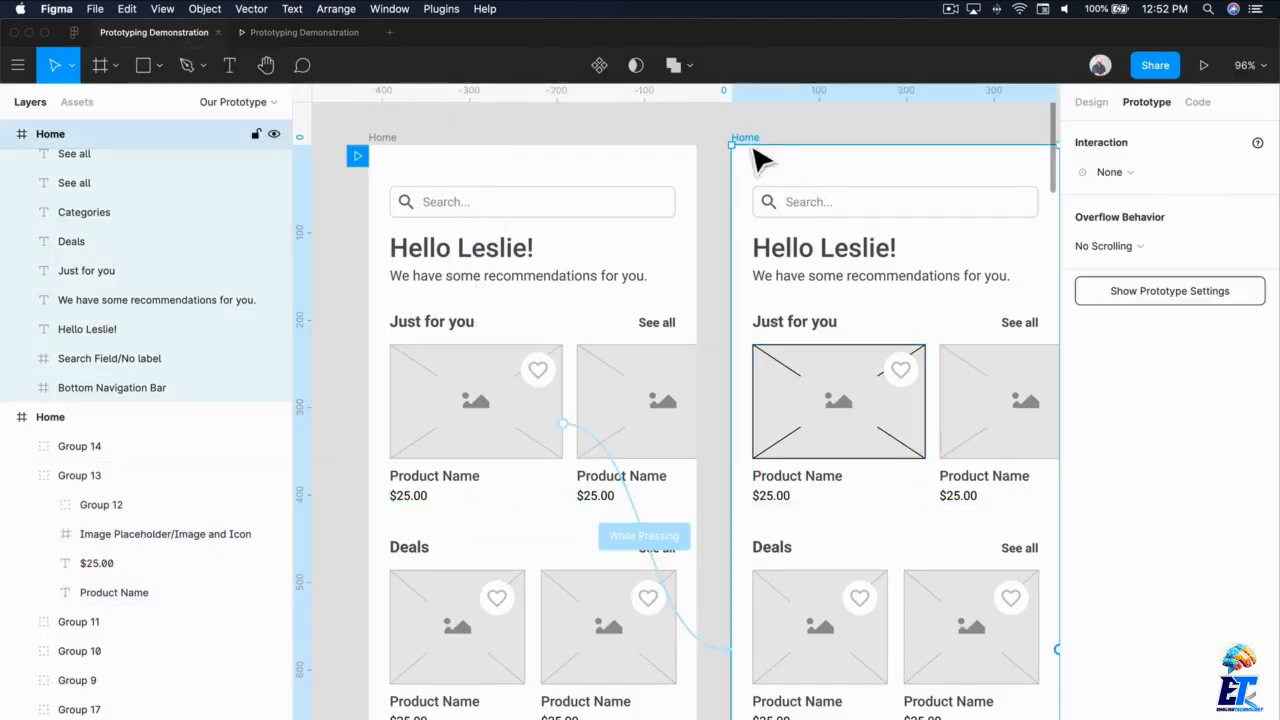
key("Delete")
left_click(503, 380)
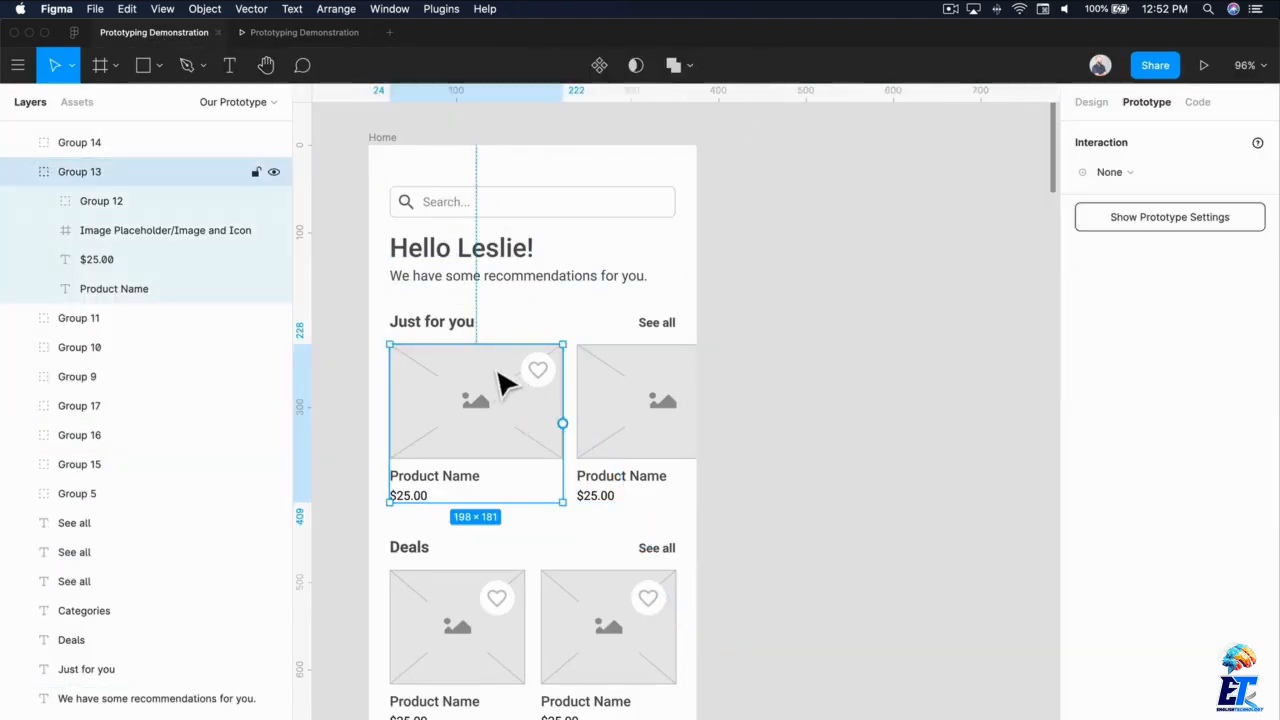
left_click(1109, 172)
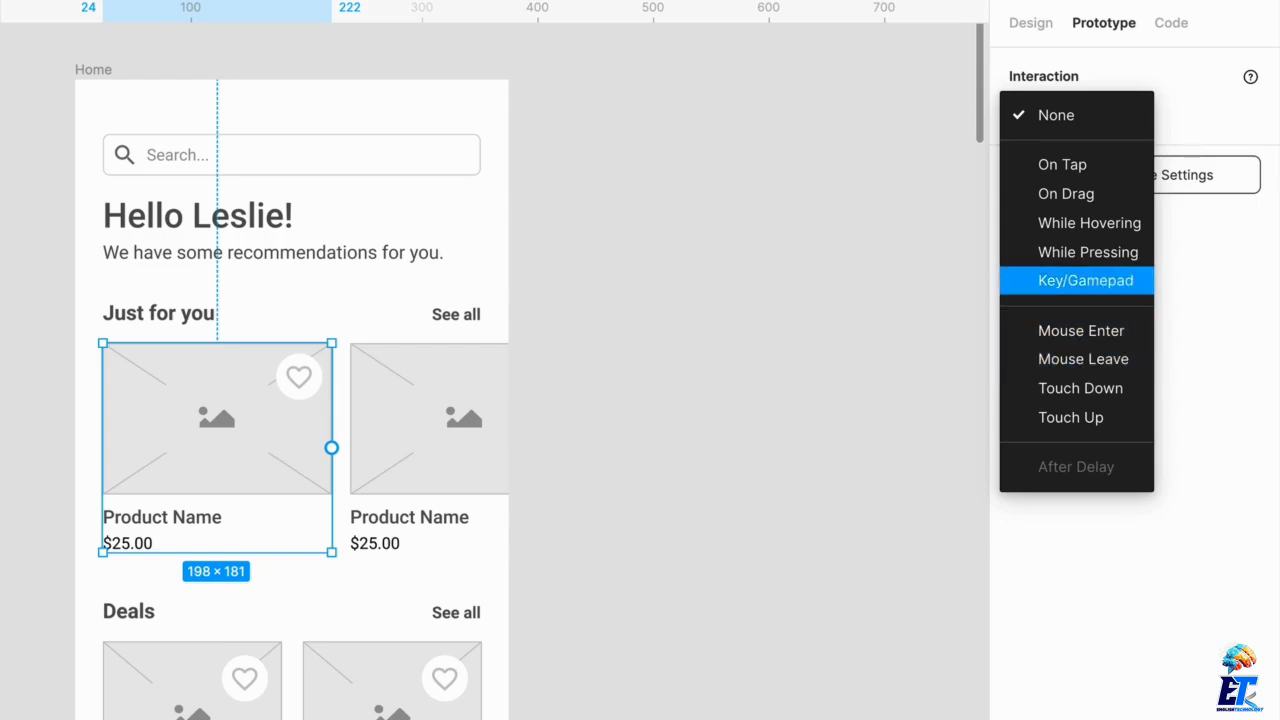
left_click(112, 68)
key("ctrl+d")
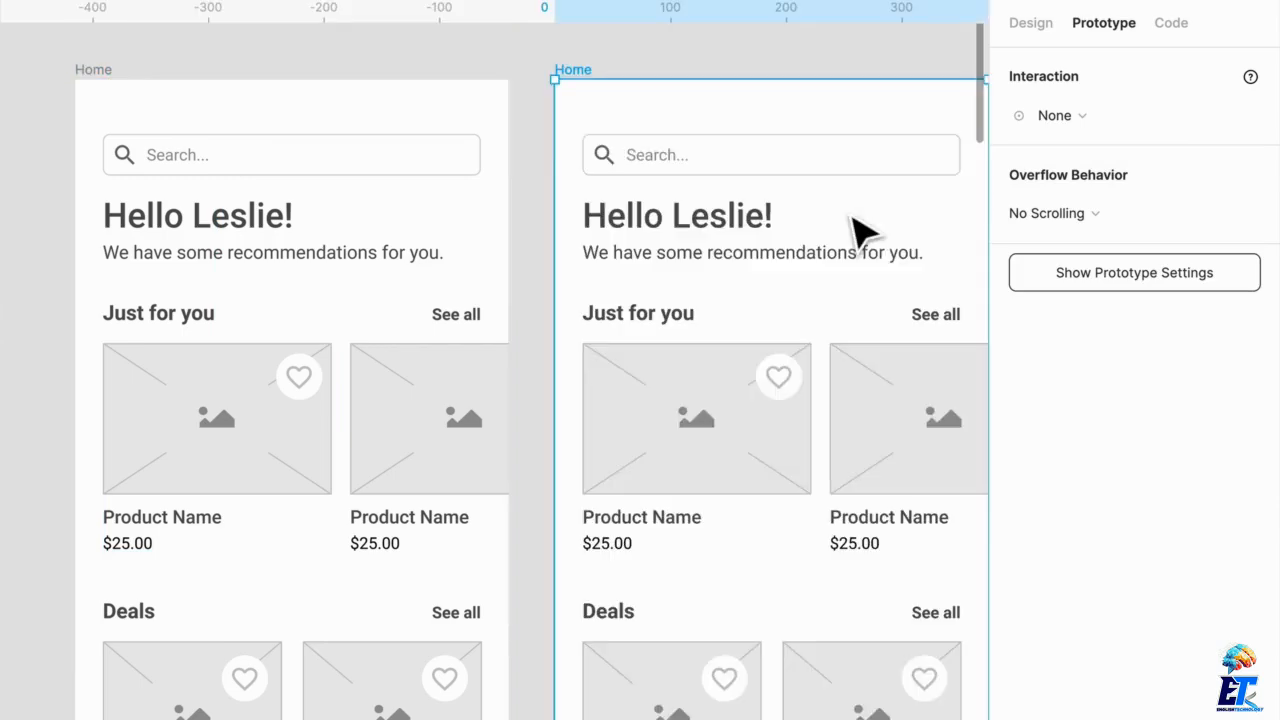
Set the fill of the image placeholder rectangle on the duplicated Home frame's first Just for you card to black
left_click(243, 457)
left_click(700, 475)
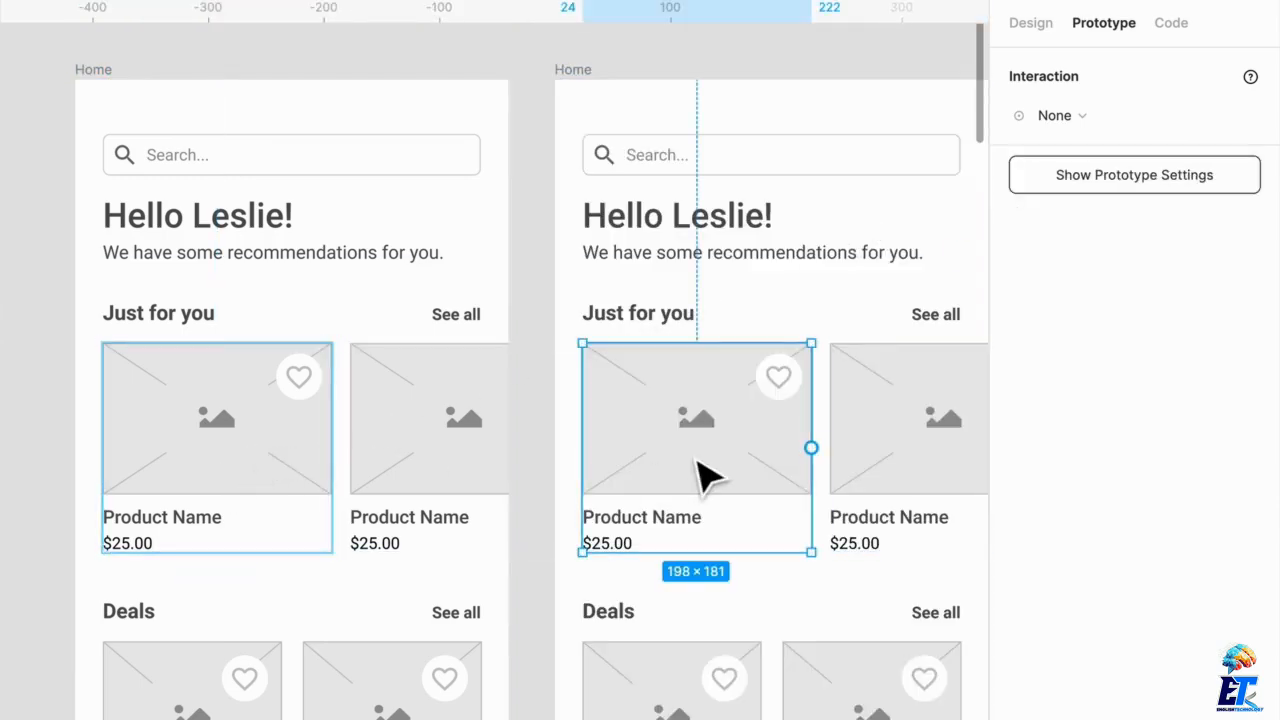
double_click(718, 485)
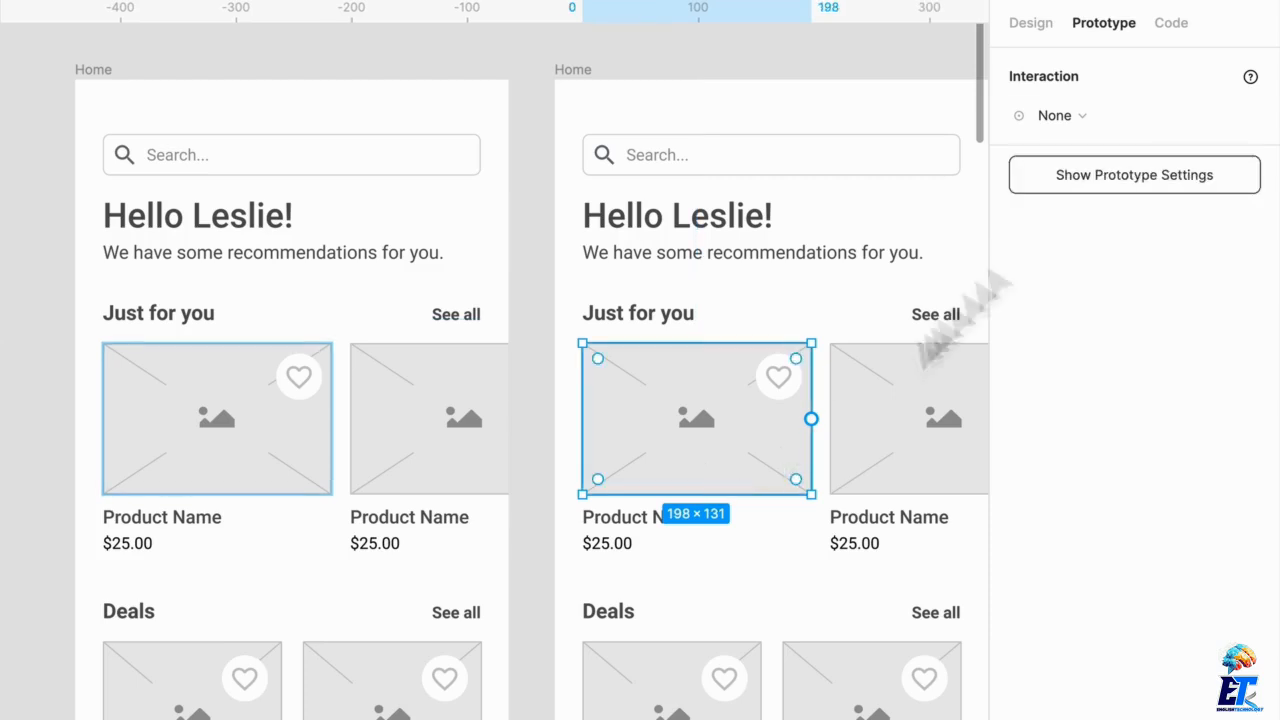
left_click(1031, 22)
left_click(1018, 554)
left_click(860, 412)
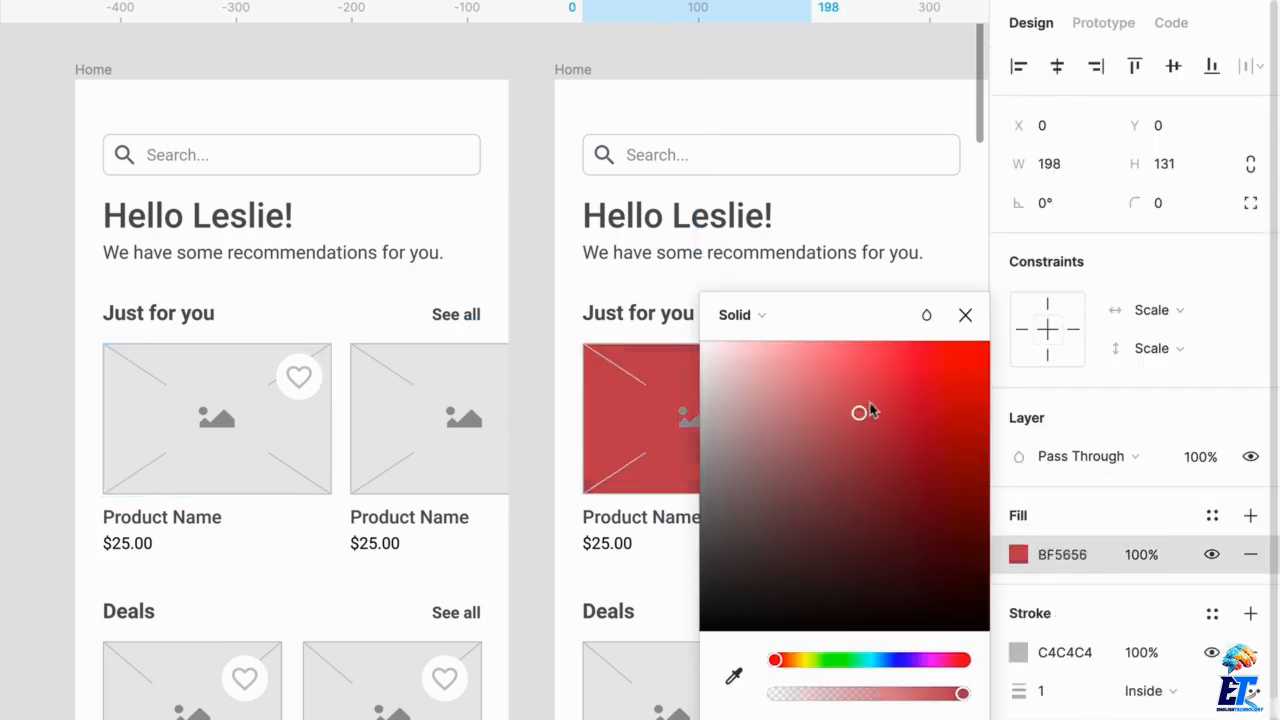
left_click_drag(870, 410, 700, 630)
left_click(560, 86)
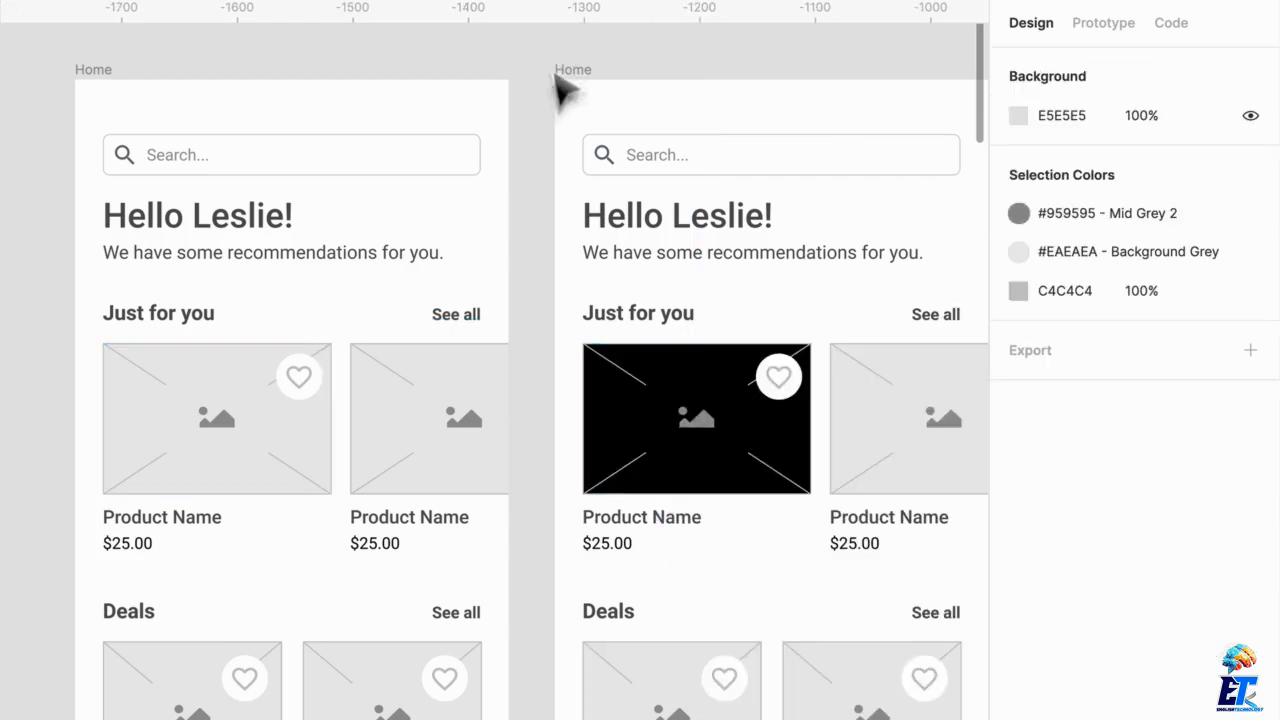
Link the first Home frame's first Just for you card to the duplicated Home frame with a Mouse Enter interaction
left_click(271, 458)
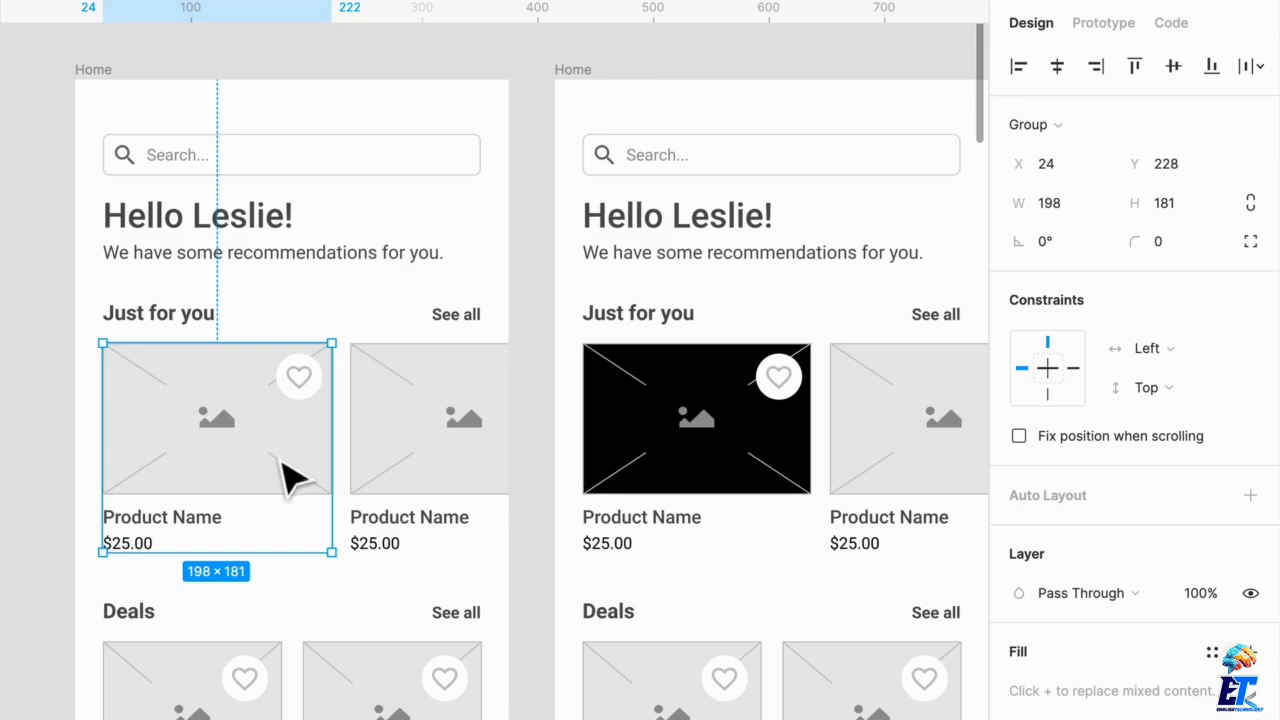
left_click(1103, 22)
left_click(1062, 122)
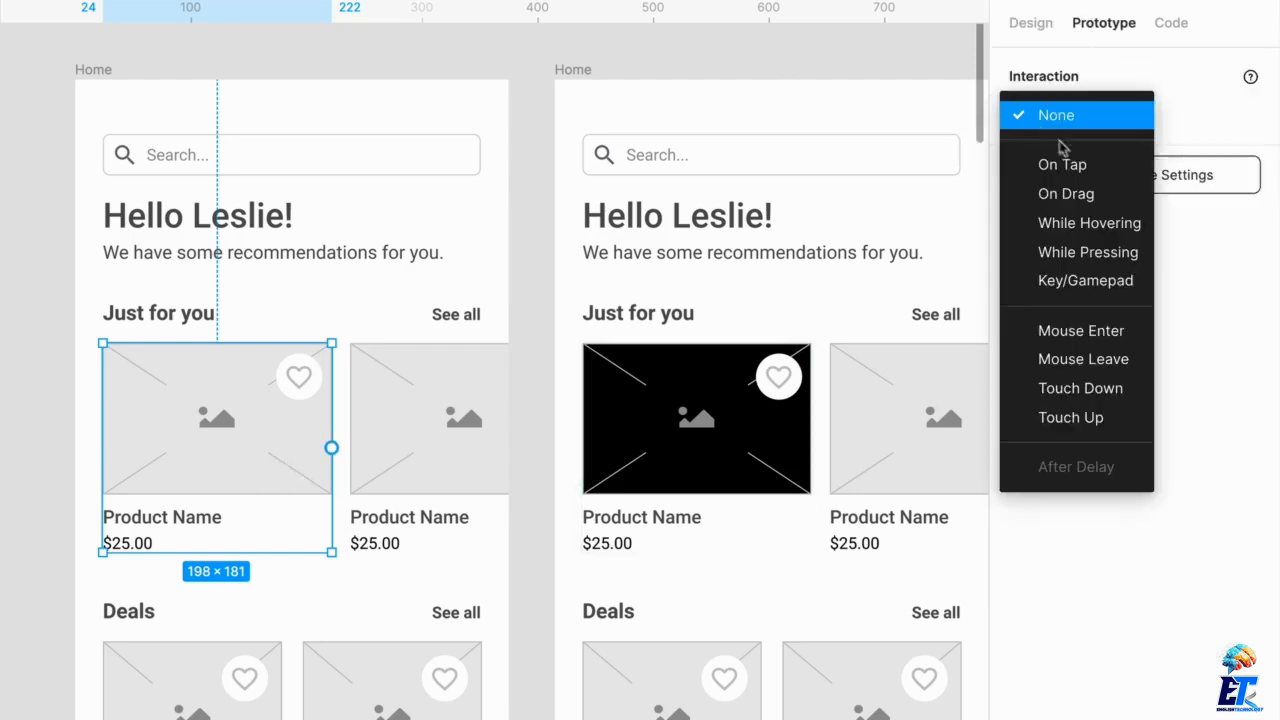
left_click(1067, 333)
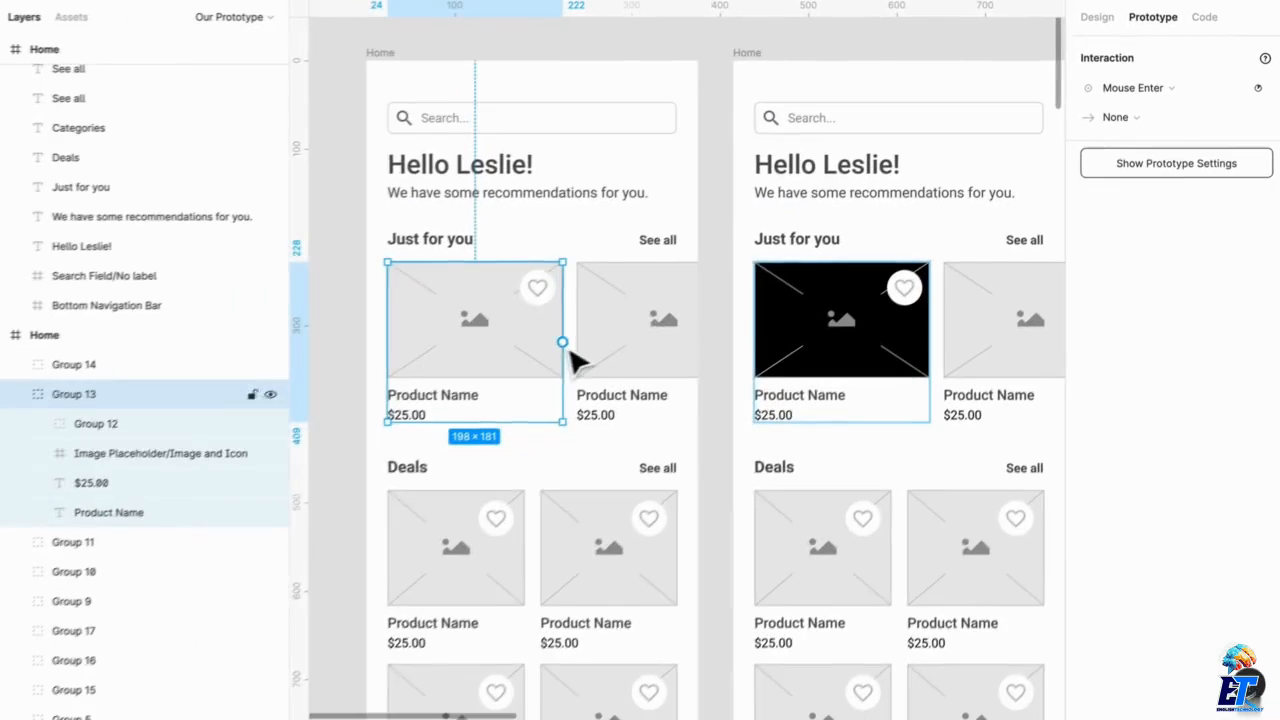
left_click_drag(331, 447, 626, 468)
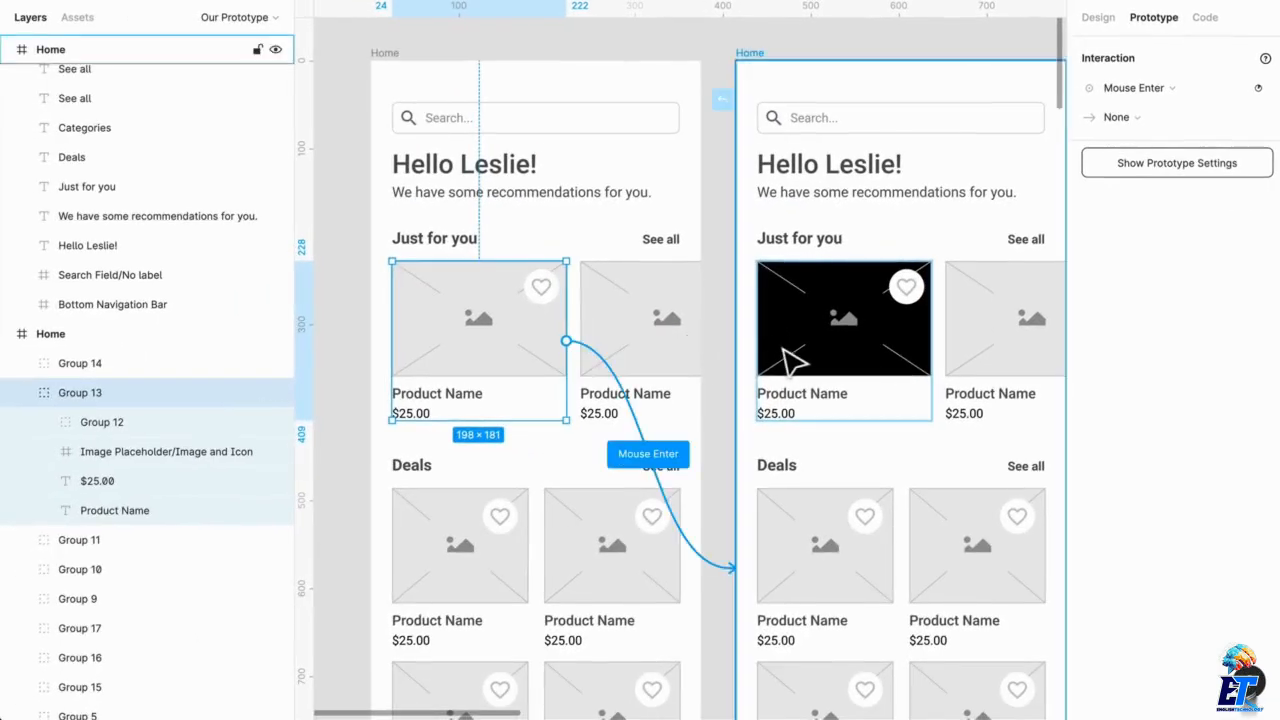
Link the duplicated Home frame's black card back to the first Home frame with a Mouse Leave interaction, and preview it
left_click(855, 352)
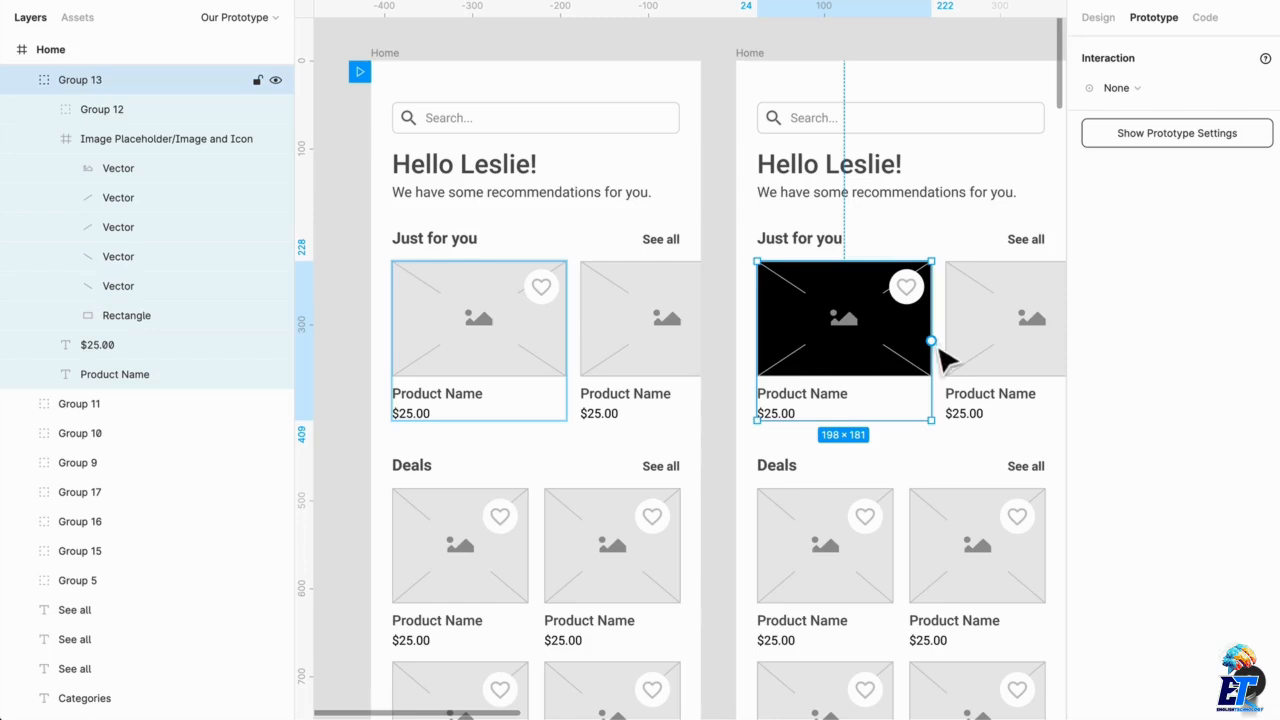
left_click_drag(932, 342, 686, 356)
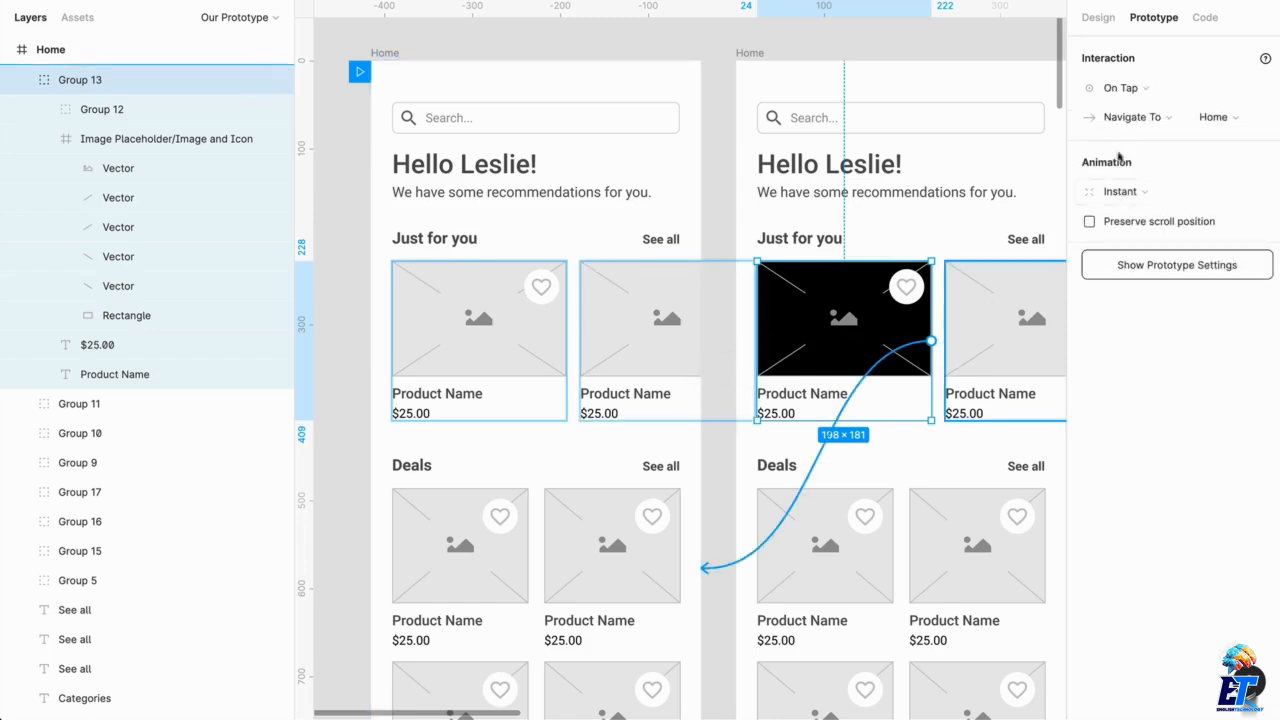
left_click(1123, 92)
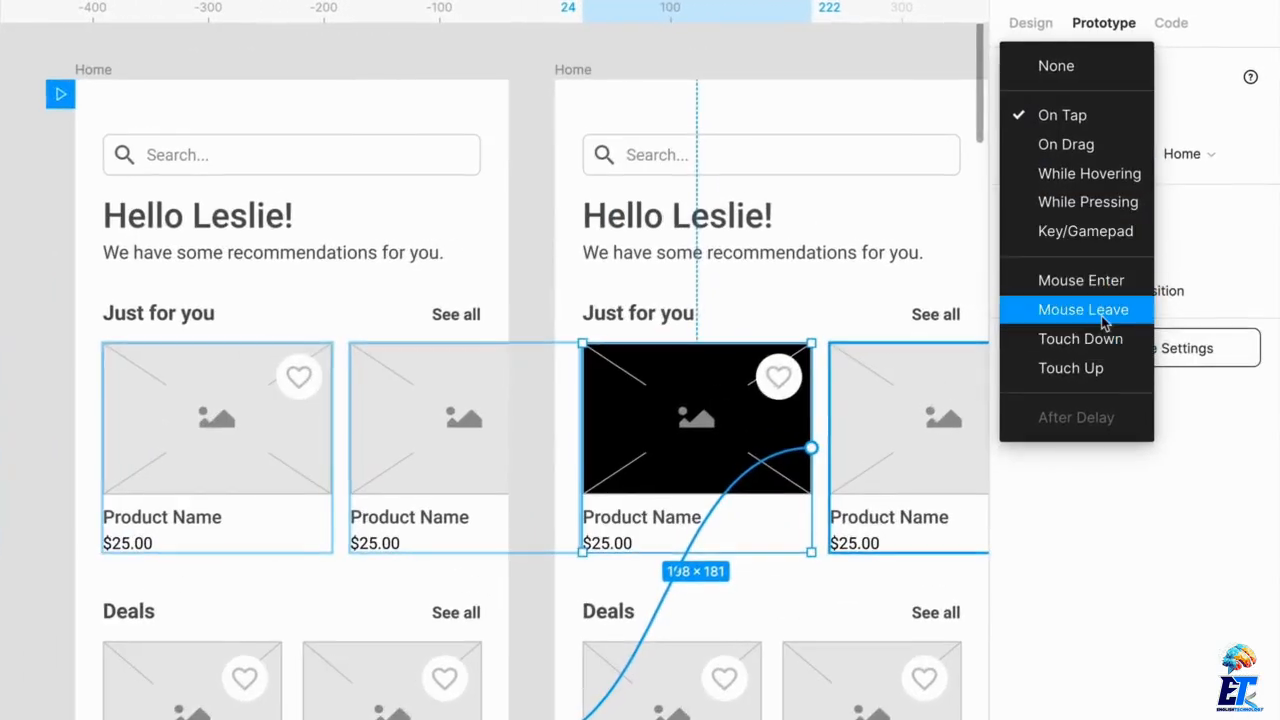
left_click(1083, 310)
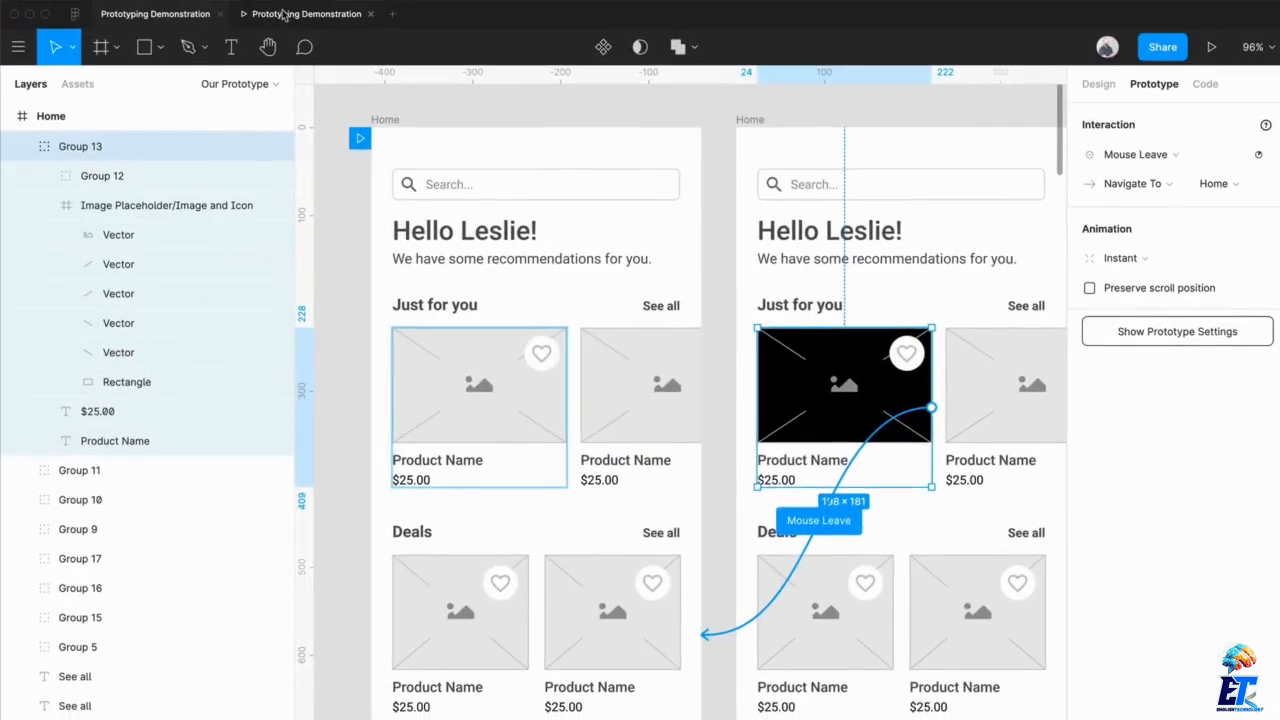
left_click(290, 13)
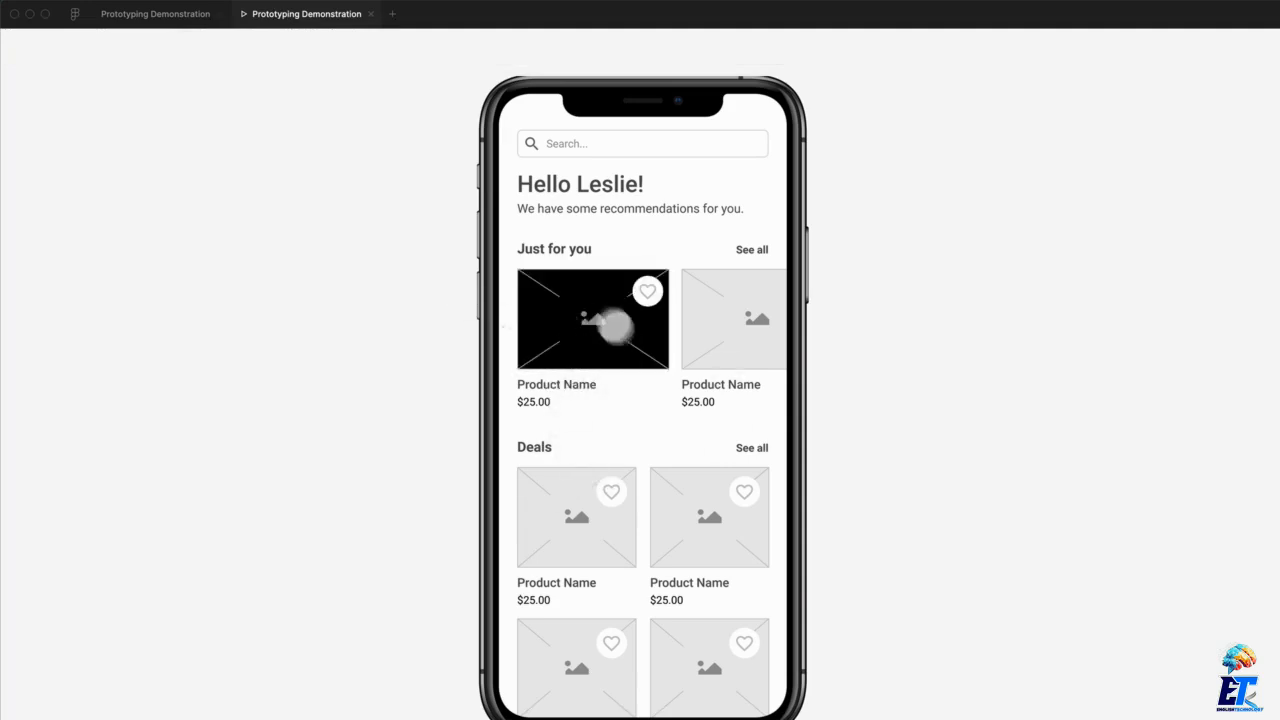
left_click(386, 151)
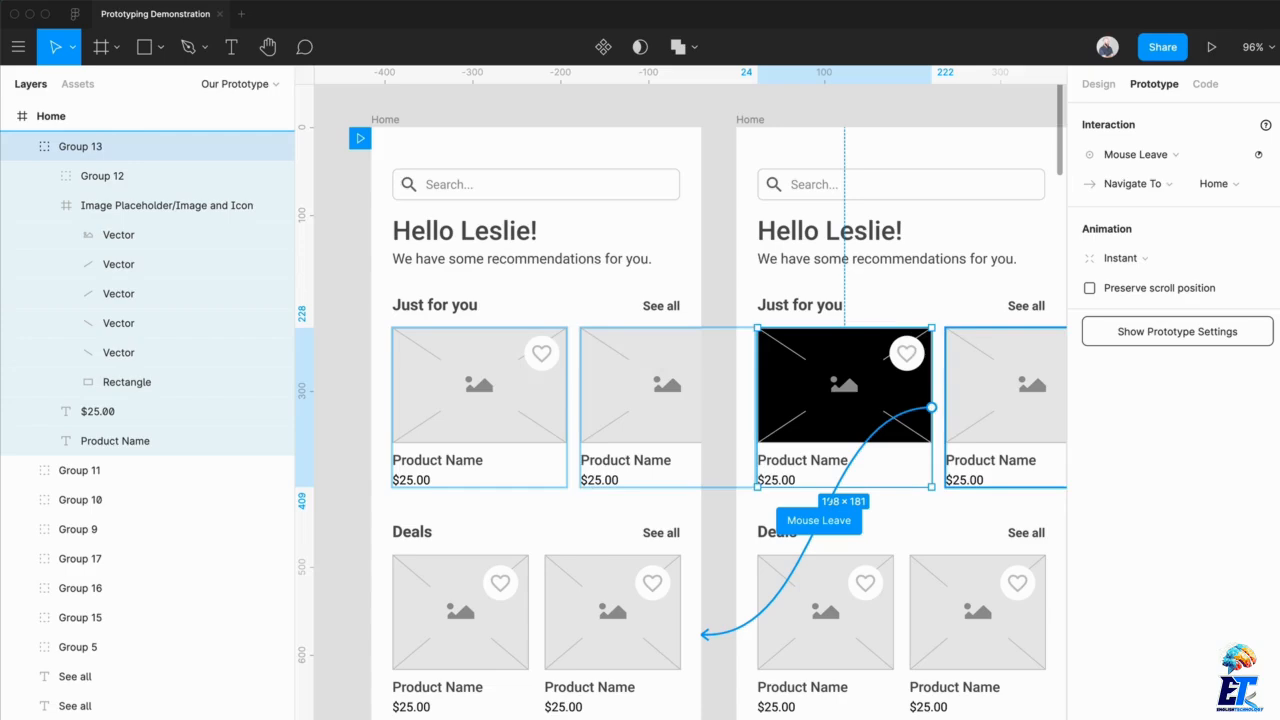
Change the trigger on the first Home frame's first Just for you card to Touch Down
left_click(541, 382)
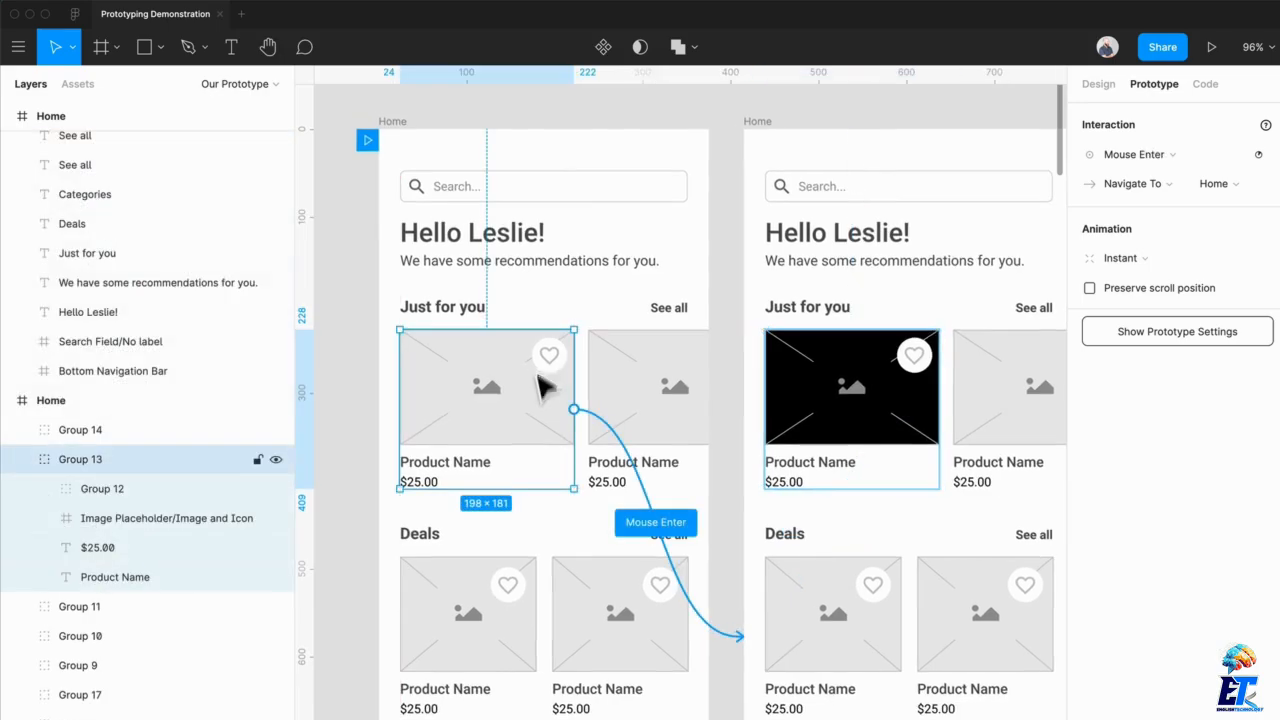
left_click(1125, 160)
left_click(1133, 198)
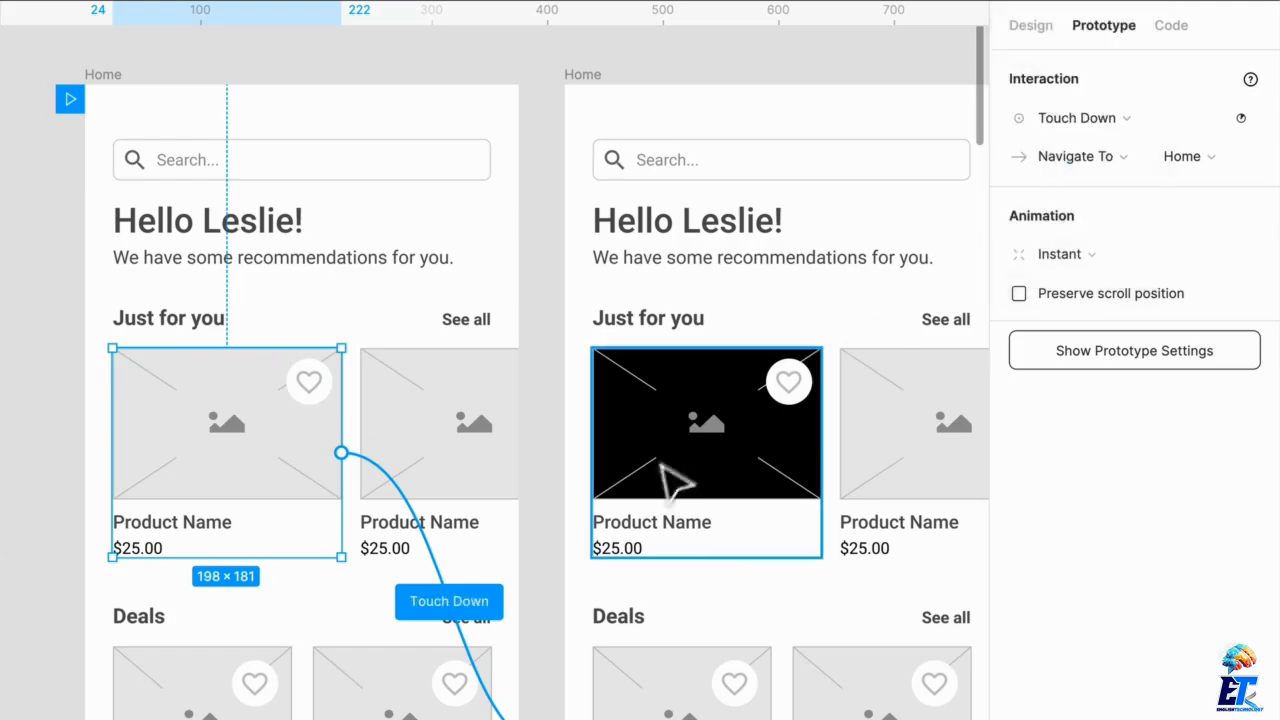
Change the black card's trigger on the duplicated Home frame to Touch Up, and preview the prototype
left_click(823, 428)
left_click(1076, 120)
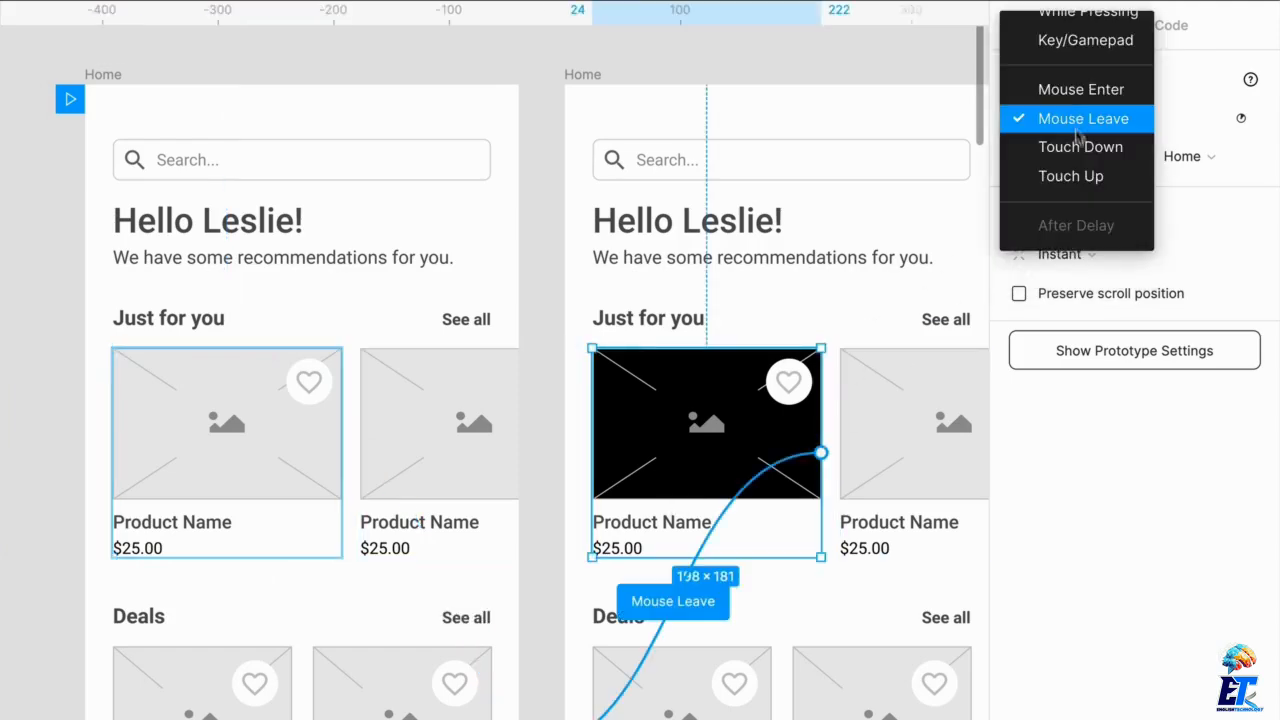
left_click(1074, 177)
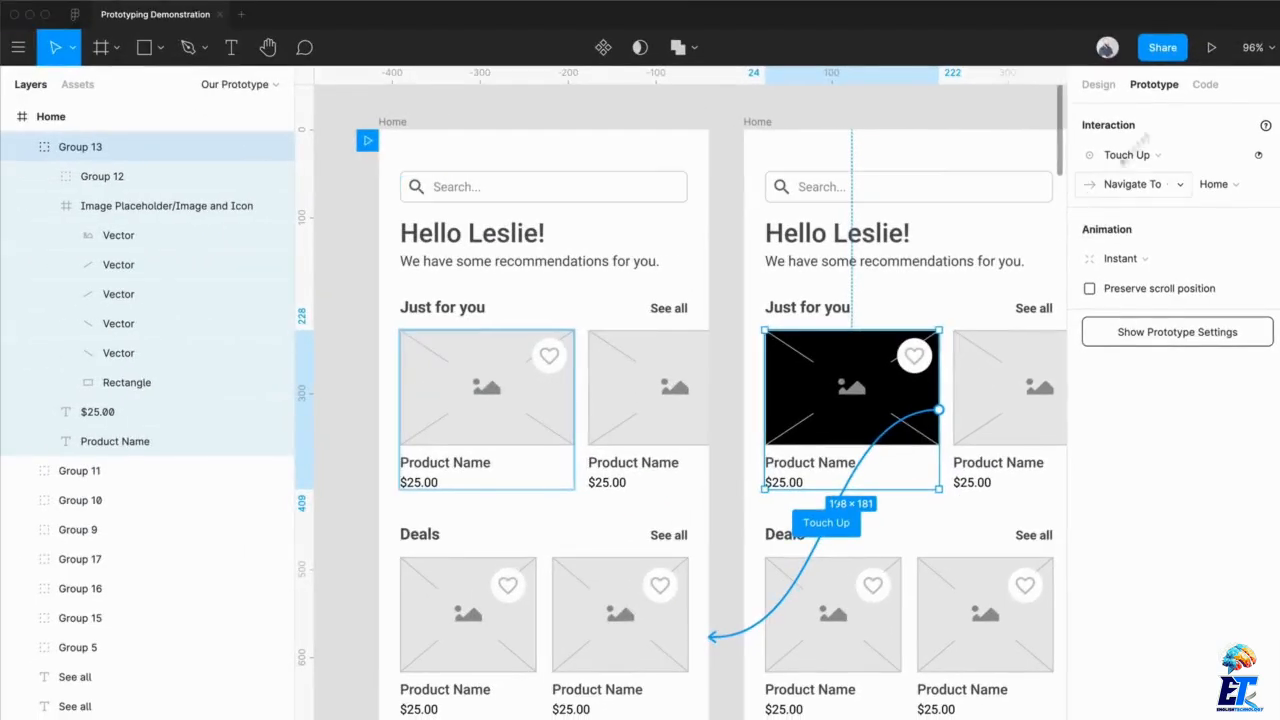
left_click(1207, 49)
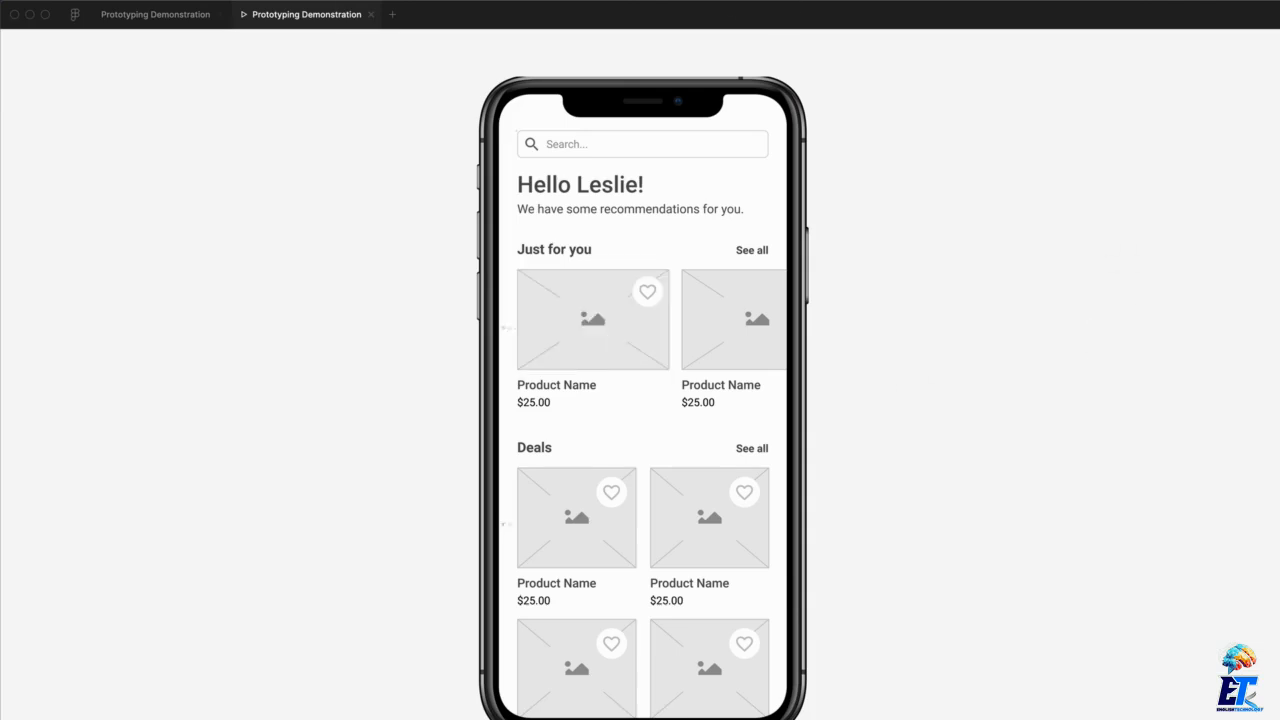
left_click(205, 18)
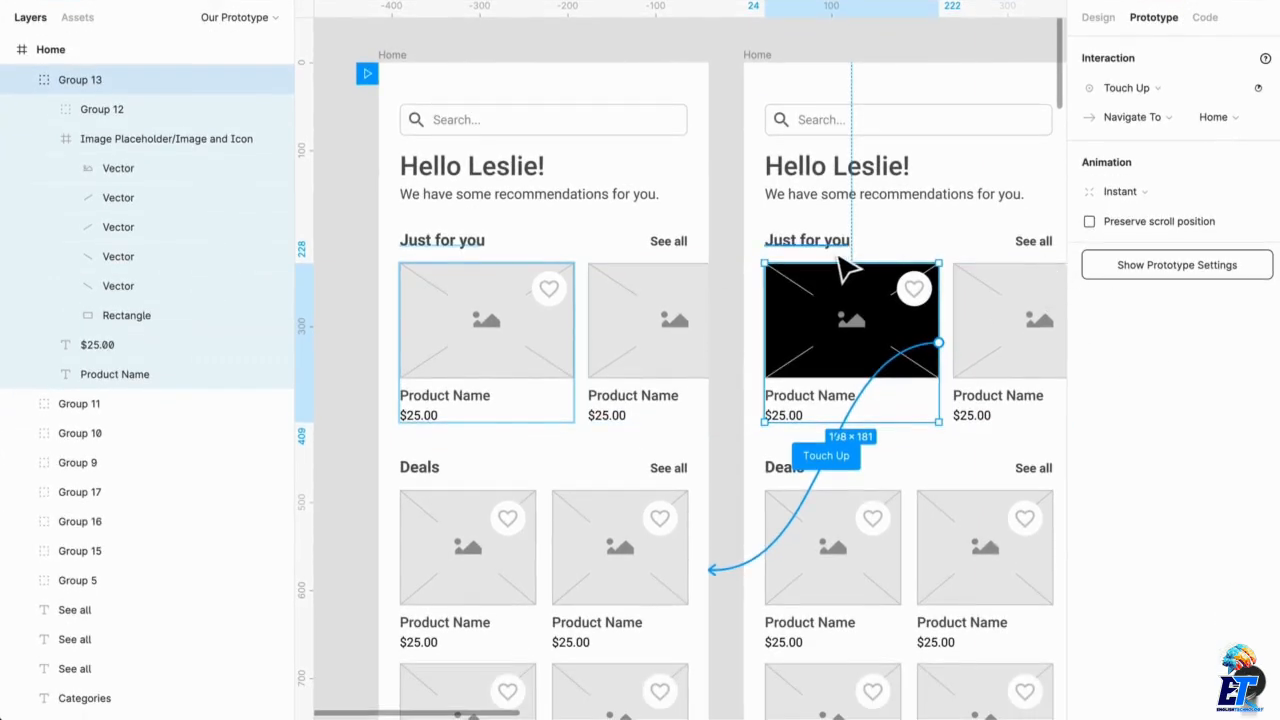
Delete the duplicated Home frame that contains the black card
scroll(846, 275, "right", 3)
scroll(843, 266, "down", 2)
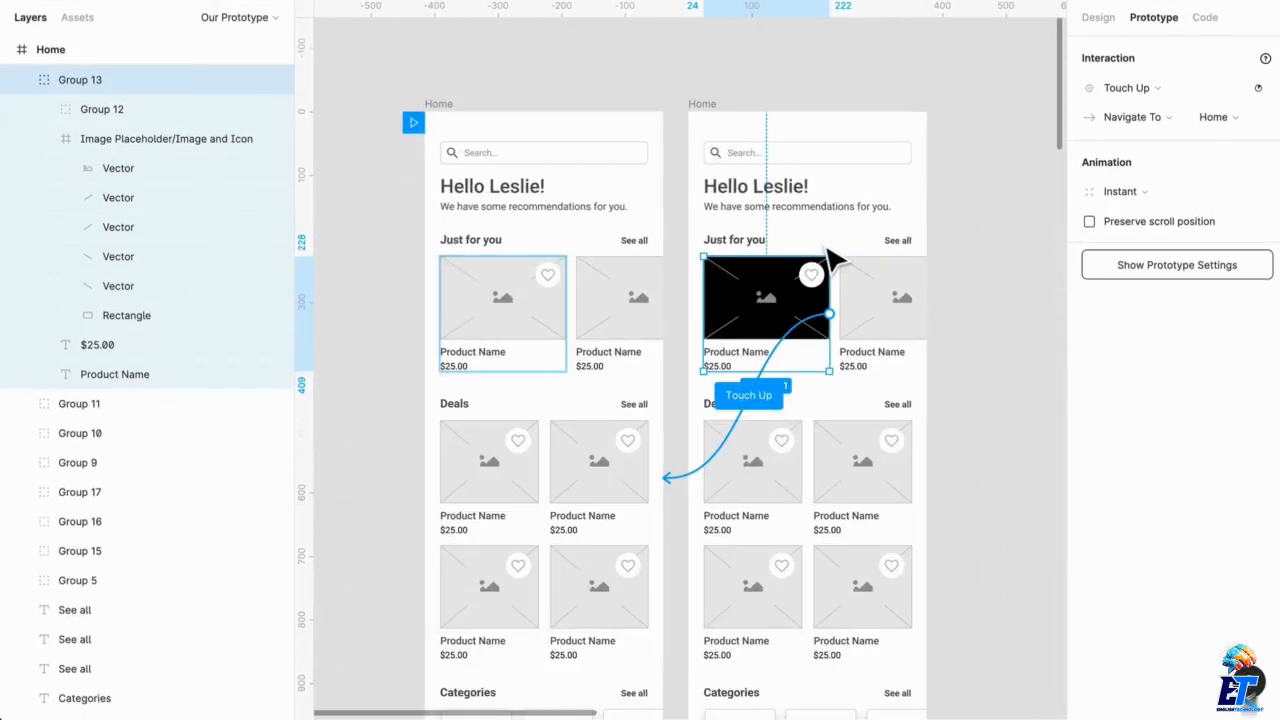
scroll(833, 258, "down", 2)
scroll(880, 268, "right", 2)
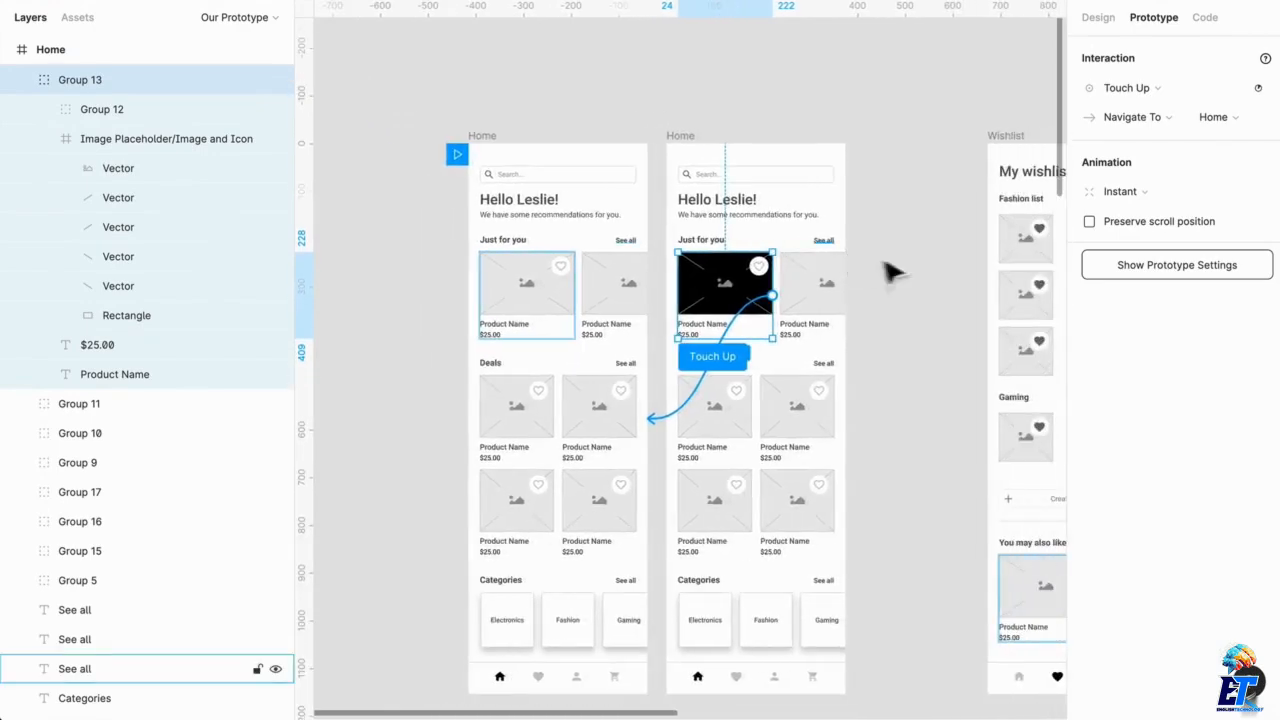
left_click(485, 140)
left_click(699, 140)
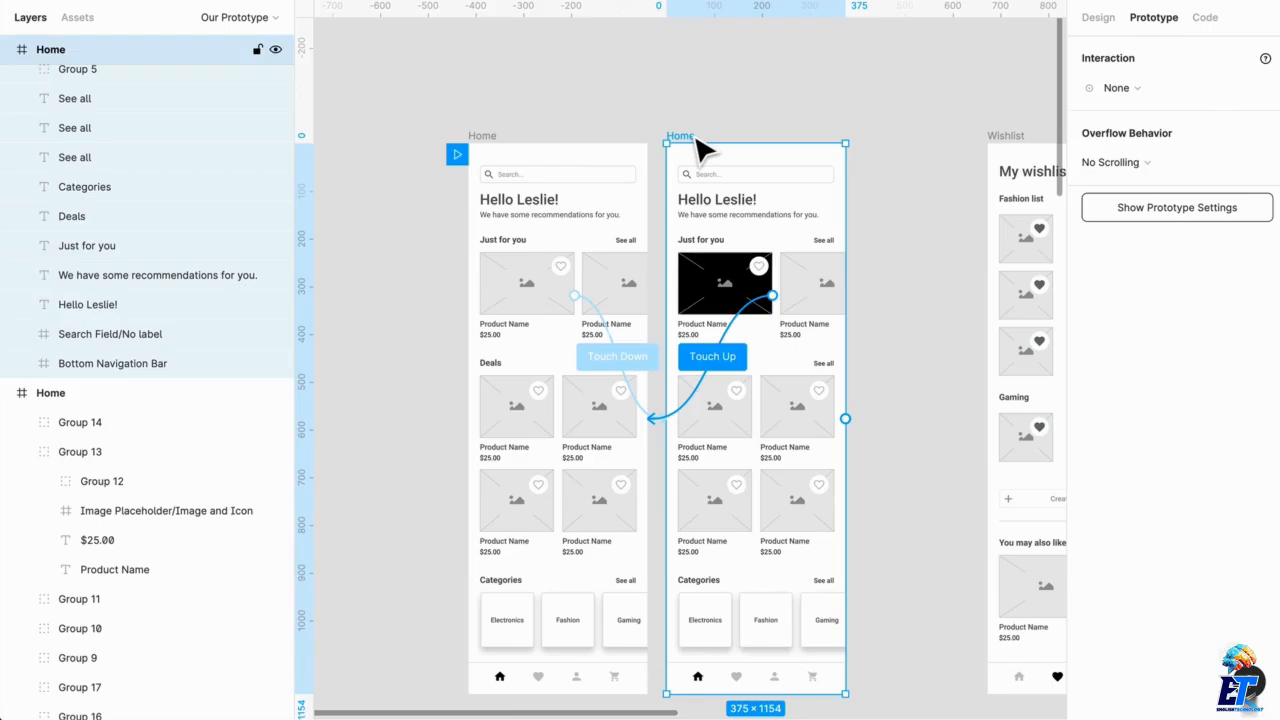
key("Delete")
Duplicate the remaining Home frame twice to make a row of three Home frames
left_click_drag(506, 151, 700, 149)
left_click_drag(495, 147, 308, 141)
scroll(500, 117, "left", 2)
left_click(546, 108)
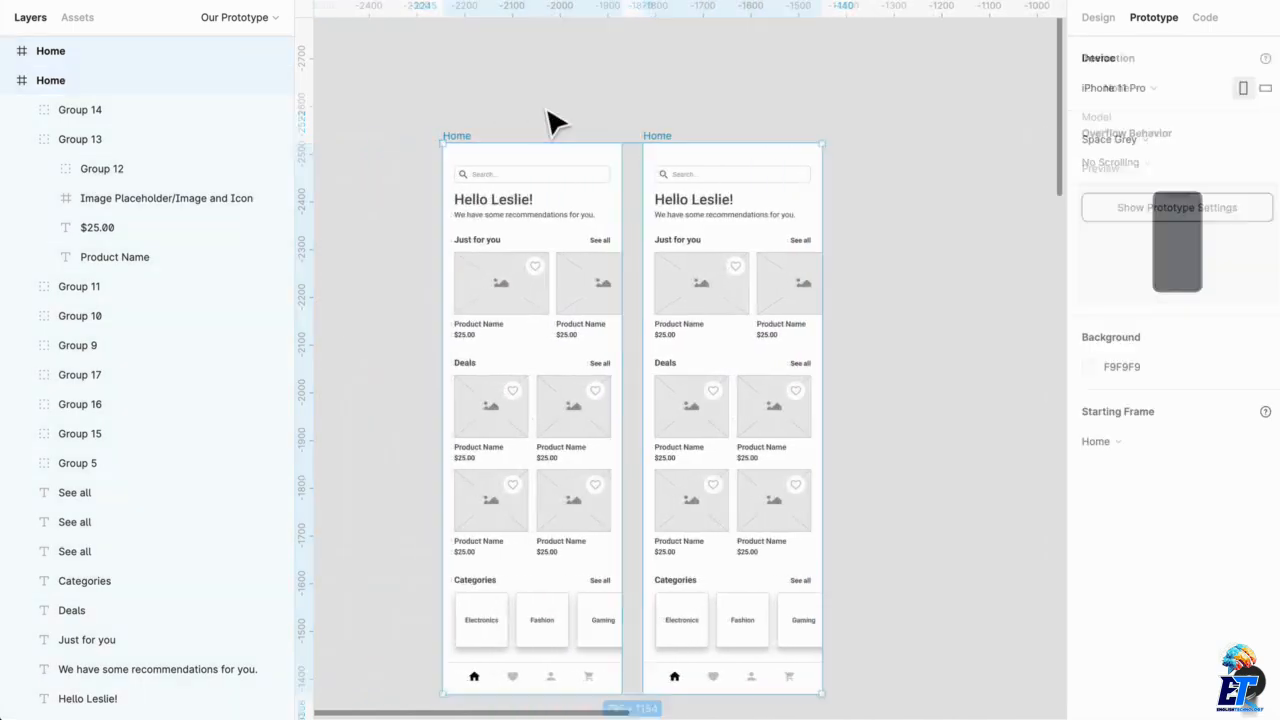
left_click_drag(691, 157, 866, 149)
scroll(574, 237, "up", 3)
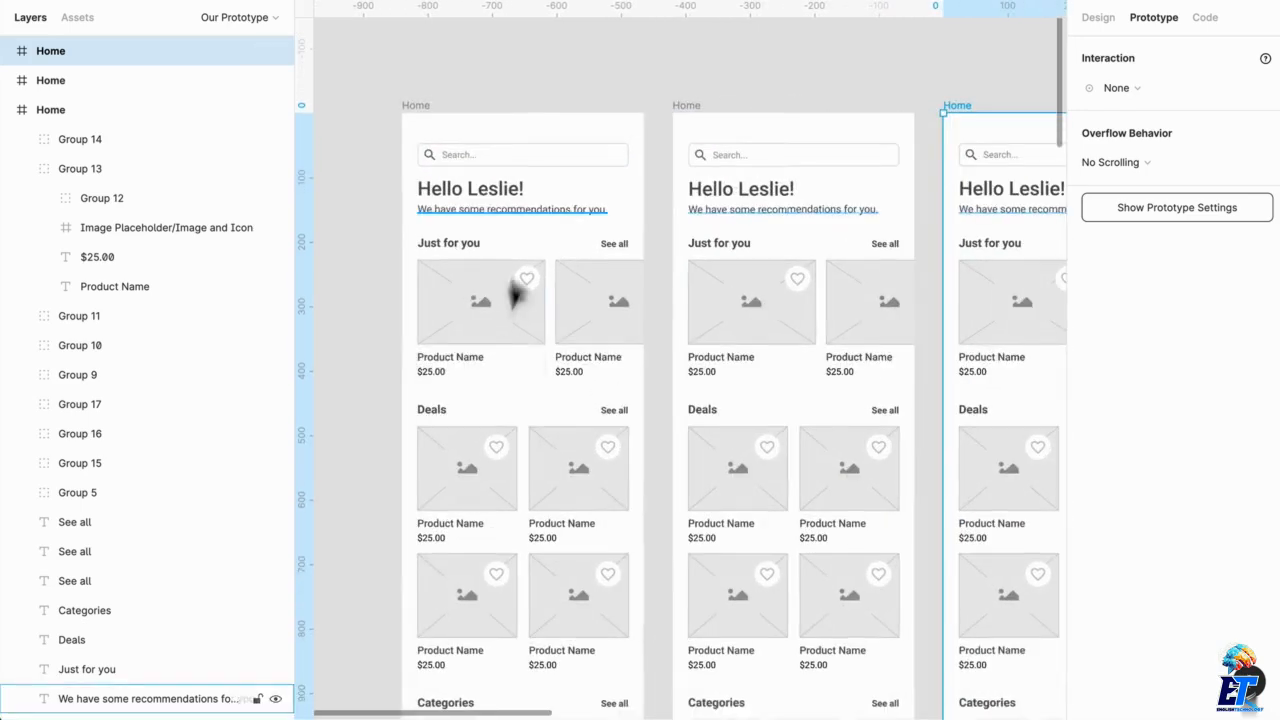
Link the first Home frame's first Just for you card to the second Home frame with an On Tap, Navigate To interaction
left_click(500, 325)
left_click_drag(545, 313, 716, 337)
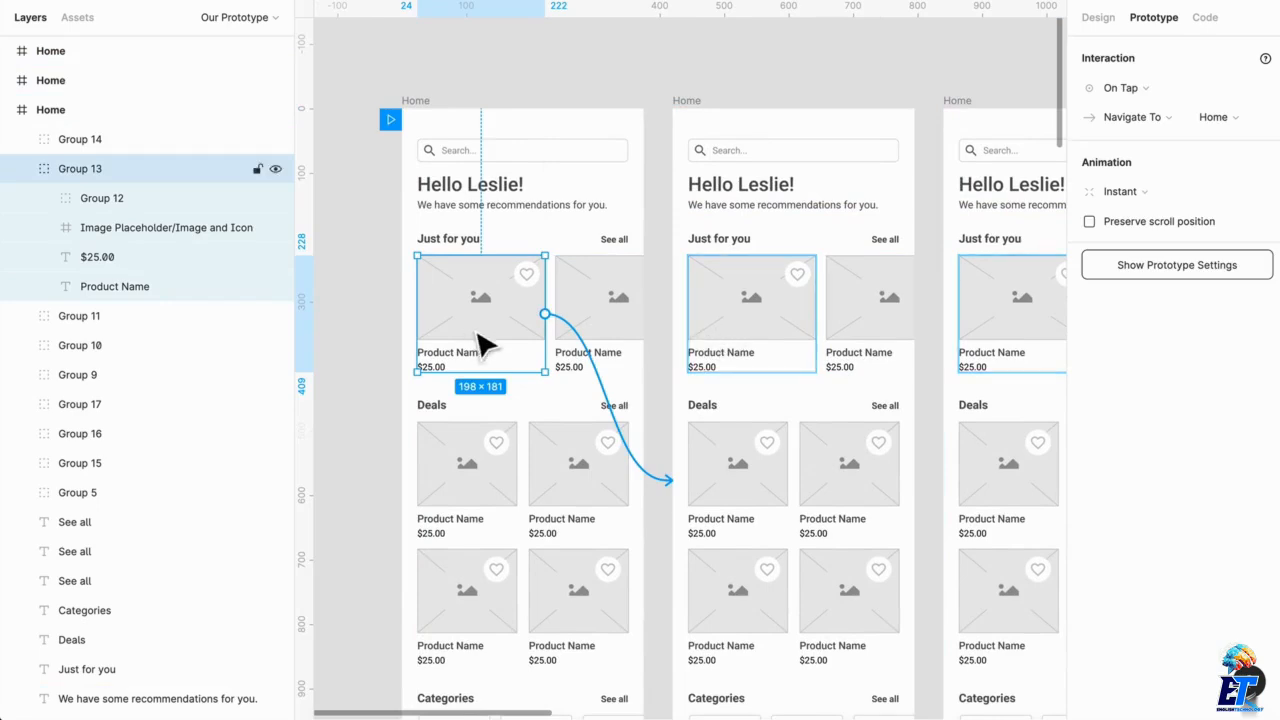
Set the fill of the image placeholder rectangle on the second Home frame's first Just for you card to 000000
double_click(788, 328)
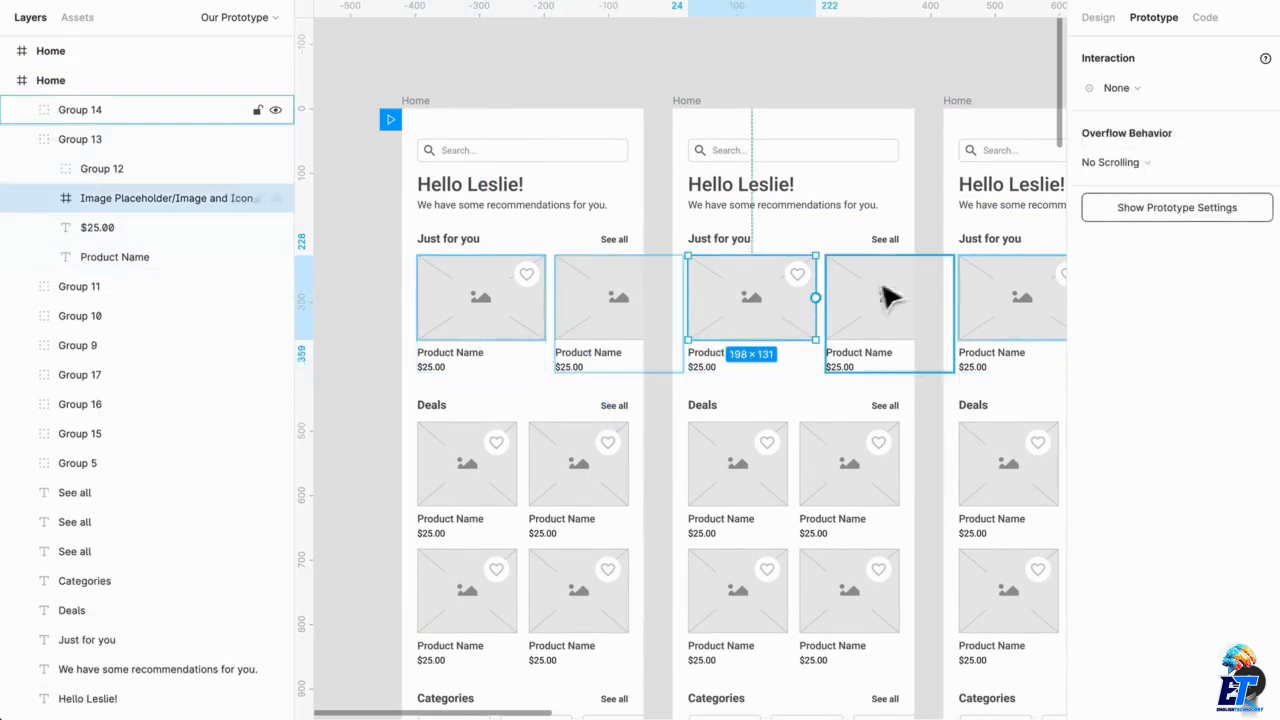
left_click(1098, 17)
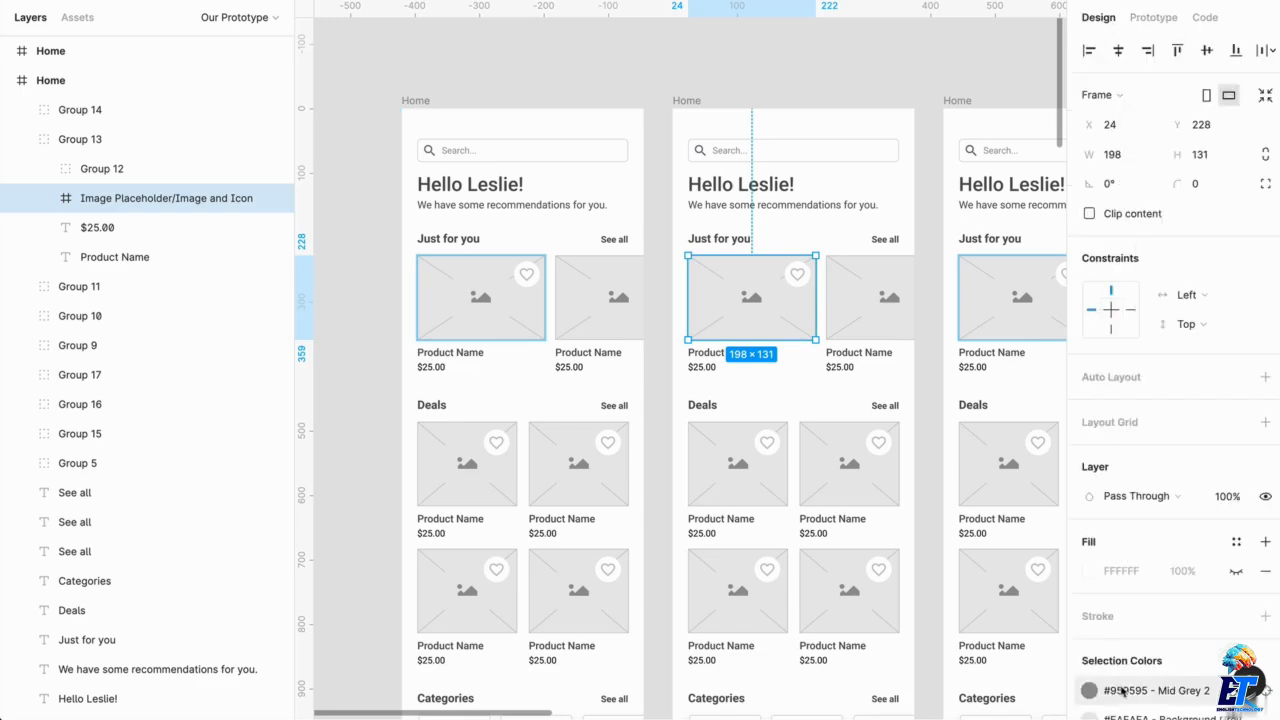
double_click(768, 327)
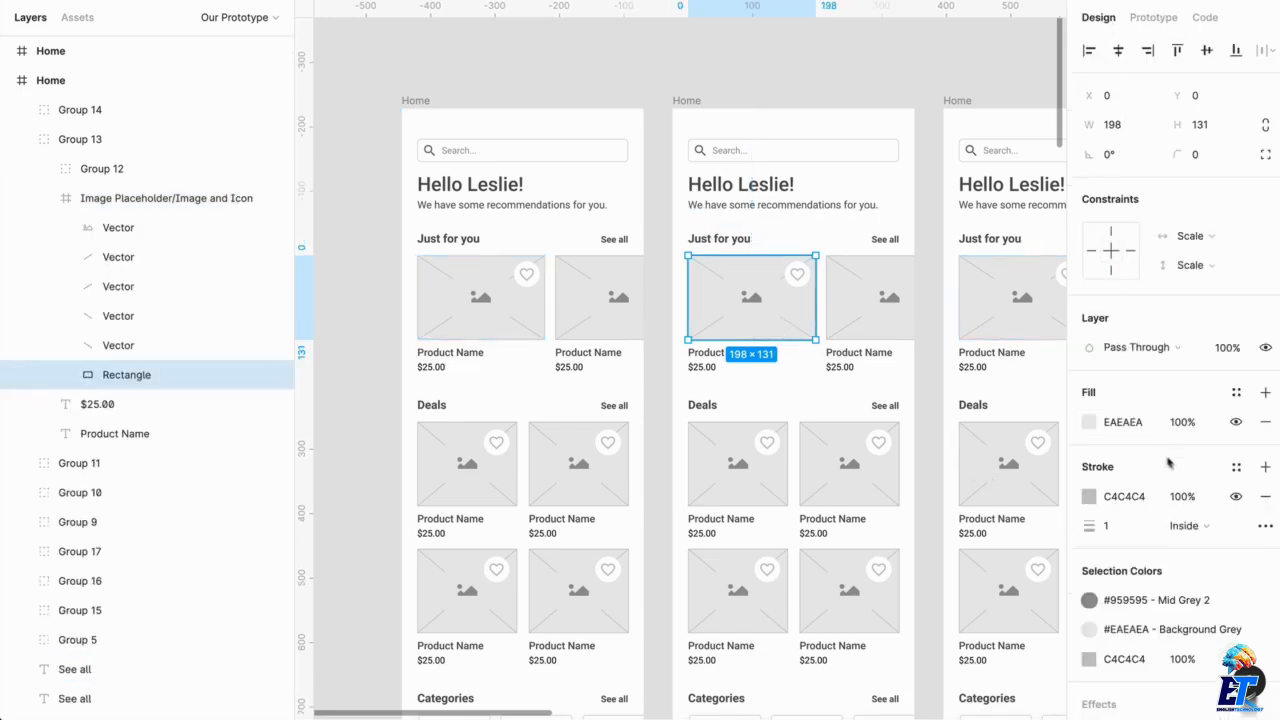
left_click(1092, 422)
left_click_drag(878, 474, 838, 484)
Shift both Just for you cards on the third Home frame leftward until the second card lines up with the right edge of the content below
scroll(735, 390, "right", 4)
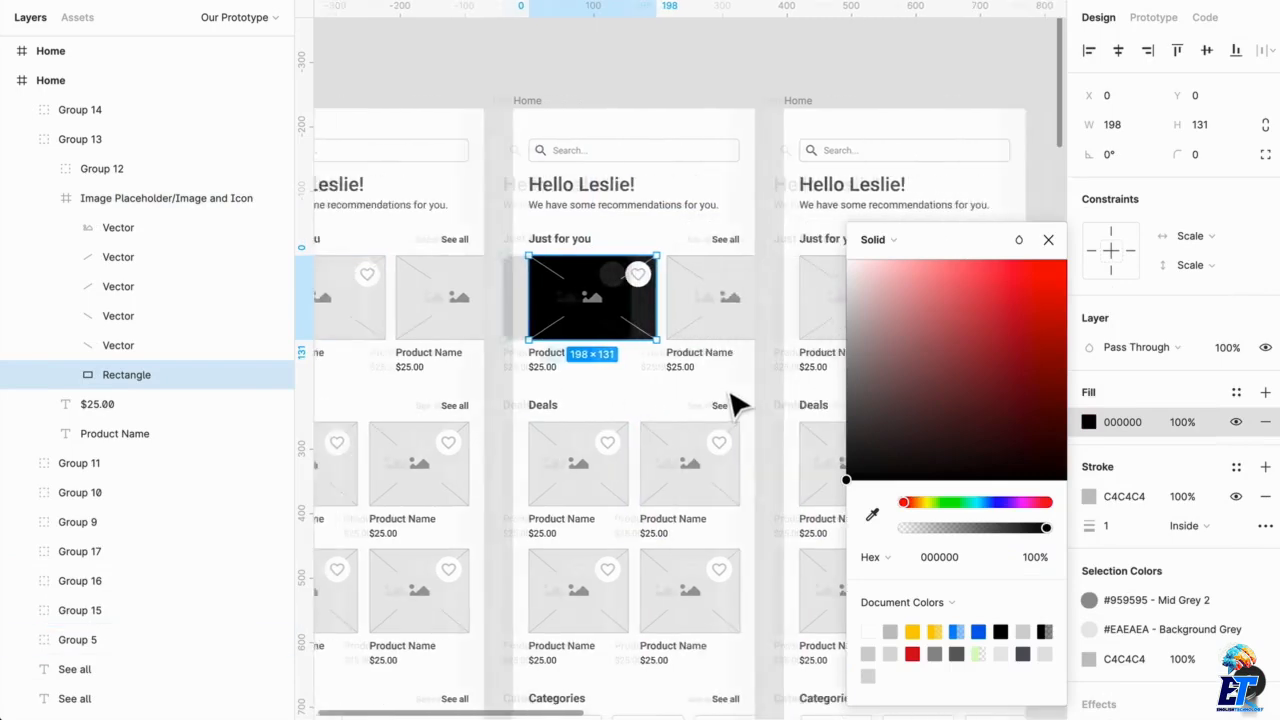
scroll(740, 397, "left", 3)
left_click(723, 303)
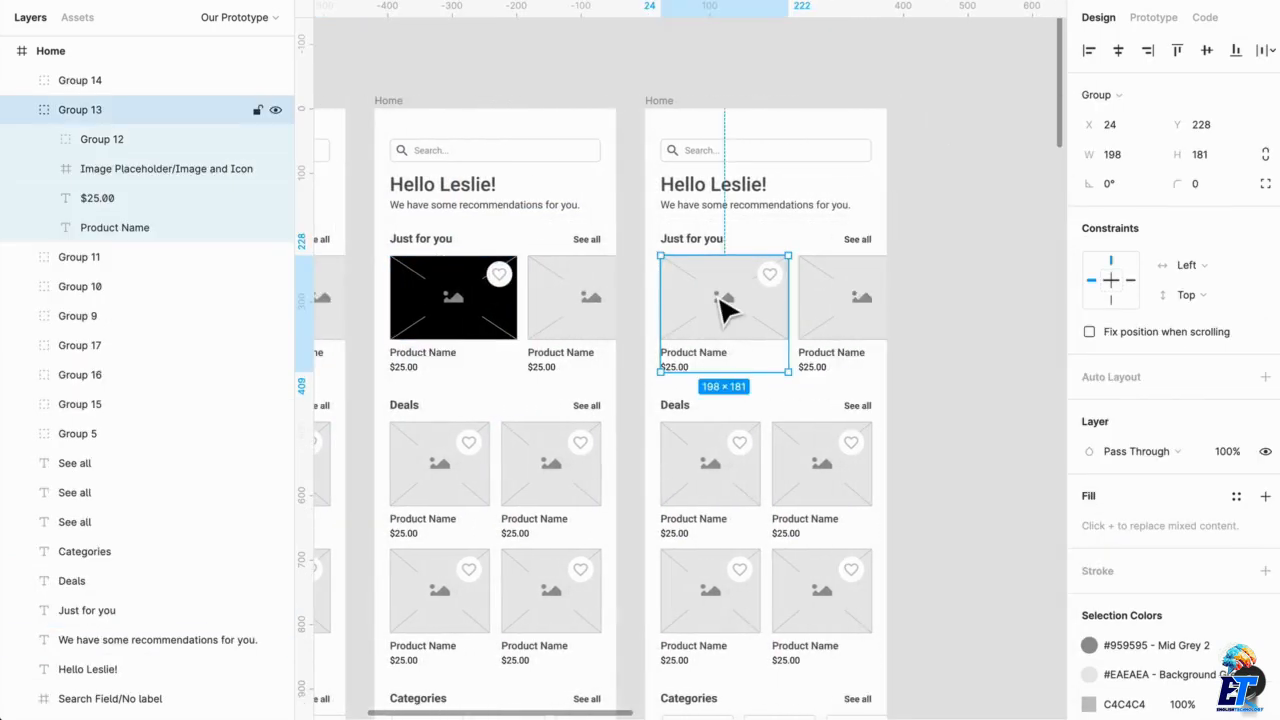
scroll(505, 165, "left", 3)
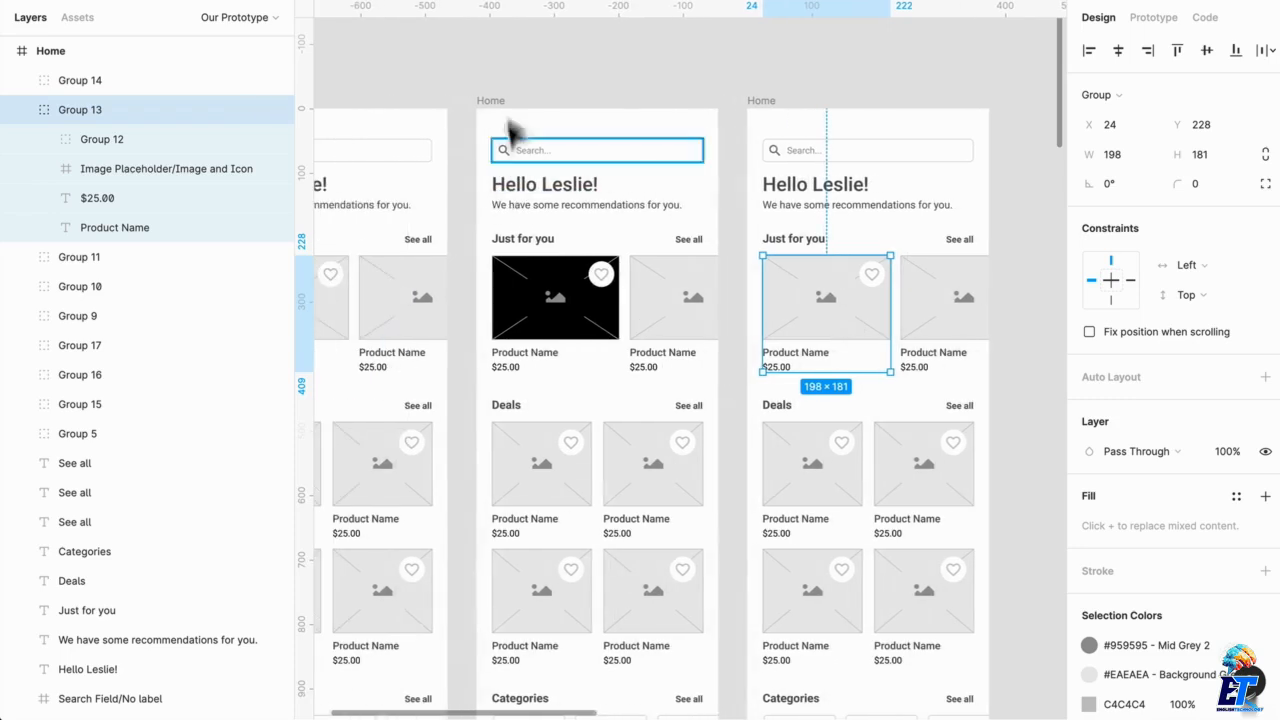
left_click(1143, 20)
scroll(786, 294, "left", 3)
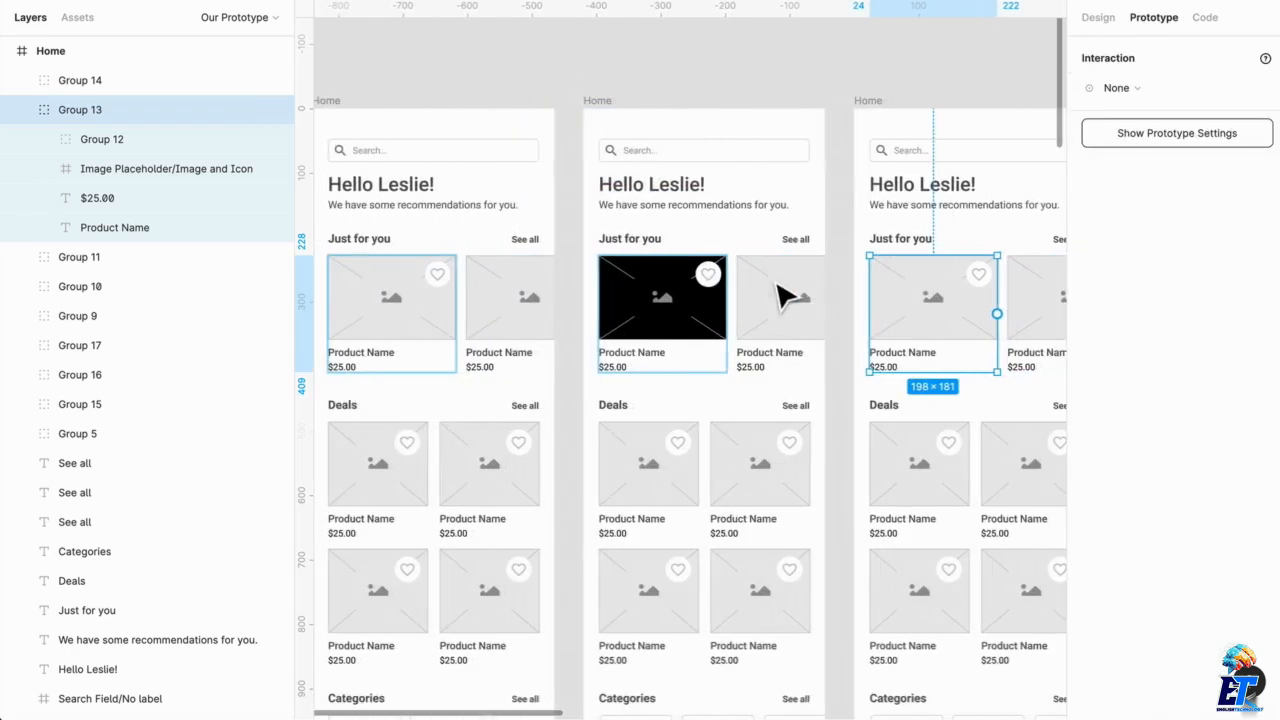
left_click(578, 90)
scroll(1006, 363, "right", 2)
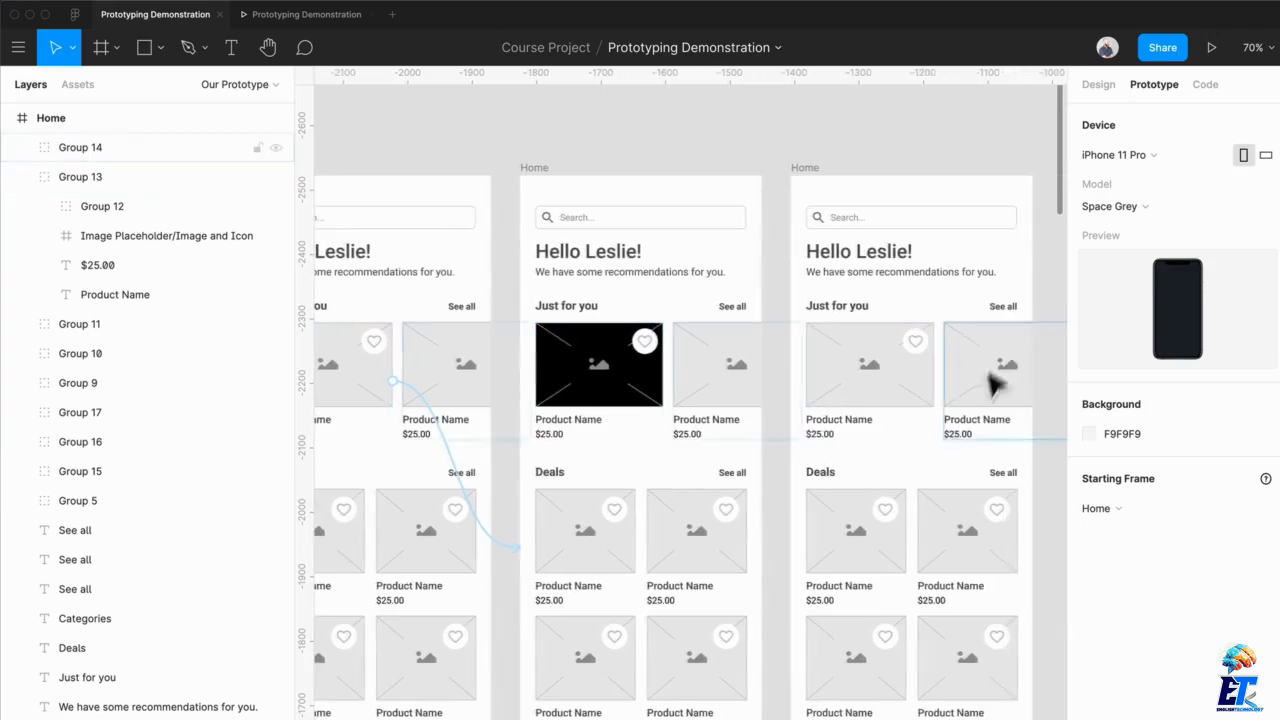
left_click(994, 383)
left_click(1028, 408, "shift")
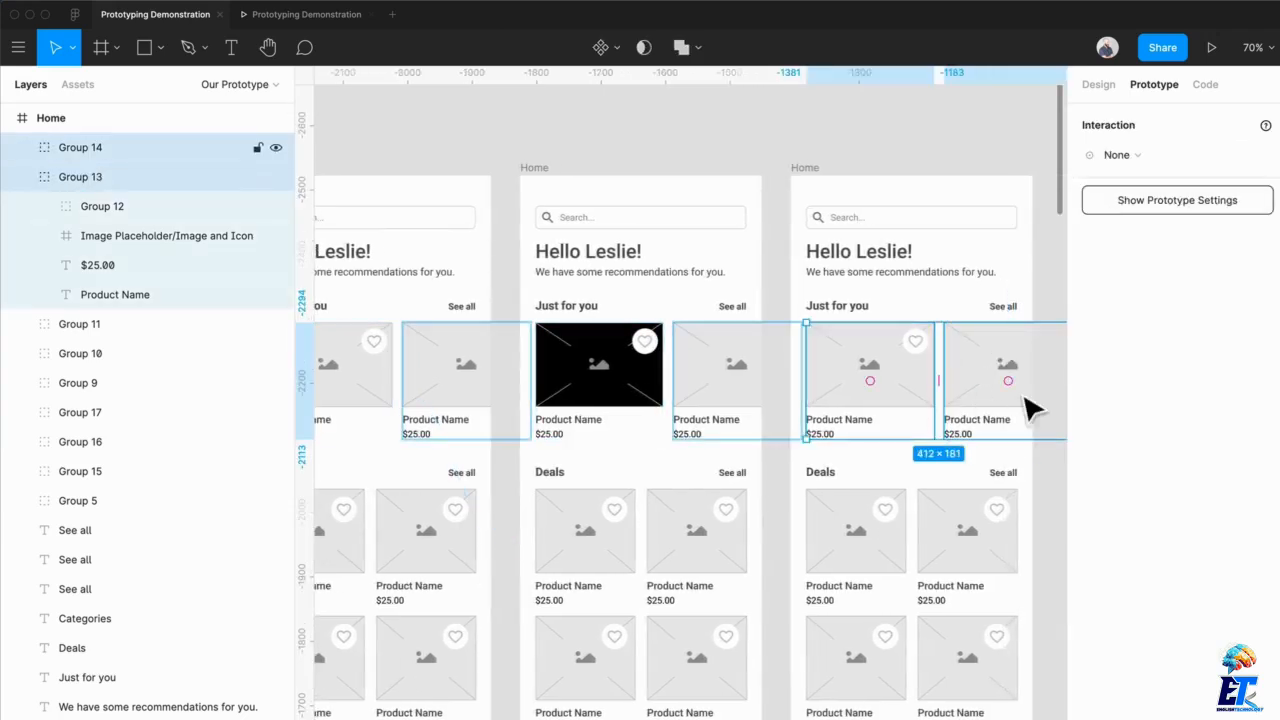
left_click_drag(1028, 408, 971, 414)
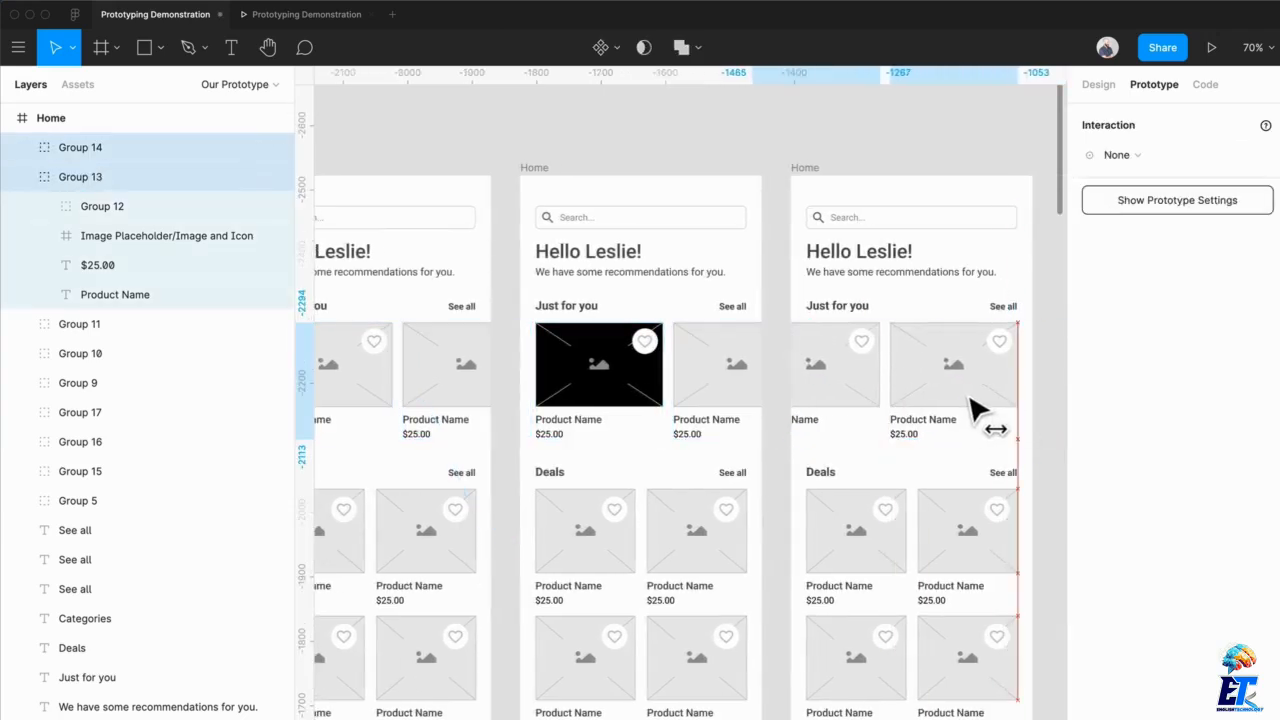
left_click(1050, 312)
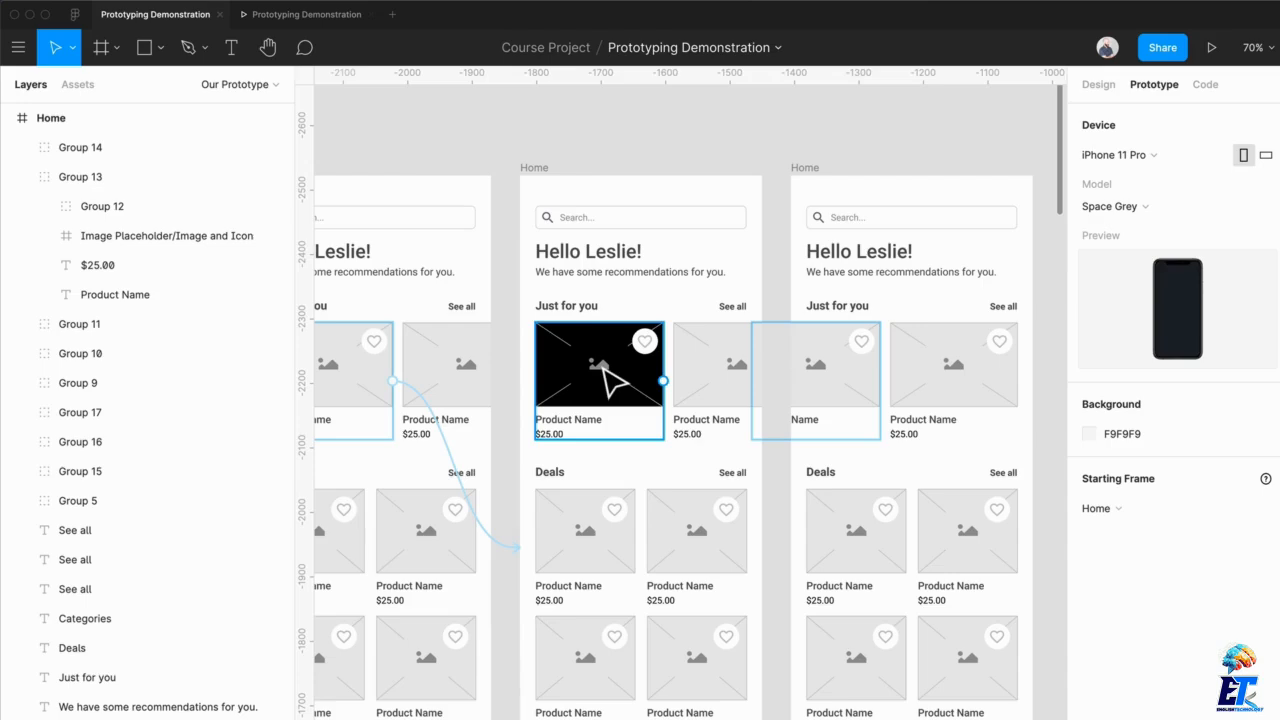
Link the second Home frame to the third Home frame with an After Delay, Navigate To interaction at 800ms
left_click(555, 192)
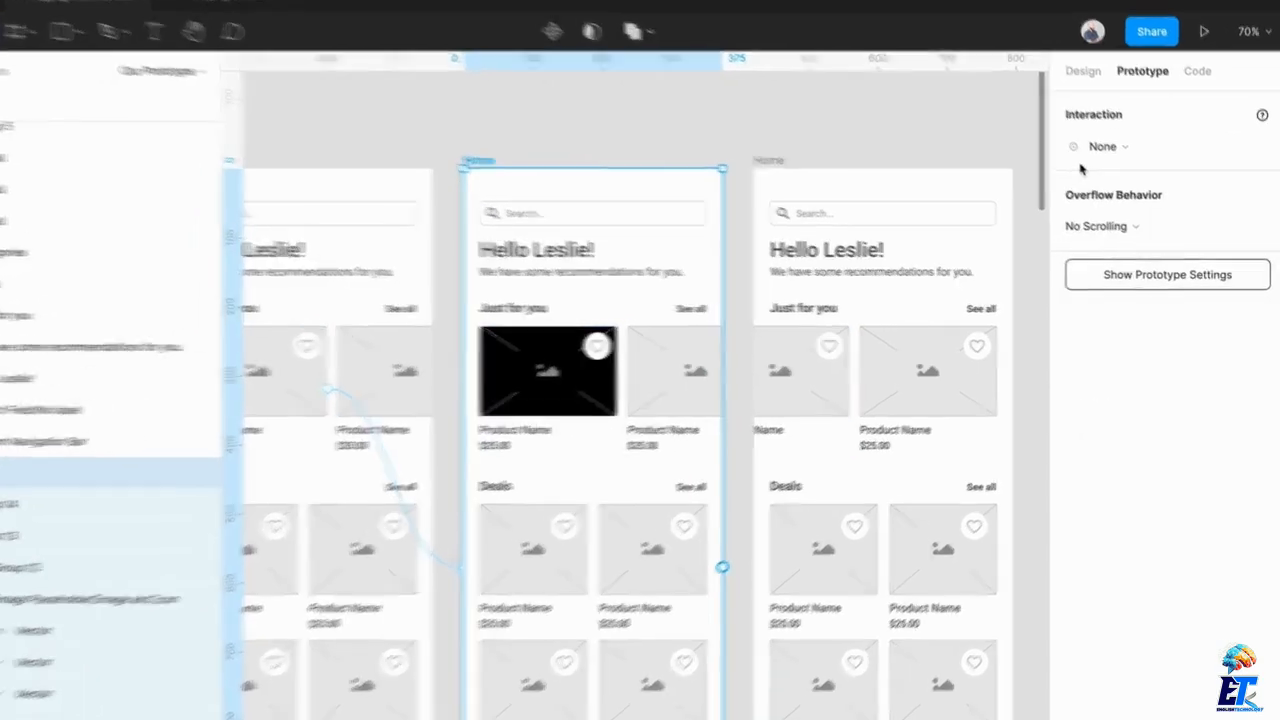
left_click(1115, 155)
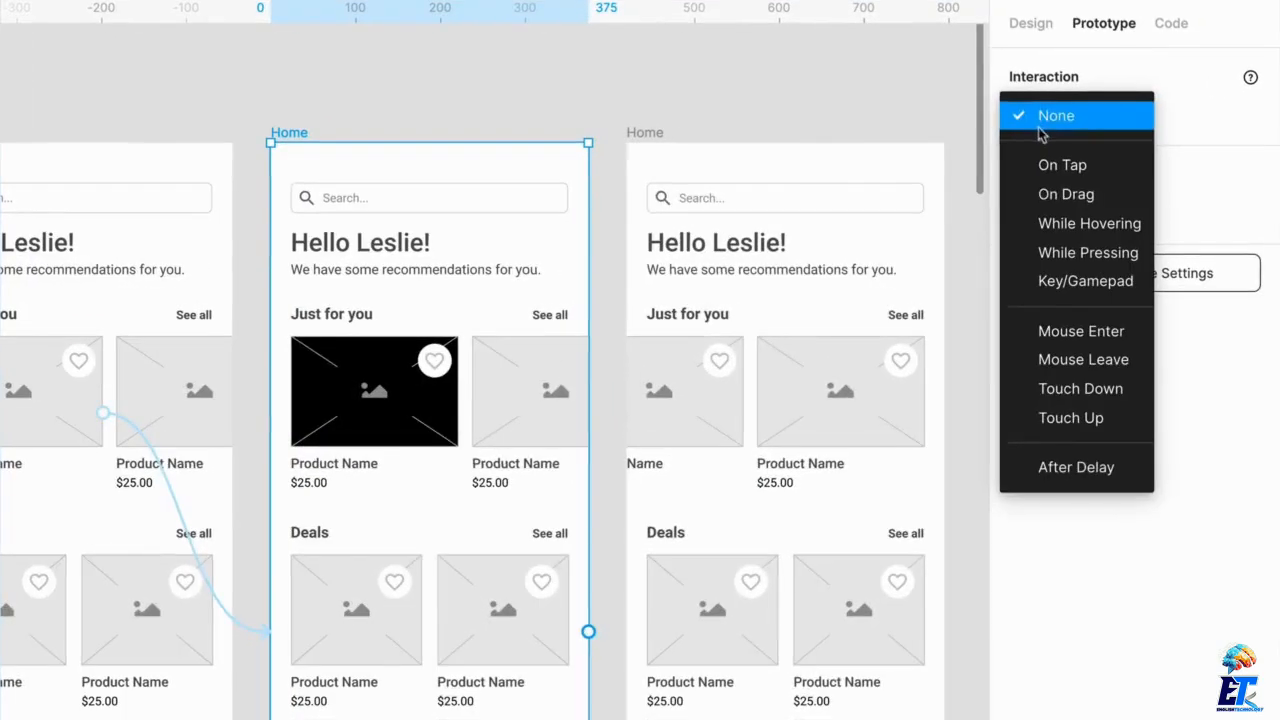
left_click(1097, 484)
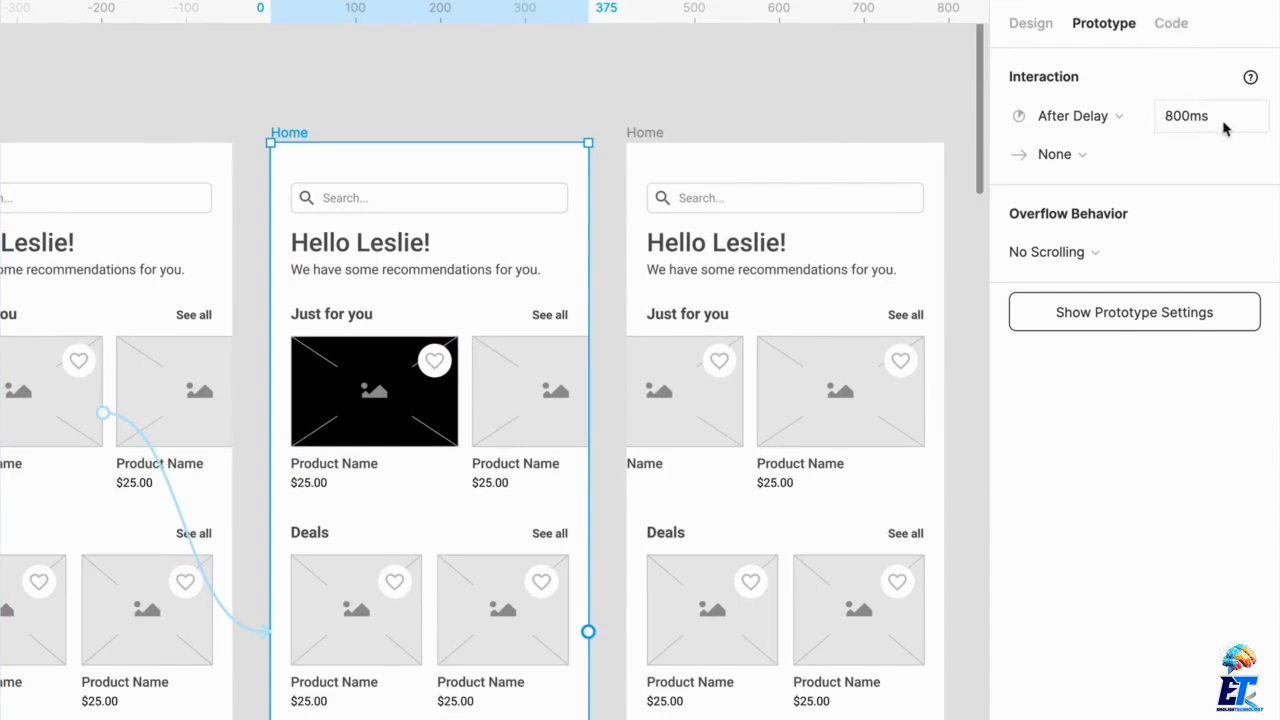
left_click(1085, 159)
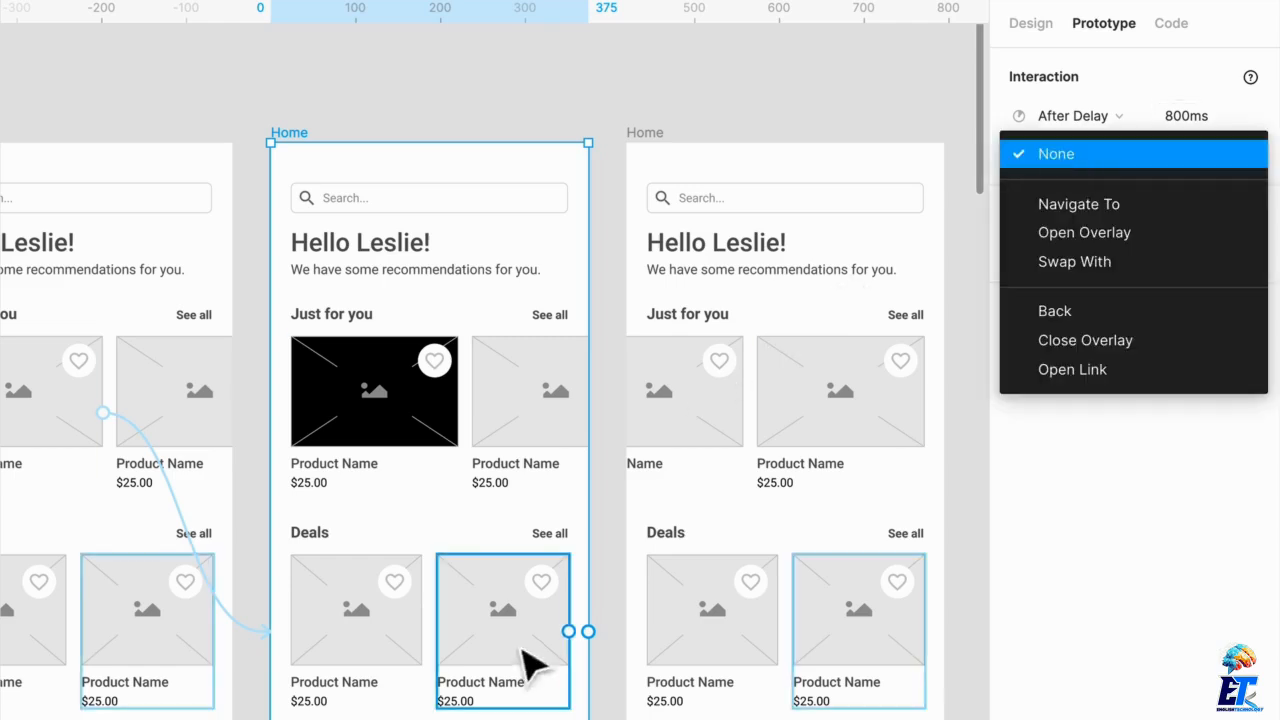
left_click(1100, 210)
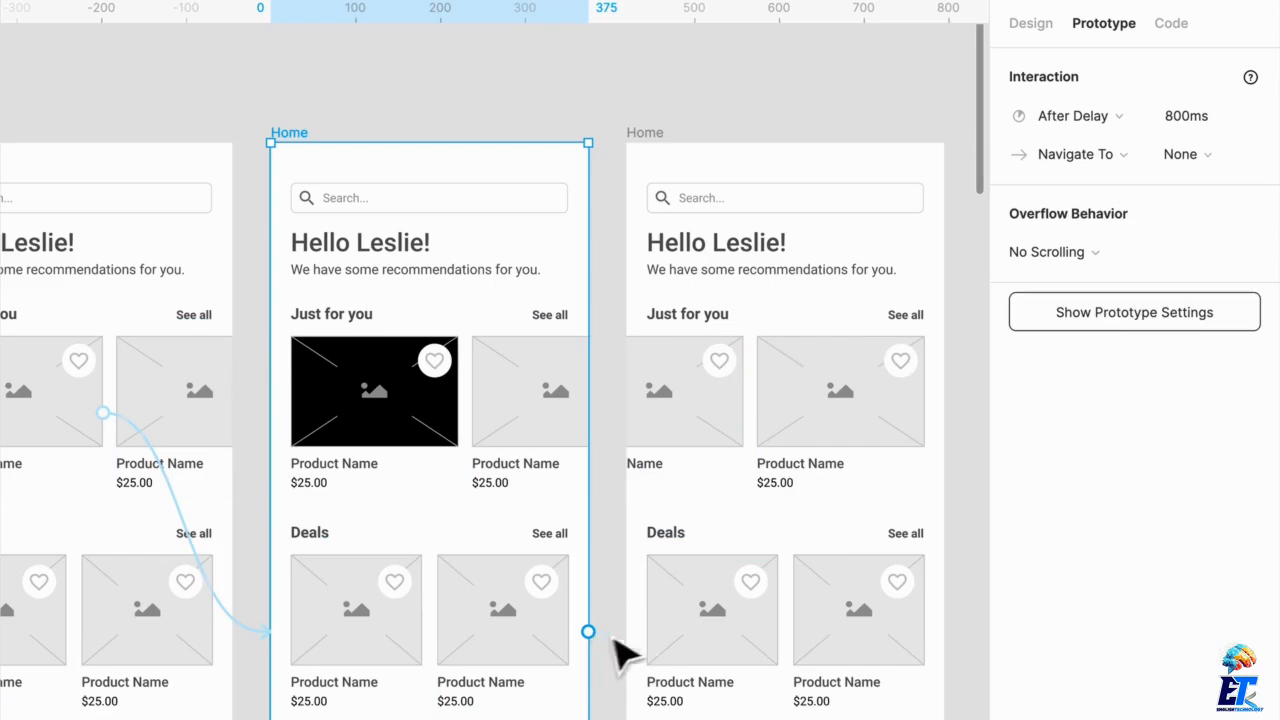
left_click_drag(588, 632, 654, 636)
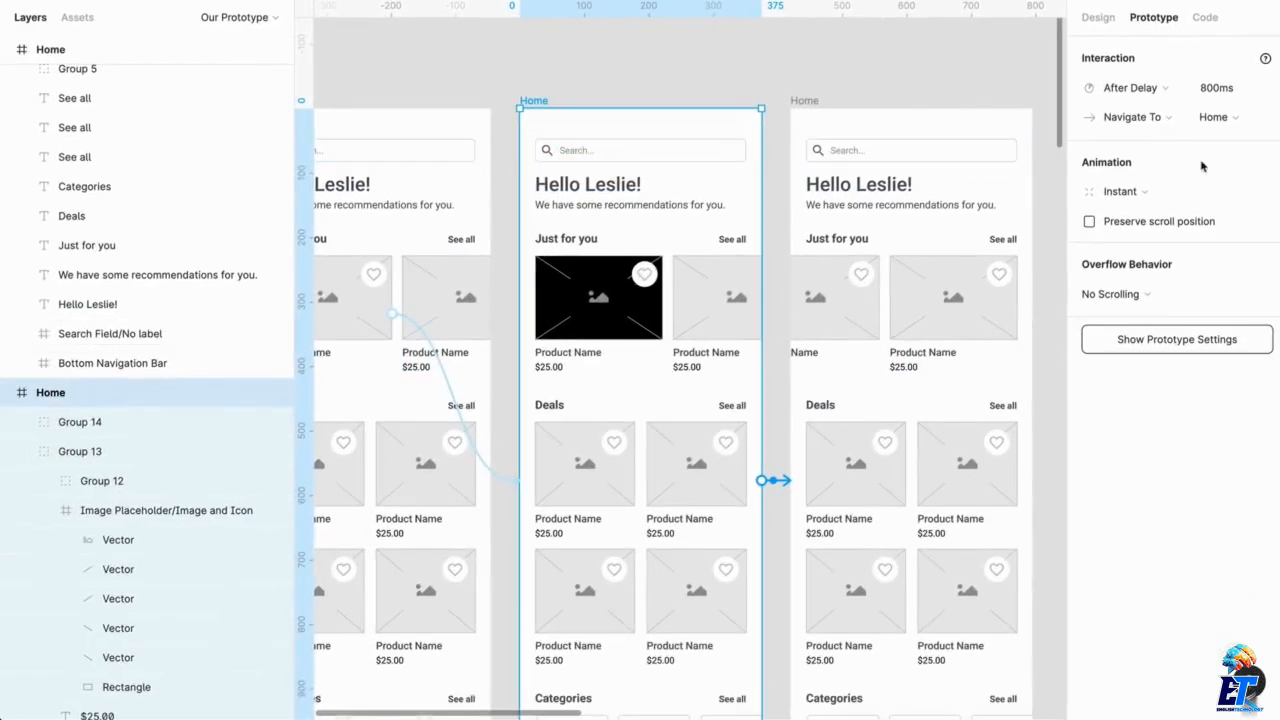
Preview the prototype and tap the first Just for you card to test the delayed transition, returning to the design file
left_click(443, 36)
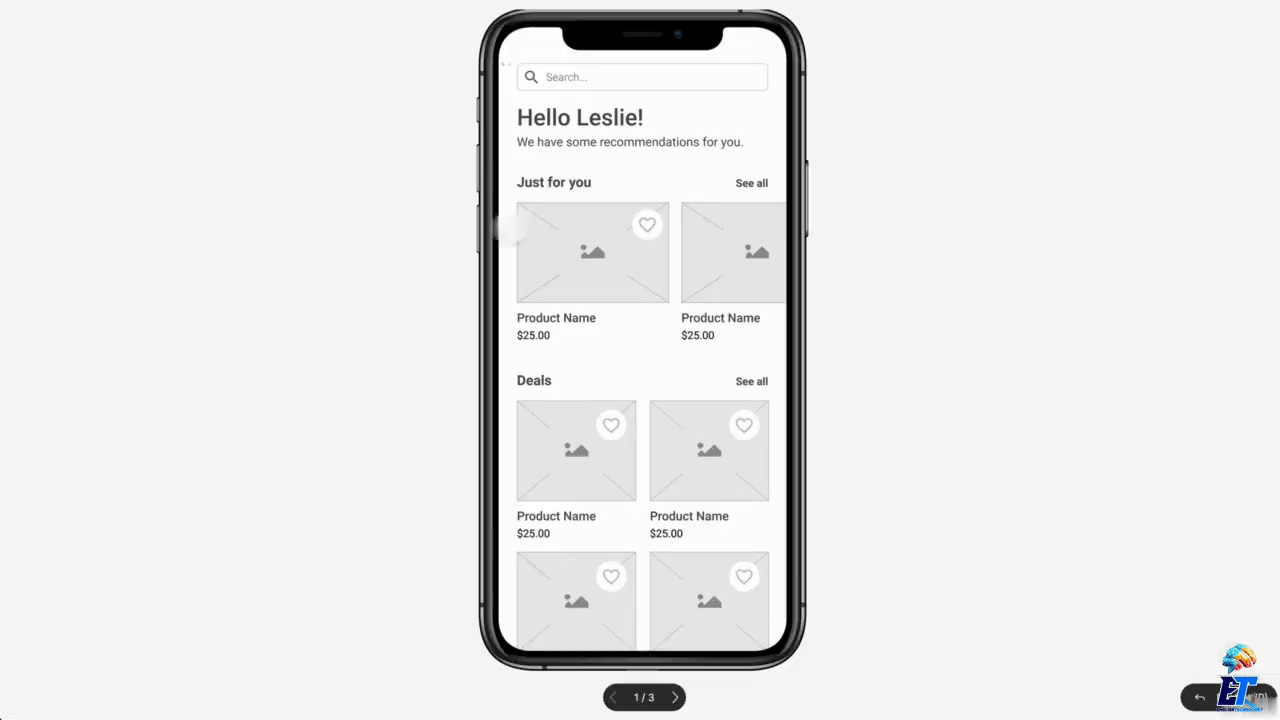
left_click(394, 285)
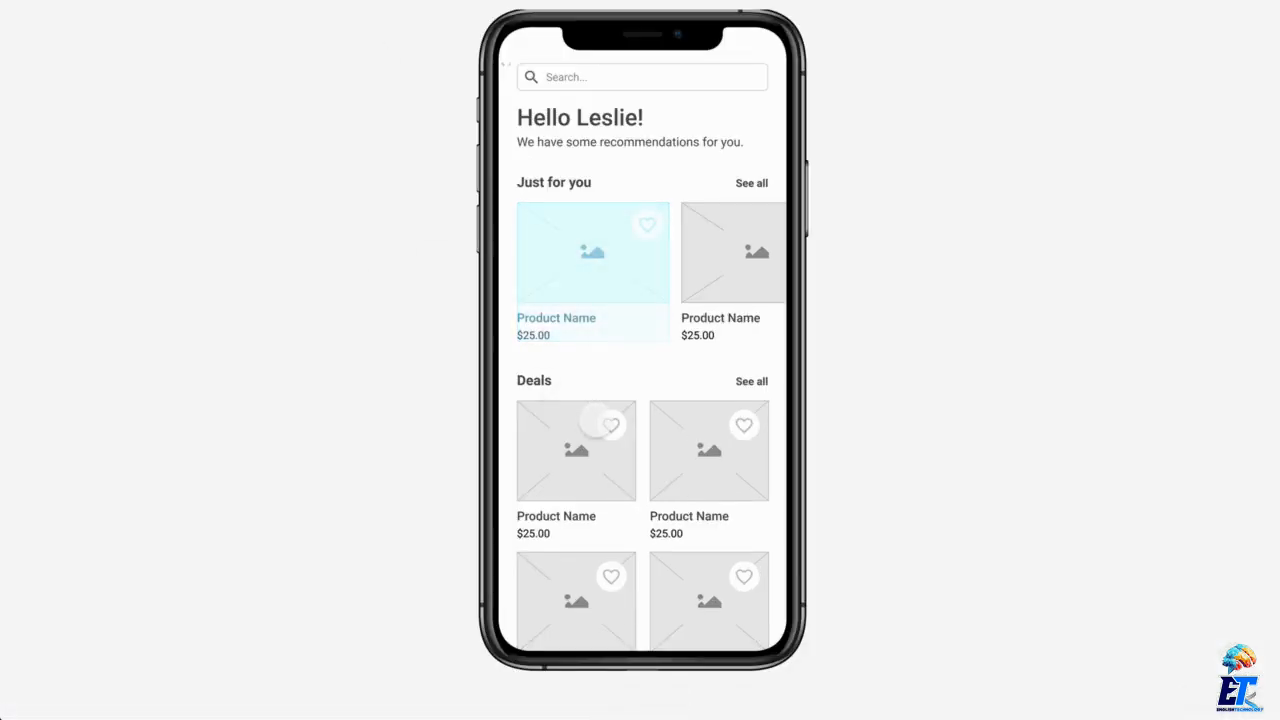
left_click(600, 257)
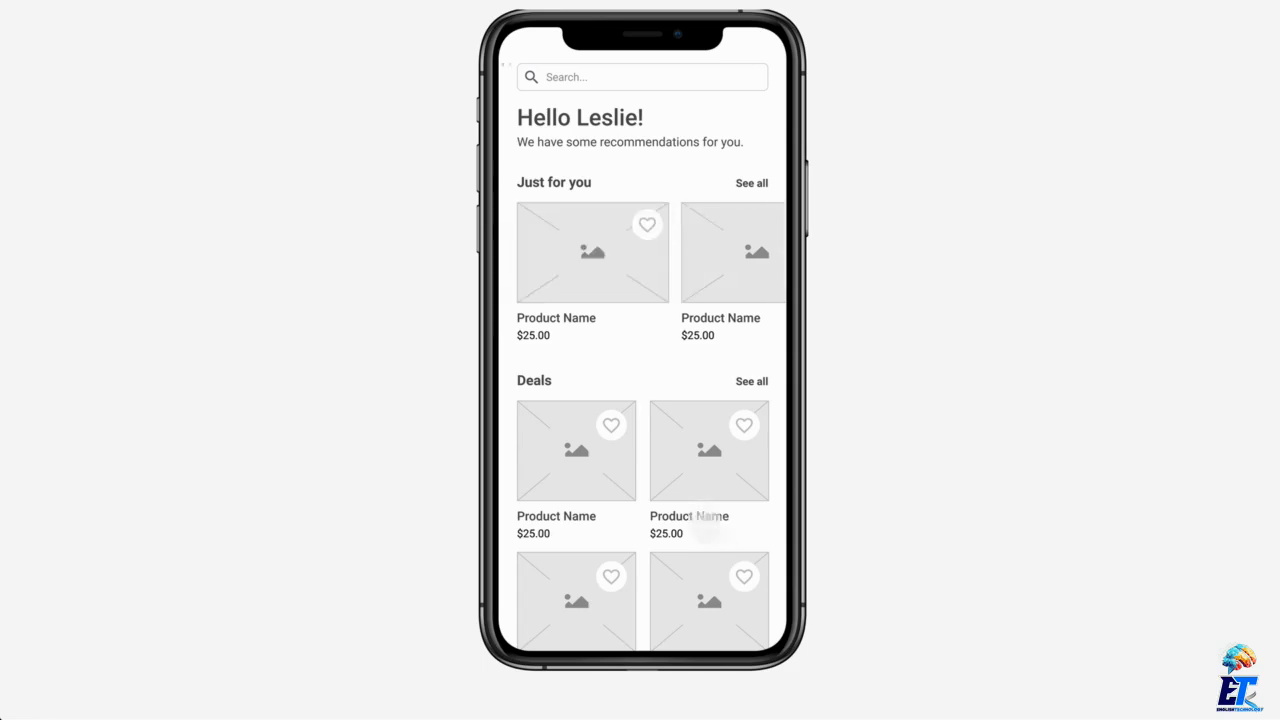
left_click(610, 279)
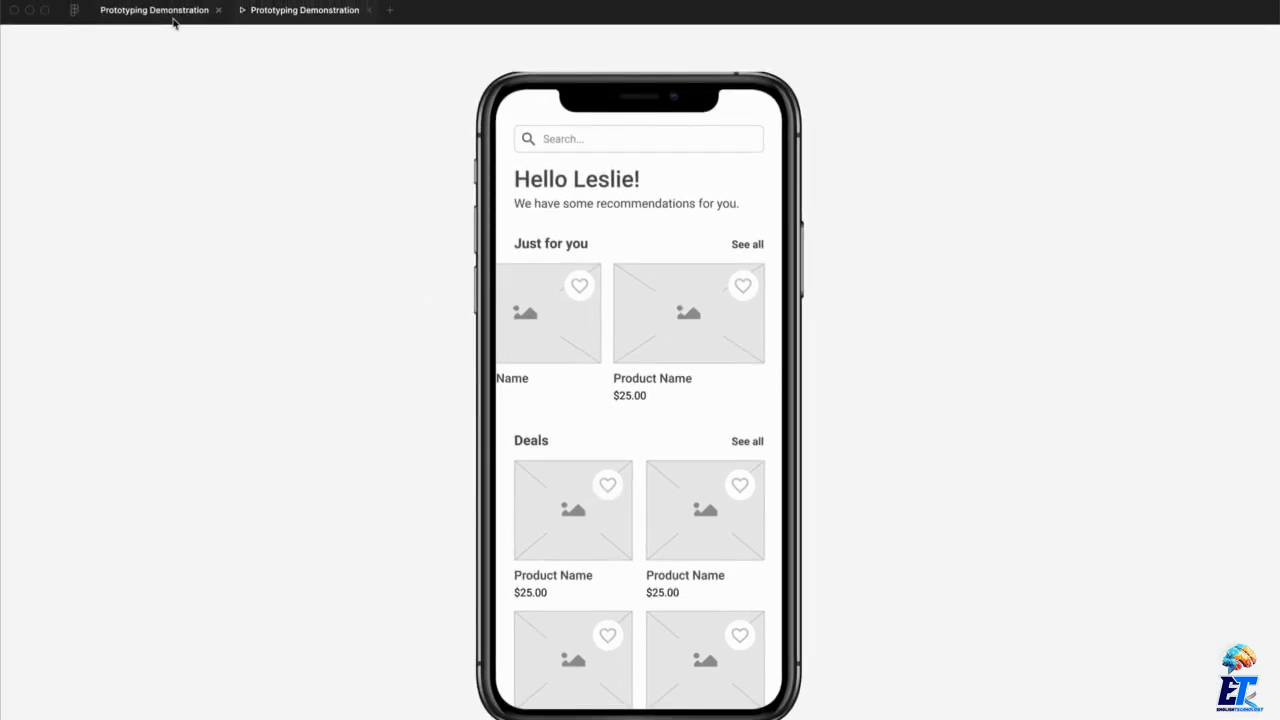
left_click(173, 18)
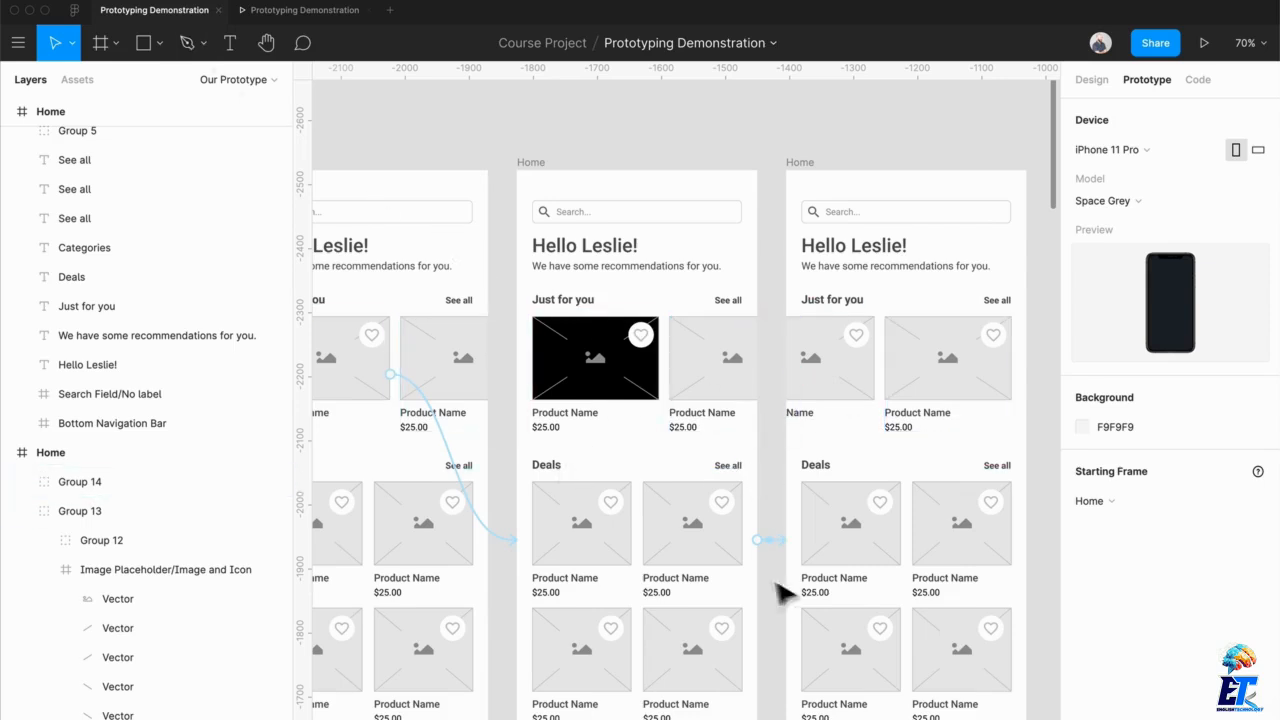
Review the linked Home frames and the trigger options for the first Just for you card's interaction on the first frame
scroll(560, 380, "left", 2)
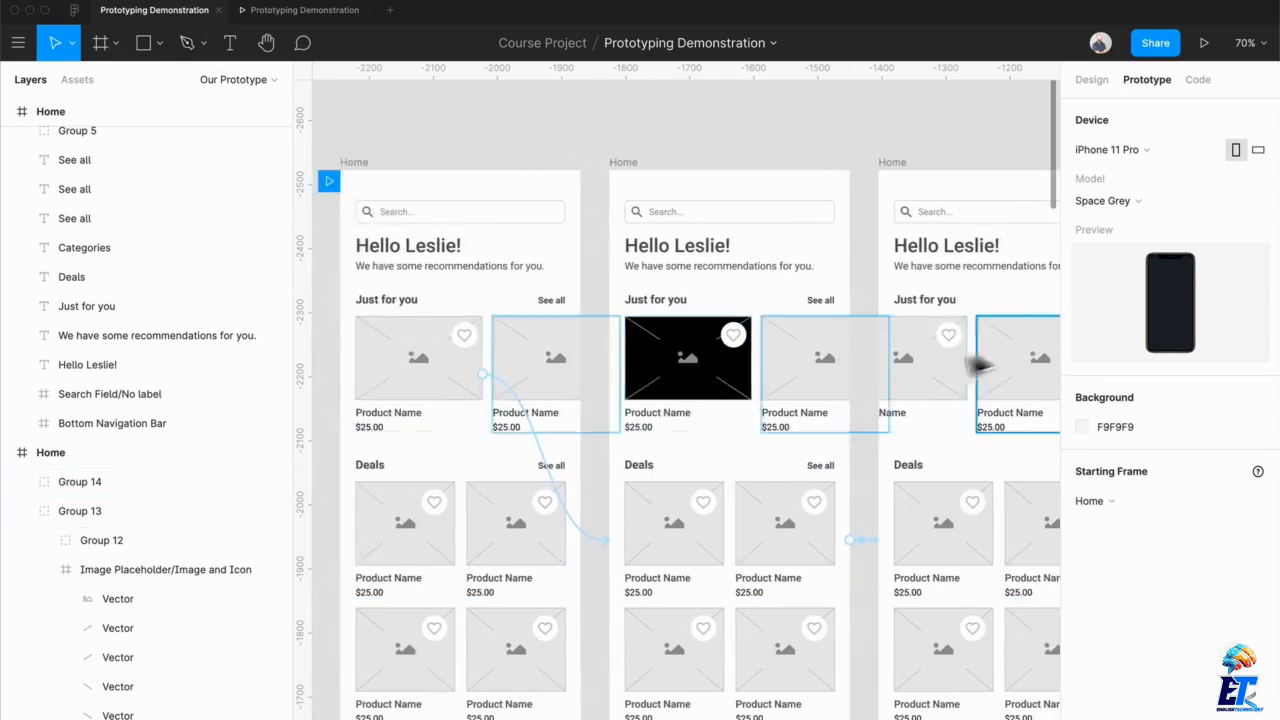
scroll(1006, 397, "right", 1)
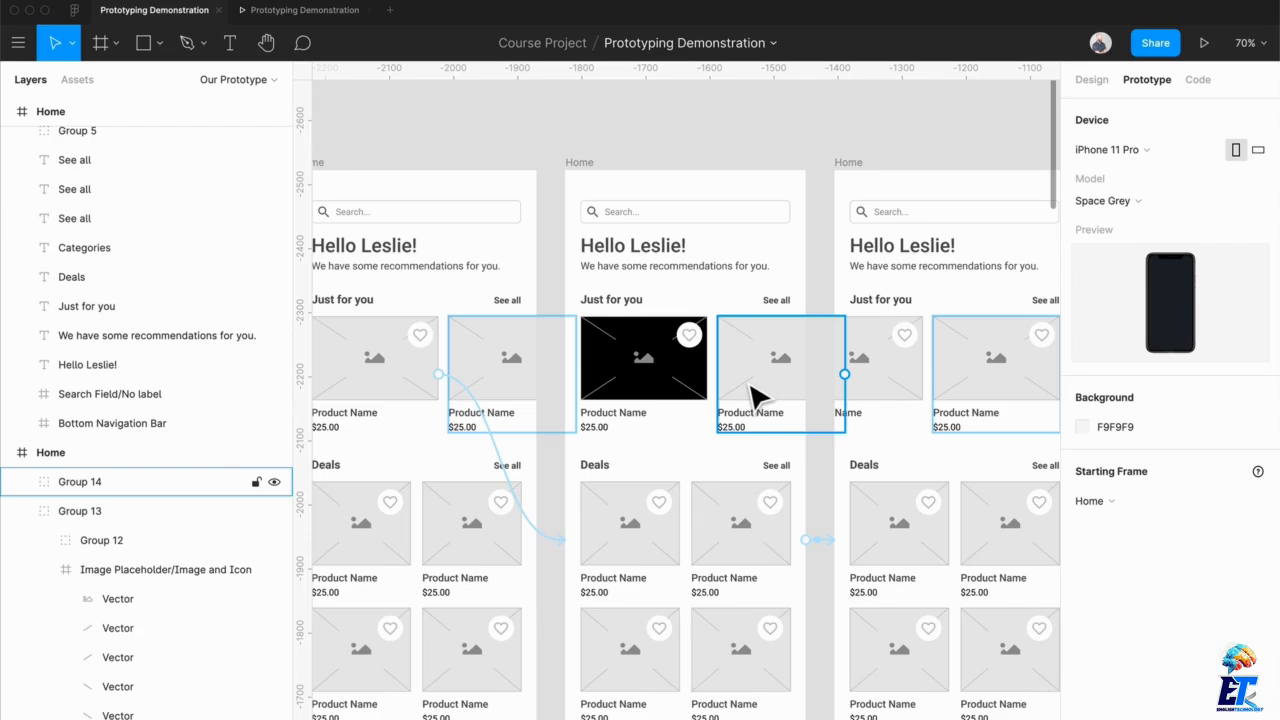
scroll(757, 393, "down", 2)
scroll(757, 393, "left", 3)
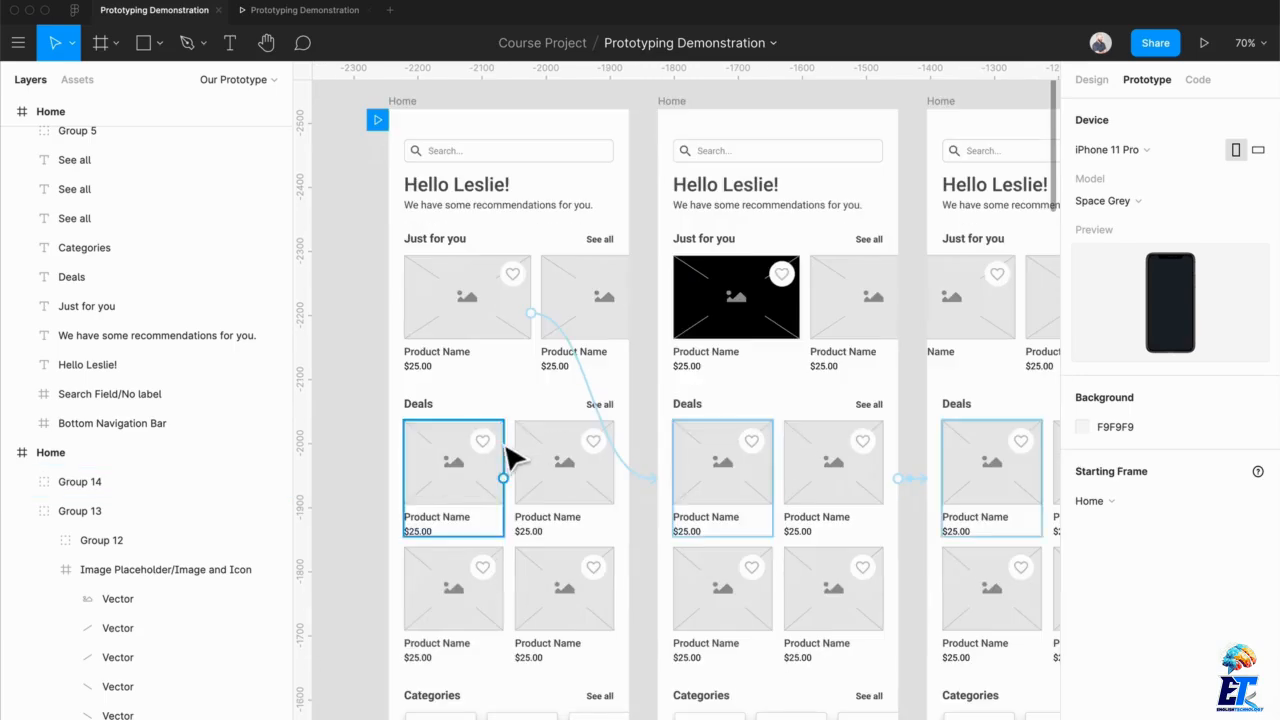
left_click(468, 340)
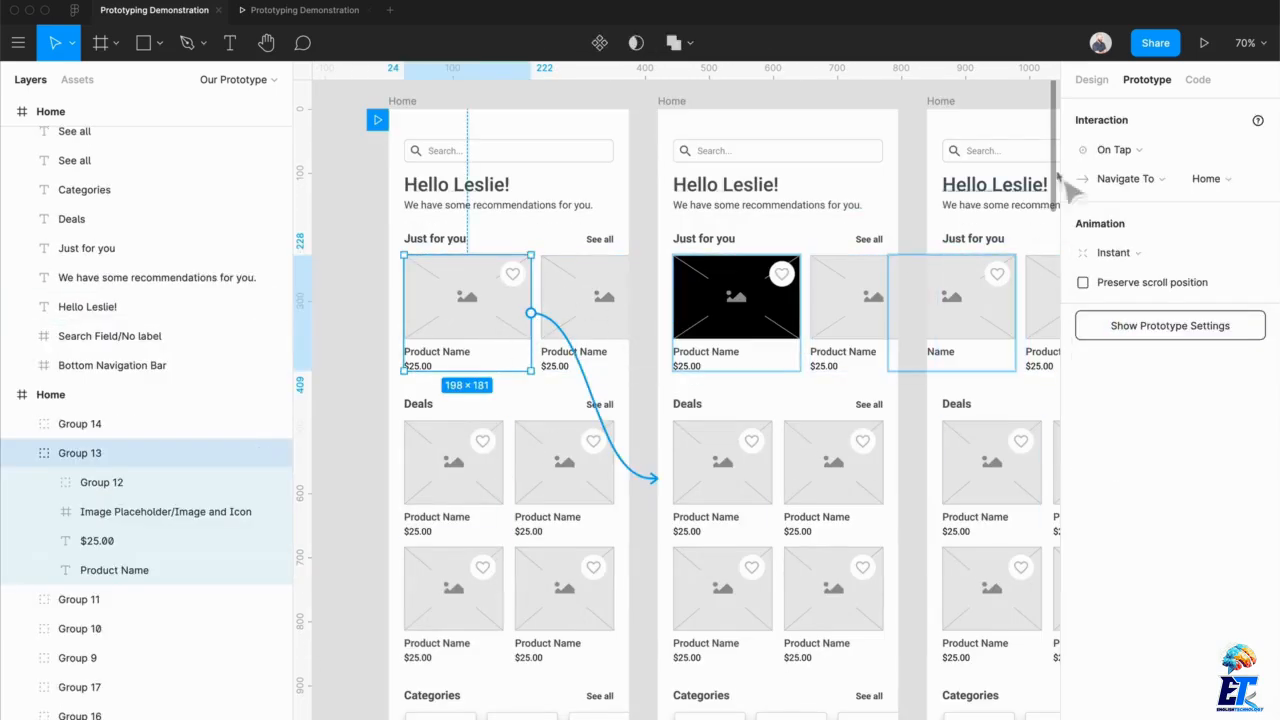
left_click(1133, 151)
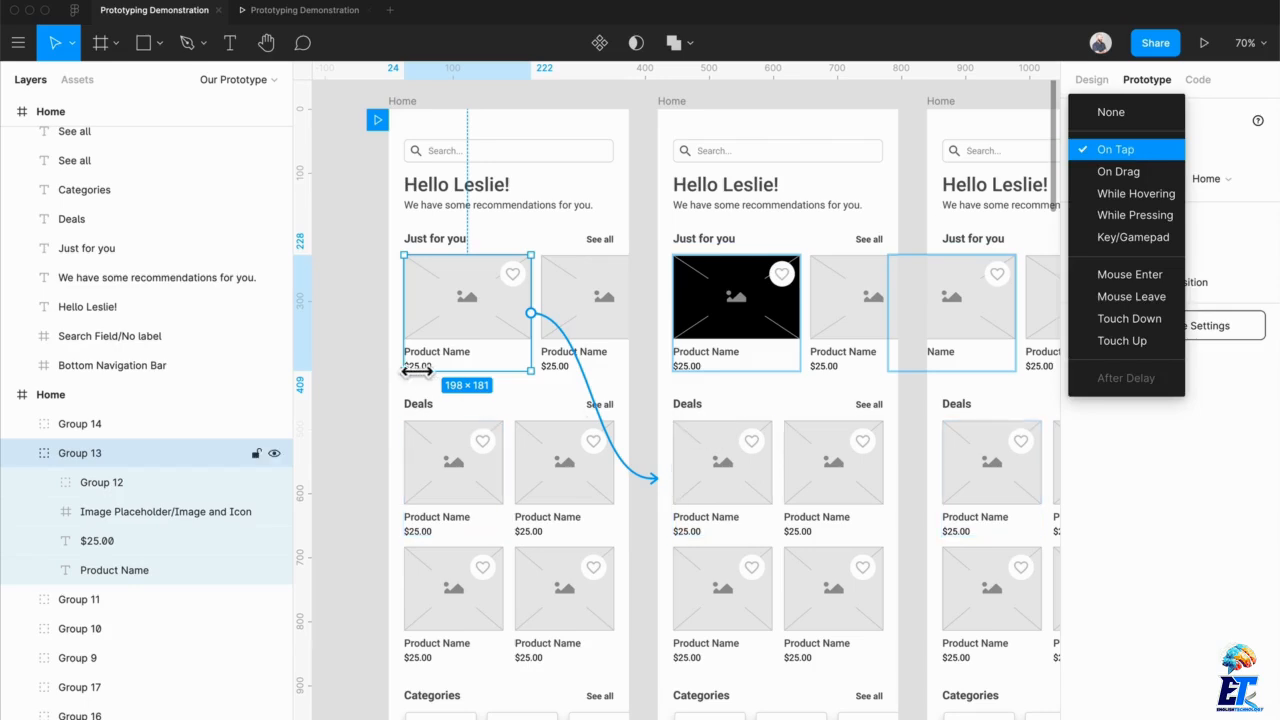
left_click(350, 365)
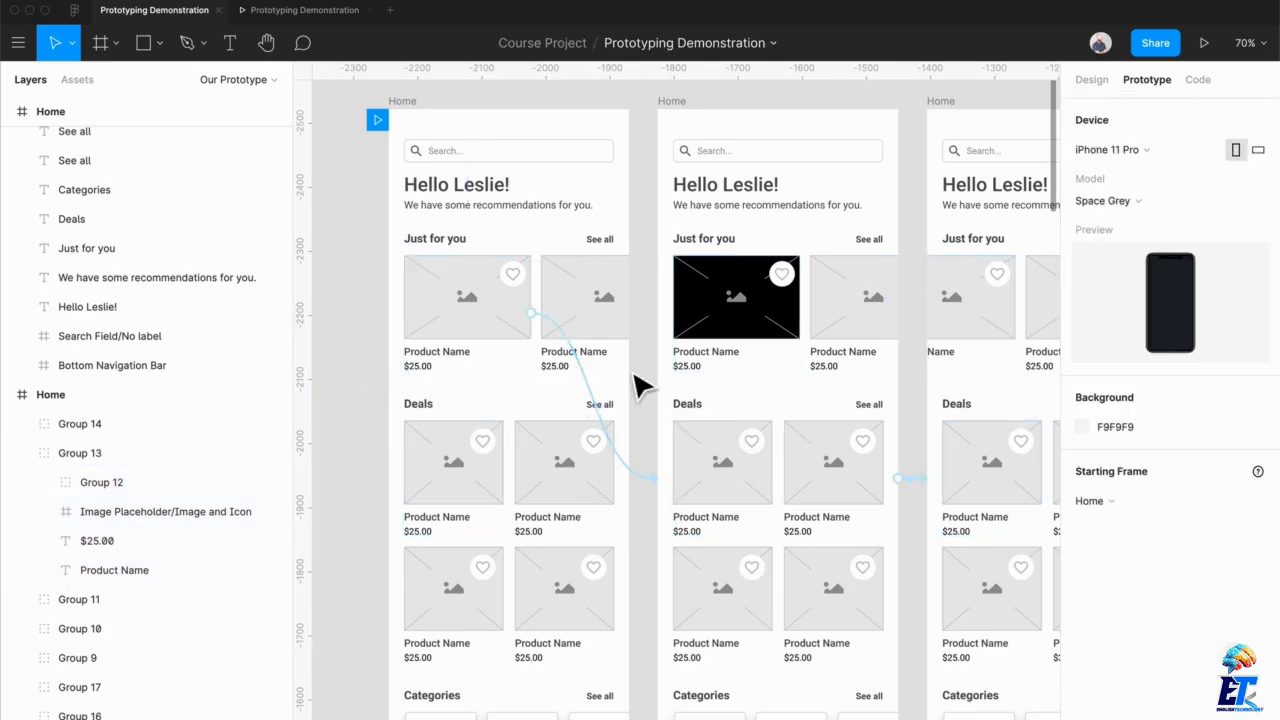